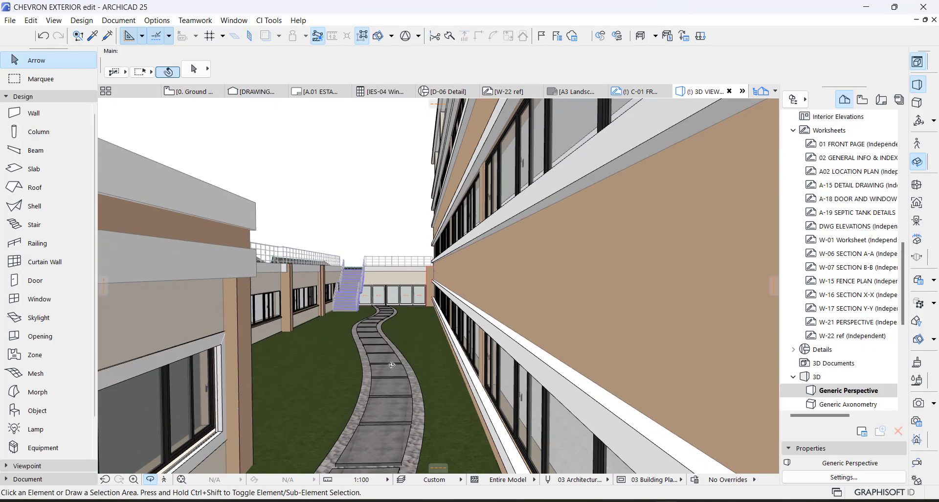
Examine the curved walkway of separated slabs with stone edging running through the 3D courtyard.
{"action": "middle_click_drag", "start_coordinate": [379, 376], "coordinate": [361, 409], "text": "shift"}
{"action": "left_click_drag", "start_coordinate": [360, 408], "coordinate": [428, 424]}
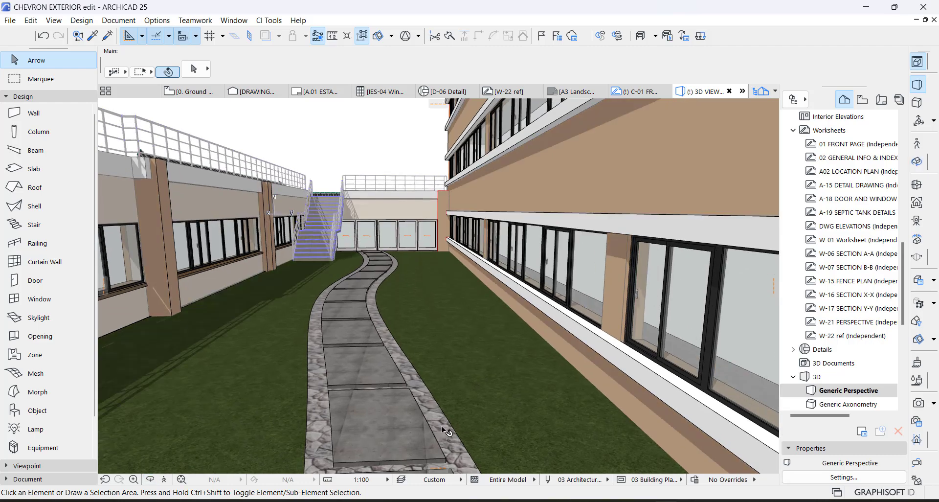
{"action": "left_click", "coordinate": [442, 427]}
{"action": "left_click", "coordinate": [369, 423]}
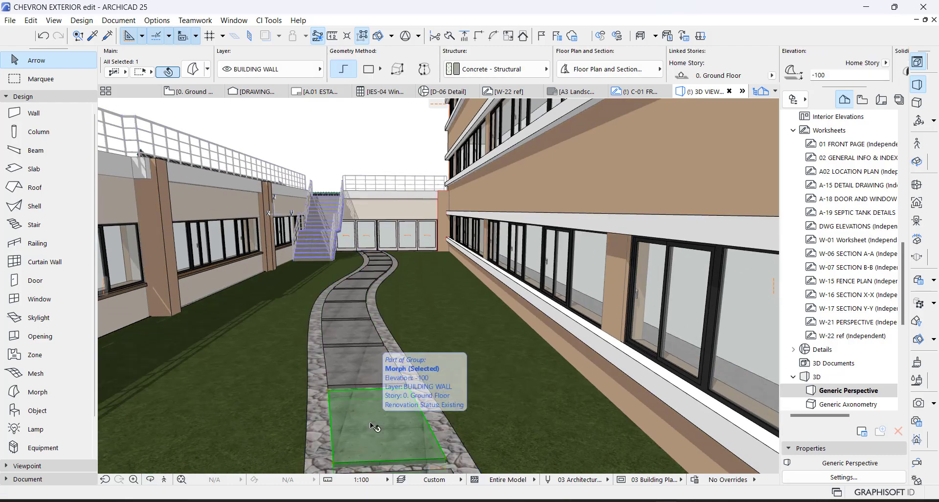
{"action": "left_click", "coordinate": [345, 313]}
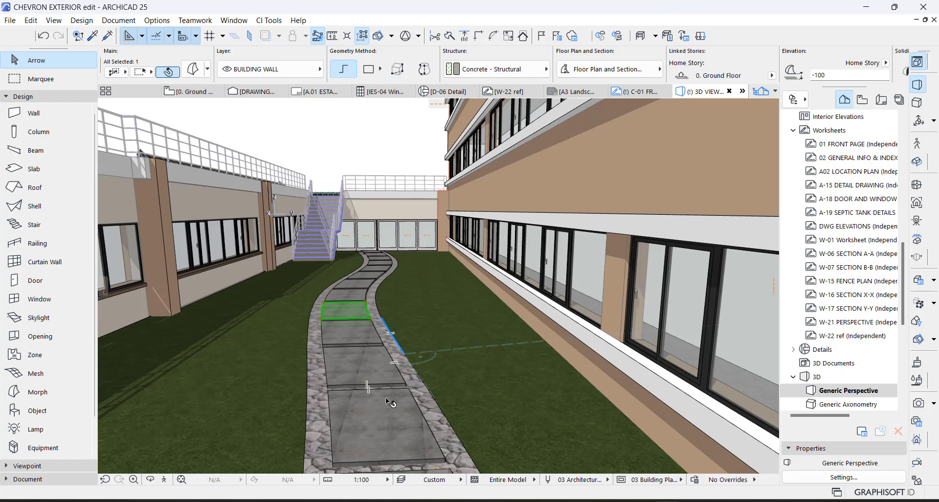
{"action": "mouse_move", "coordinate": [384, 398]}
{"action": "middle_mouse_down", "text": "shift"}
{"action": "mouse_move", "coordinate": [380, 373]}
{"action": "mouse_move", "coordinate": [376, 409]}
{"action": "middle_mouse_up", "text": "shift"}
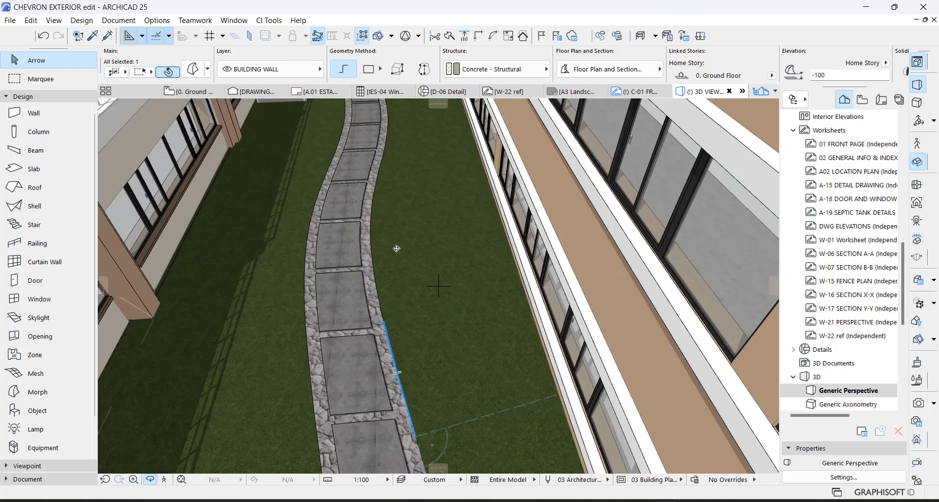
{"action": "middle_click_drag", "start_coordinate": [369, 311], "coordinate": [372, 226]}
{"action": "scroll", "coordinate": [375, 406], "scroll_direction": "up", "scroll_amount": 1}
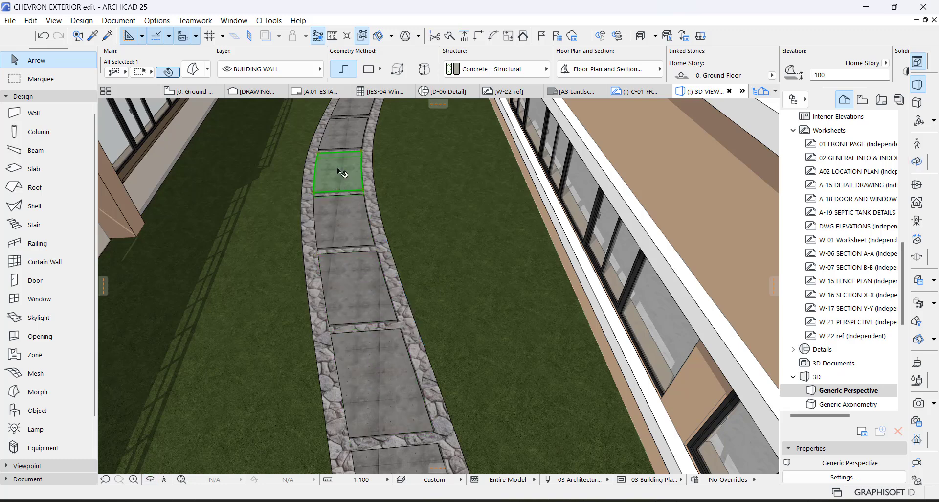
{"action": "mouse_move", "coordinate": [353, 158]}
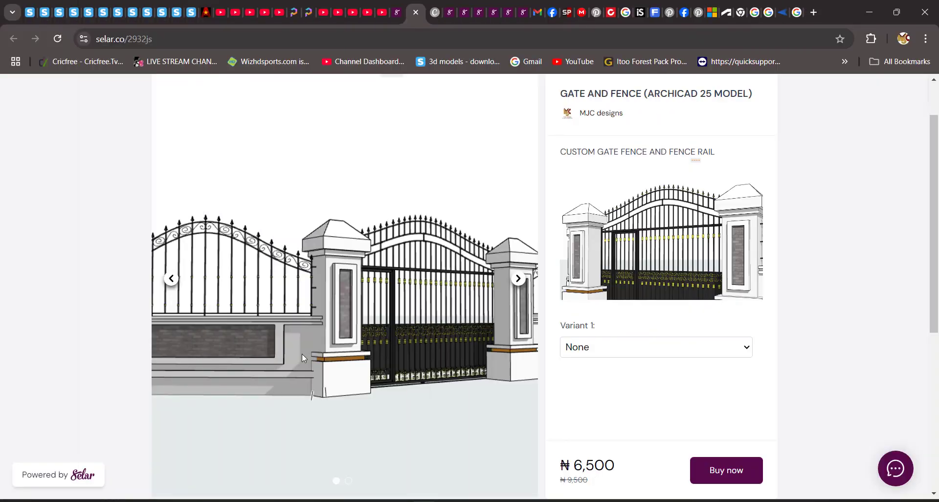
Switch to the web browser and look over the Selar product page of the Archicad gate and fence model.
{"action": "scroll", "coordinate": [398, 297], "scroll_direction": "down", "scroll_amount": 1}
{"action": "scroll", "coordinate": [607, 421], "scroll_direction": "down", "scroll_amount": 1}
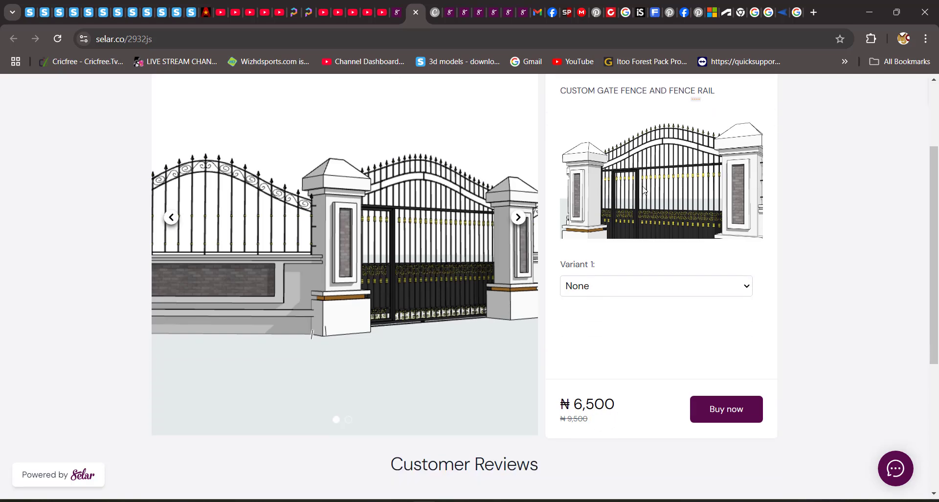
{"action": "scroll", "coordinate": [404, 279], "scroll_direction": "up", "scroll_amount": 1}
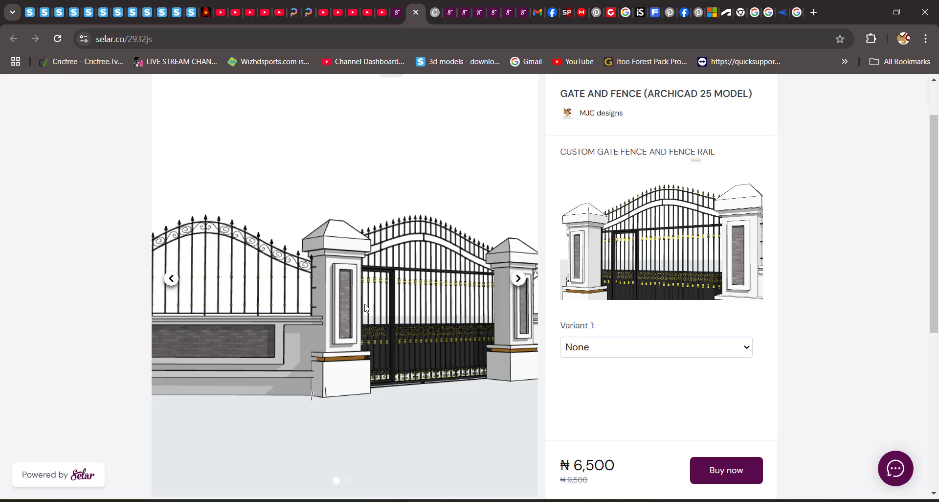
{"action": "scroll", "coordinate": [419, 284], "scroll_direction": "up", "scroll_amount": 2}
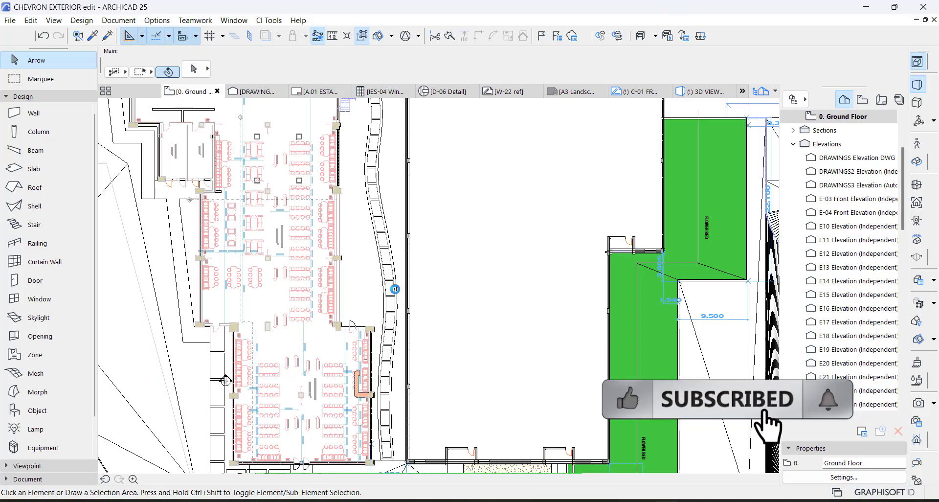
Examine the curved walkway on the ground floor plan of the Archicad project and its separate copies beside the building.
{"action": "scroll", "coordinate": [395, 289], "scroll_direction": "up", "scroll_amount": 2}
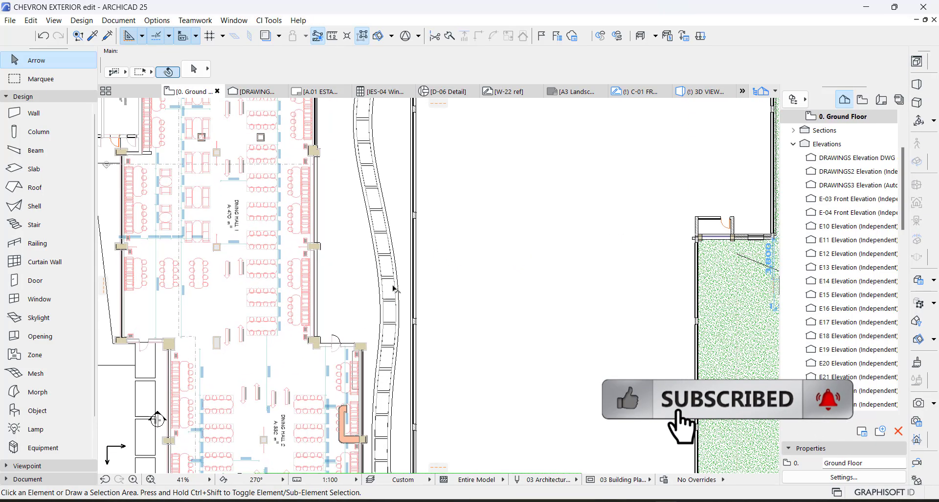
{"action": "scroll", "coordinate": [396, 289], "scroll_direction": "down", "scroll_amount": 2}
{"action": "scroll", "coordinate": [389, 269], "scroll_direction": "up", "scroll_amount": 3}
{"action": "scroll", "coordinate": [455, 287], "scroll_direction": "down", "scroll_amount": 5}
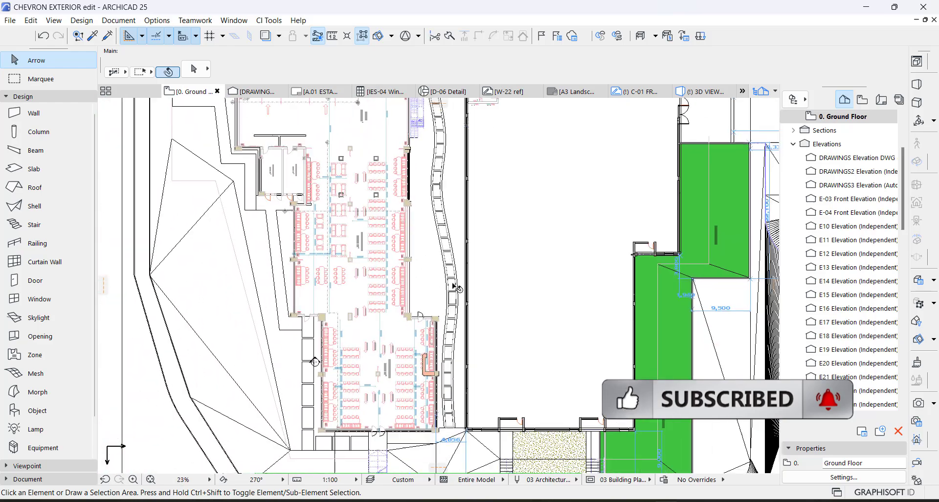
{"action": "middle_click_drag", "start_coordinate": [436, 101], "coordinate": [434, 186]}
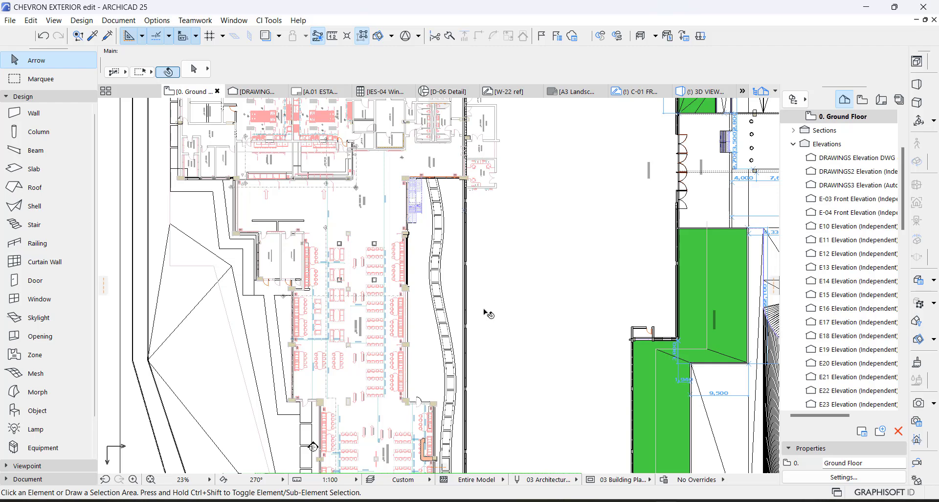
{"action": "scroll", "coordinate": [602, 257], "scroll_direction": "down", "scroll_amount": 3}
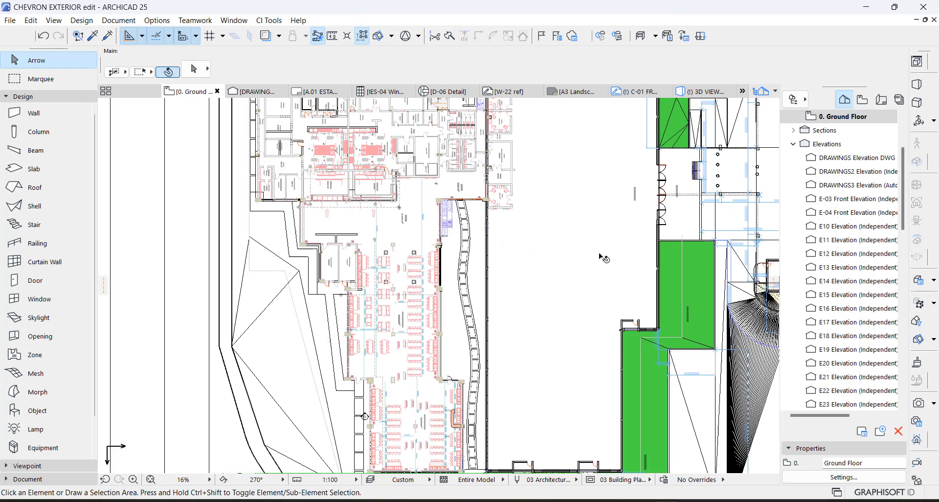
{"action": "middle_click_drag", "start_coordinate": [299, 350], "coordinate": [381, 348]}
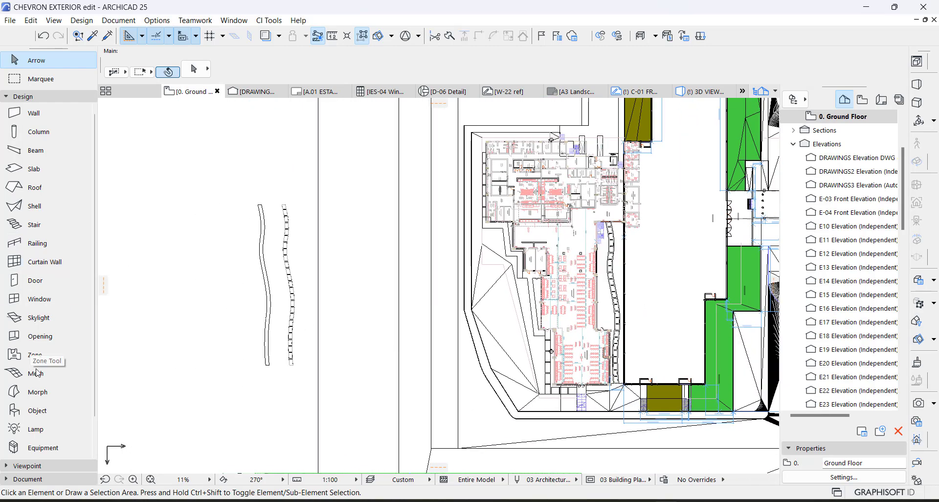
Draw a wavy six-node spline upward in the empty plan area beside the existing curved walkway outlines.
{"action": "left_click", "coordinate": [36, 97]}
{"action": "left_click", "coordinate": [34, 122]}
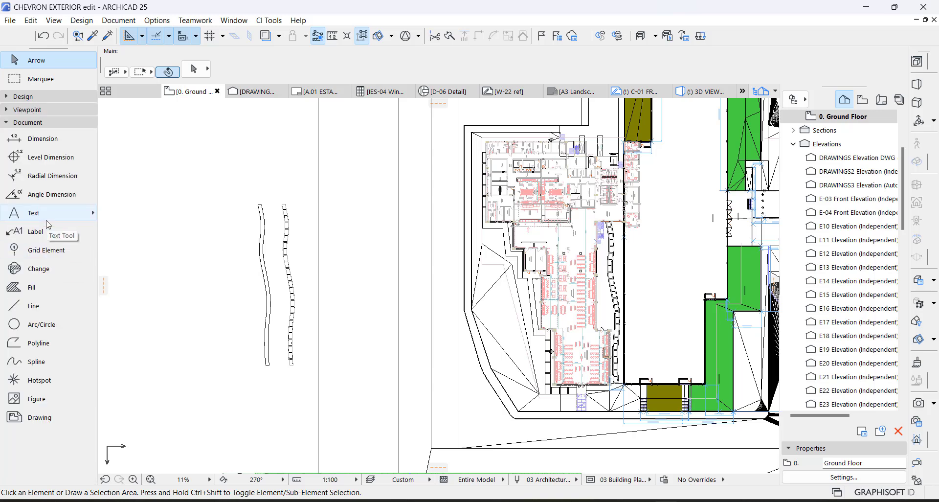
{"action": "left_click", "coordinate": [37, 362]}
{"action": "scroll", "coordinate": [149, 294], "scroll_direction": "up", "scroll_amount": 3}
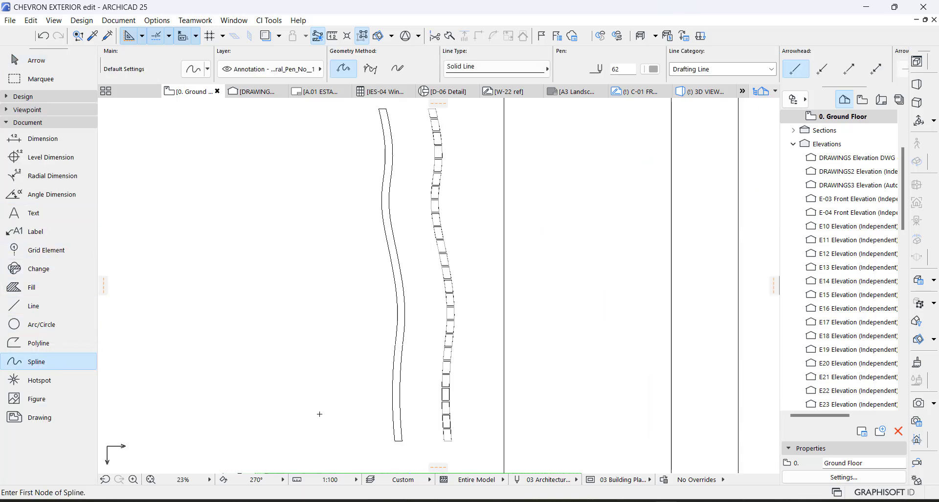
{"action": "left_click", "coordinate": [319, 414]}
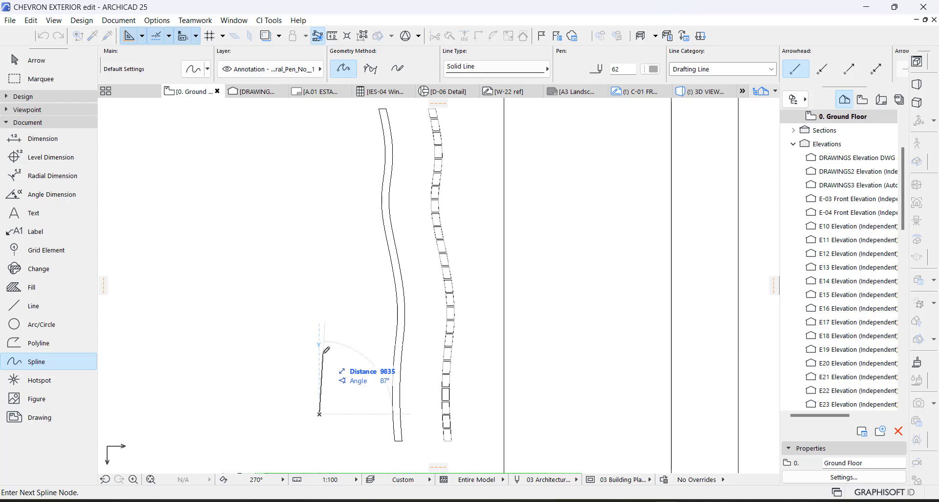
{"action": "left_click", "coordinate": [323, 354]}
{"action": "left_click", "coordinate": [307, 299]}
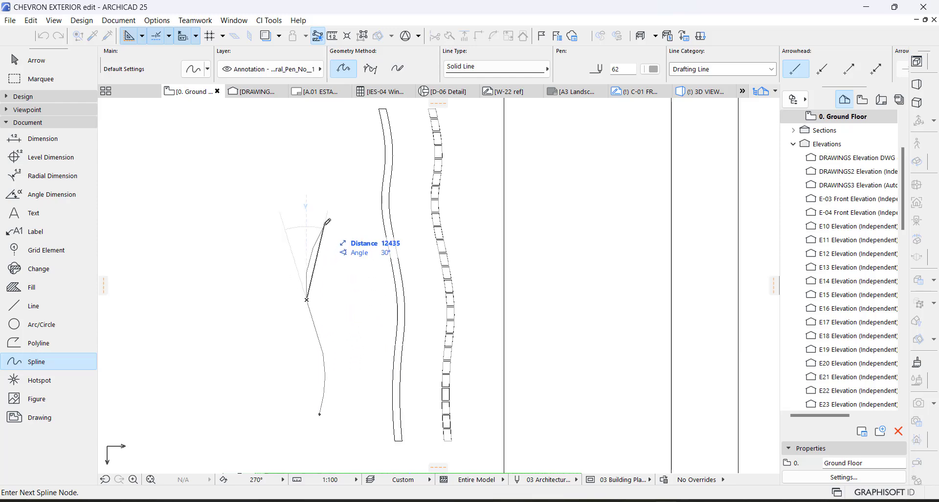
{"action": "left_click", "coordinate": [324, 225]}
{"action": "scroll", "coordinate": [293, 164], "scroll_direction": "up", "scroll_amount": 3}
{"action": "left_click", "coordinate": [292, 226]}
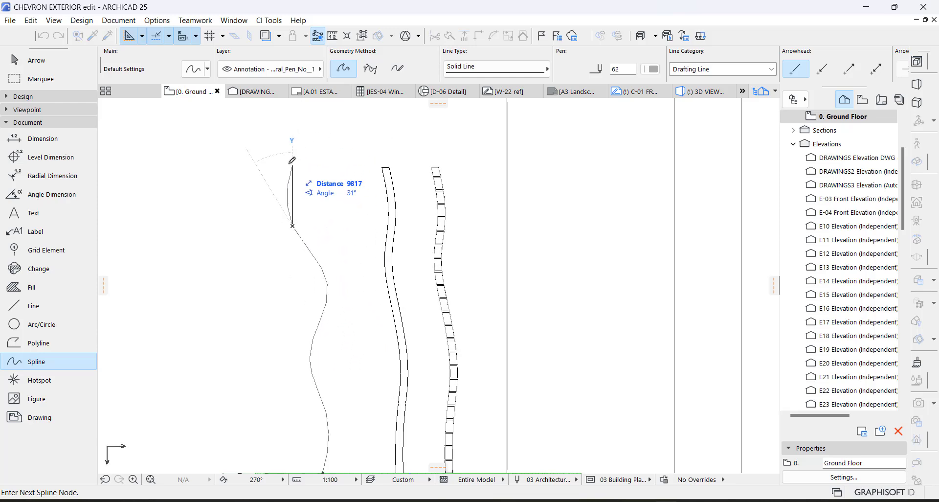
{"action": "left_click", "coordinate": [292, 167]}
{"action": "right_click", "coordinate": [297, 176]}
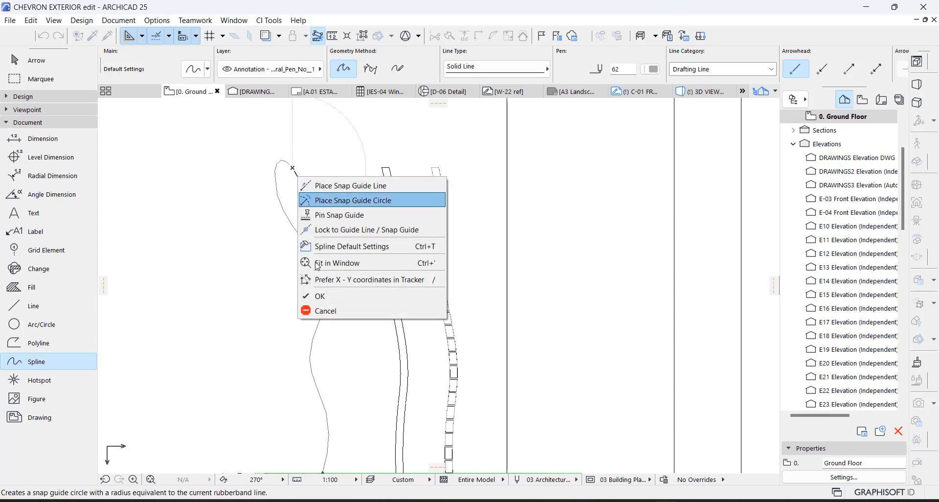
{"action": "left_click", "coordinate": [317, 296]}
{"action": "scroll", "coordinate": [346, 273], "scroll_direction": "down", "scroll_amount": 3}
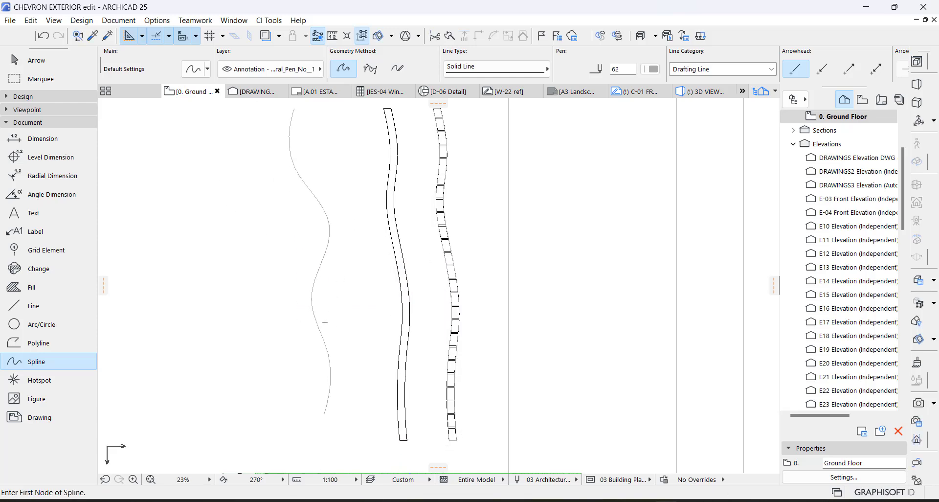
{"action": "key", "text": "Escape"}
Stretch the spline's third node from its upper end about 7 m leftward to smooth the wave.
{"action": "left_click", "coordinate": [330, 233]}
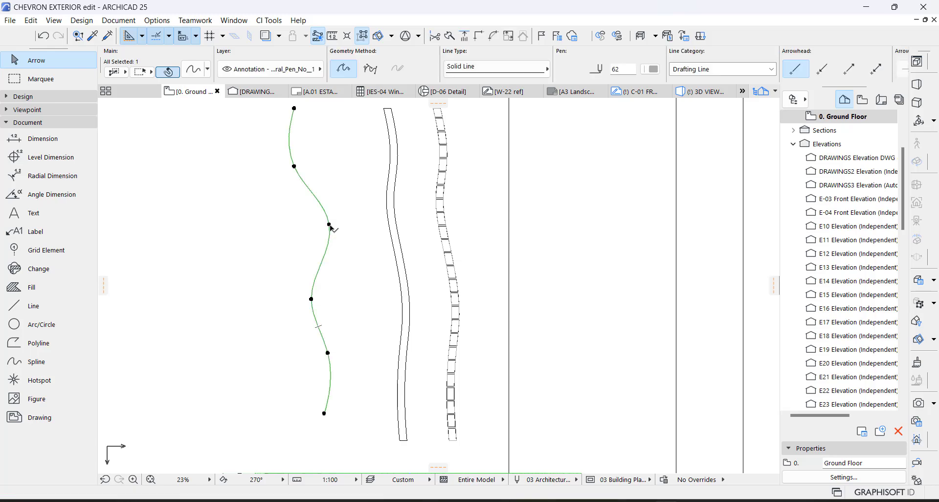
{"action": "left_click", "coordinate": [329, 226]}
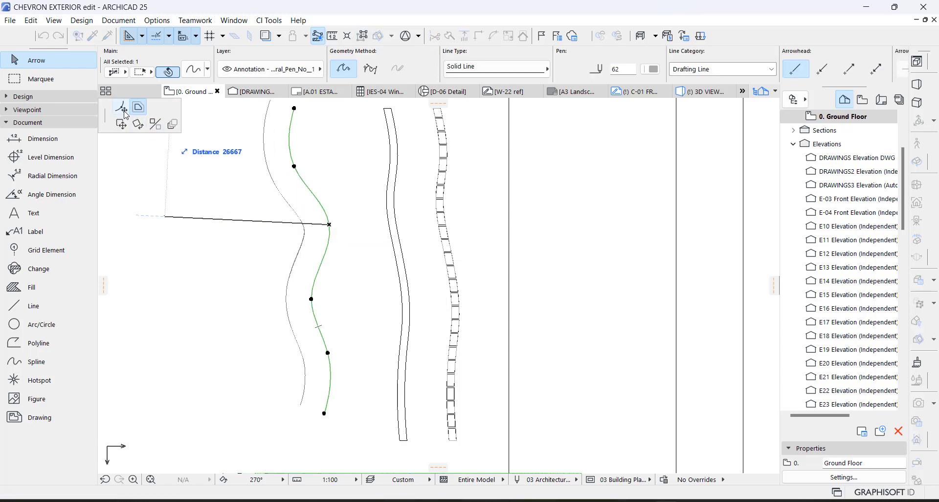
{"action": "left_click", "coordinate": [282, 224]}
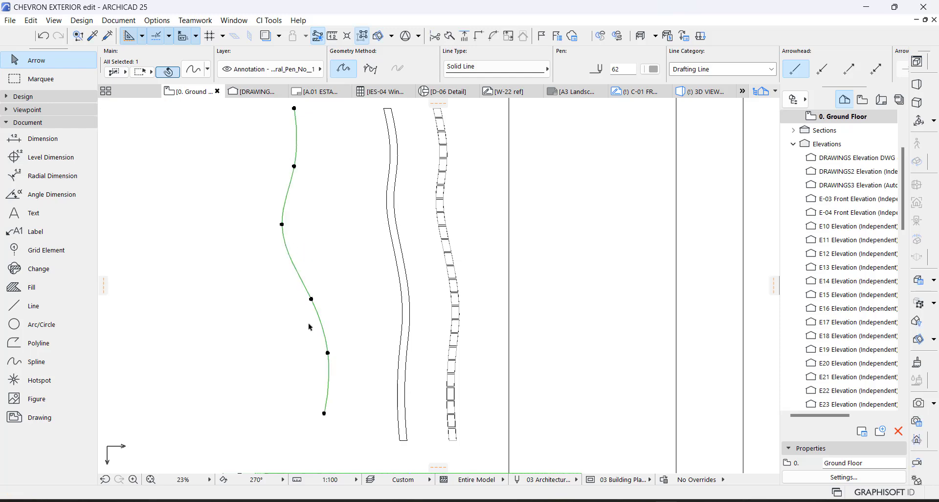
Drag a copy of the spline 1500 mm horizontally to the right to form the walkway's second edge.
{"action": "scroll", "coordinate": [327, 419], "scroll_direction": "up", "scroll_amount": 4}
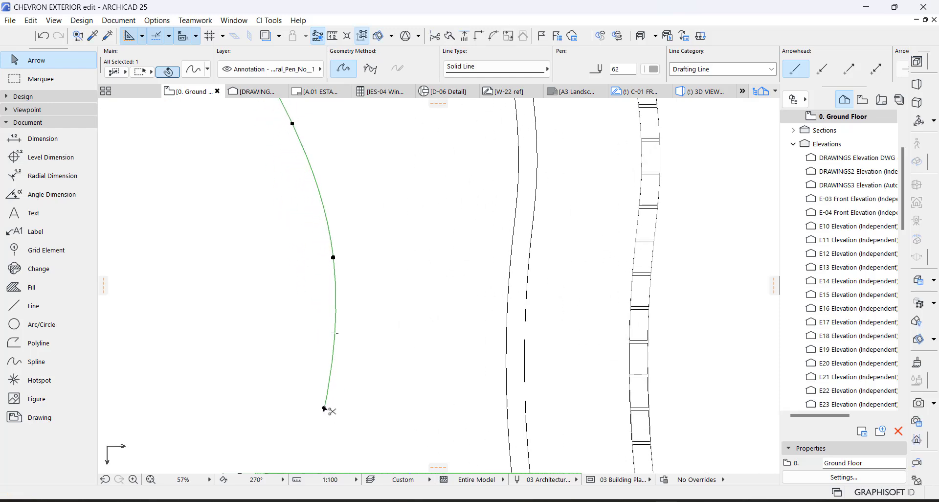
{"action": "key", "text": "ctrl+d"}
{"action": "key", "text": "ctrl"}
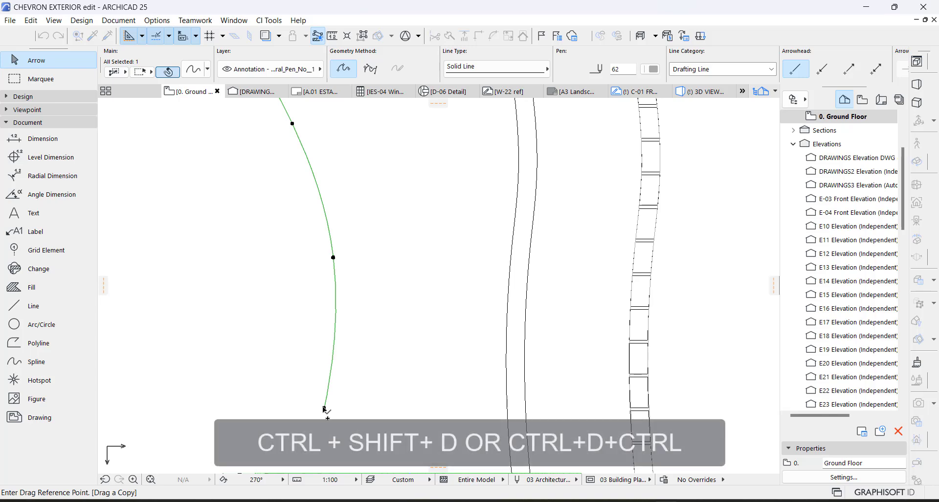
{"action": "left_click", "coordinate": [324, 408]}
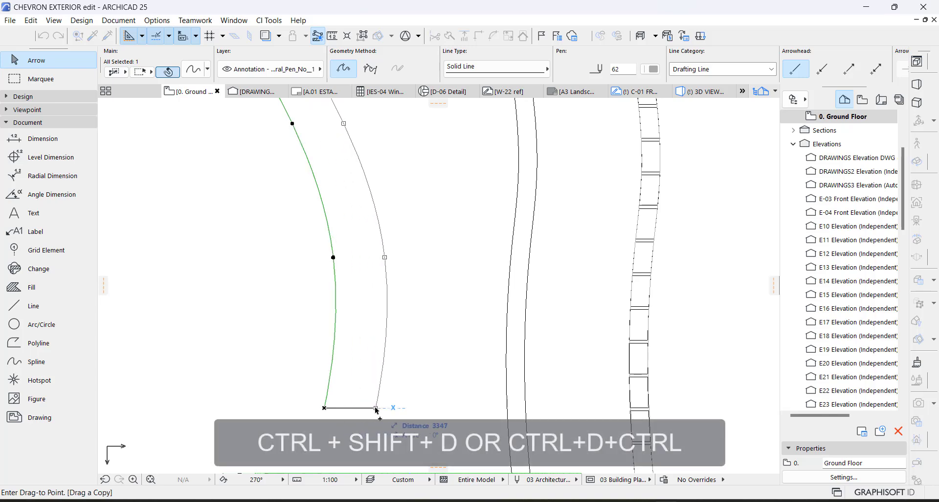
{"action": "type", "text": "15"}
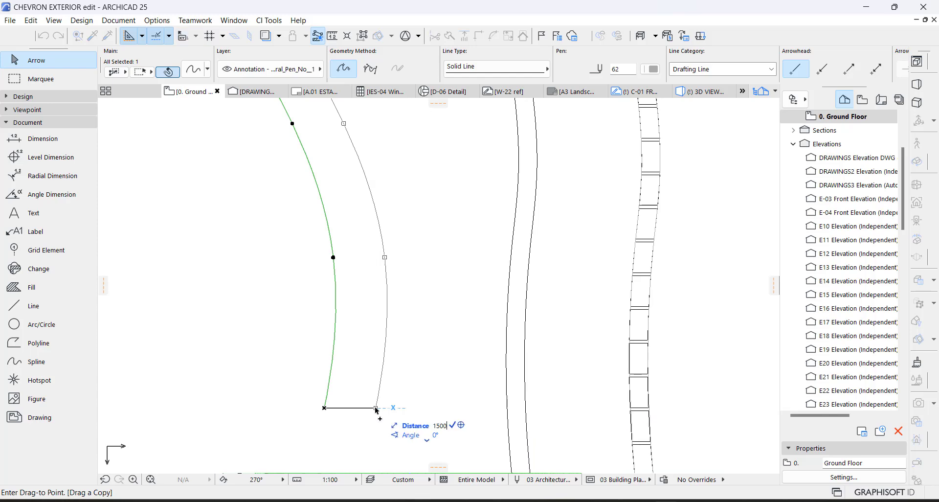
{"action": "type", "text": "00"}
{"action": "key", "text": "Return"}
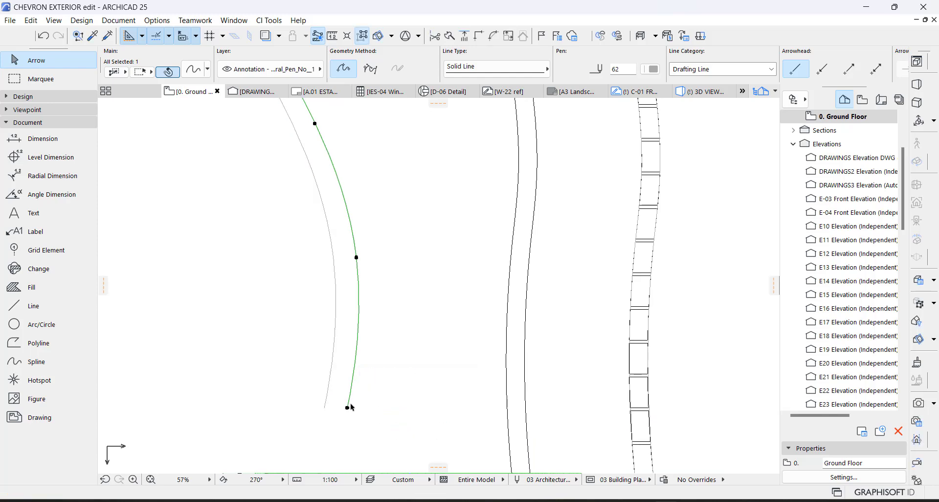
{"action": "key", "text": "Escape"}
Draw a horizontal line crossing both splines just above their lower ends.
{"action": "left_click", "coordinate": [44, 306]}
{"action": "scroll", "coordinate": [294, 394], "scroll_direction": "up", "scroll_amount": 2}
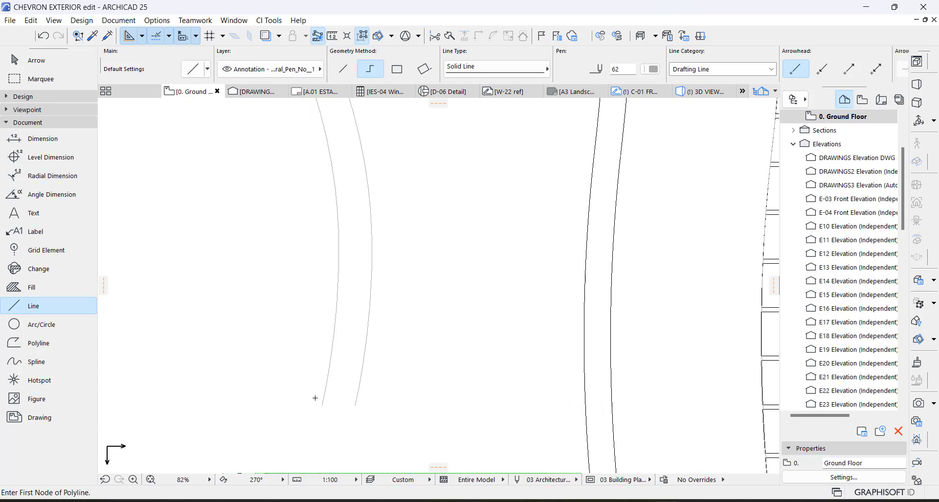
{"action": "left_click", "coordinate": [294, 393]}
{"action": "left_click", "coordinate": [397, 392]}
{"action": "right_click", "coordinate": [389, 370]}
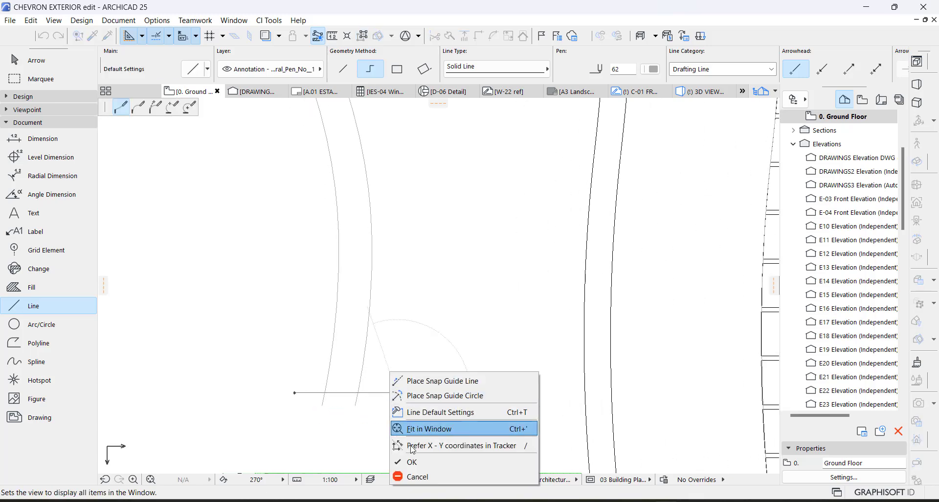
{"action": "left_click", "coordinate": [416, 460]}
Draw a horizontal line crossing both splines just below their upper ends.
{"action": "scroll", "coordinate": [374, 356], "scroll_direction": "down", "scroll_amount": 5}
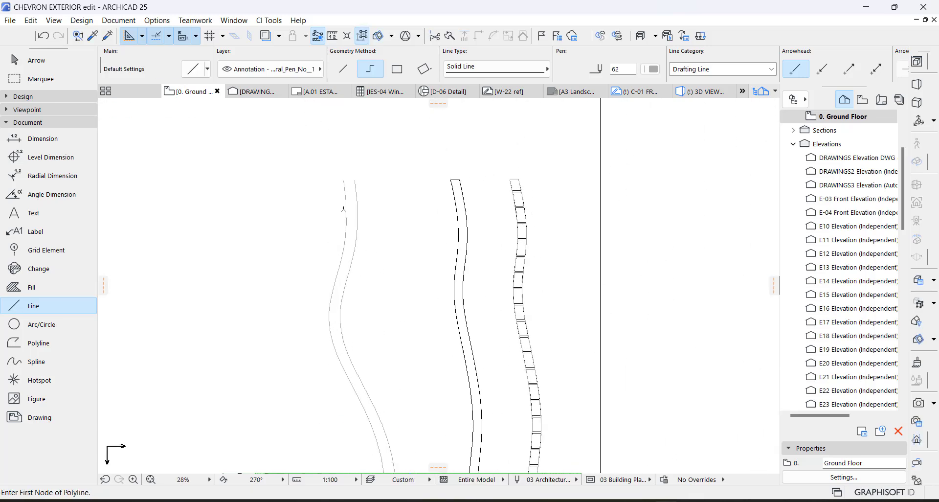
{"action": "left_click", "coordinate": [340, 174]}
{"action": "left_click", "coordinate": [375, 174]}
{"action": "right_click", "coordinate": [376, 172]}
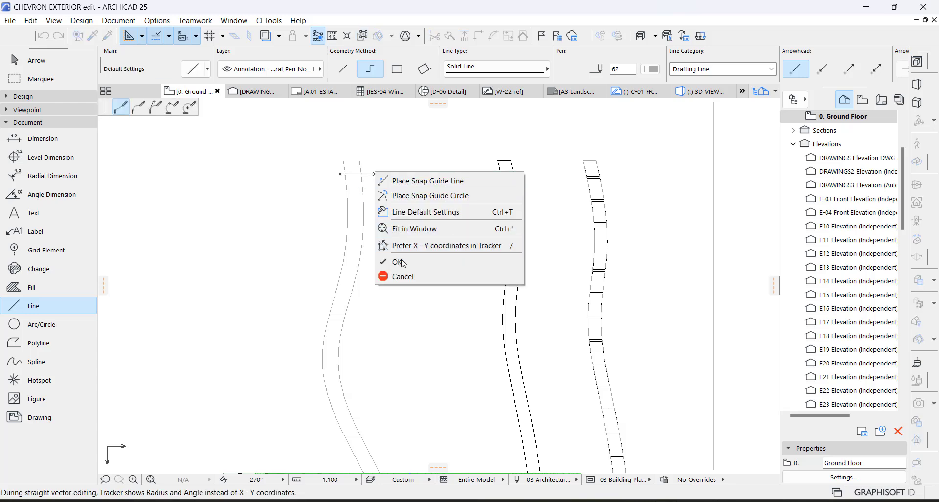
{"action": "left_click", "coordinate": [400, 261]}
{"action": "key", "text": "Escape"}
Trim the overhanging line and spline ends at both ends of the walkway to leave a closed outline.
{"action": "scroll", "coordinate": [369, 167], "scroll_direction": "up", "scroll_amount": 3}
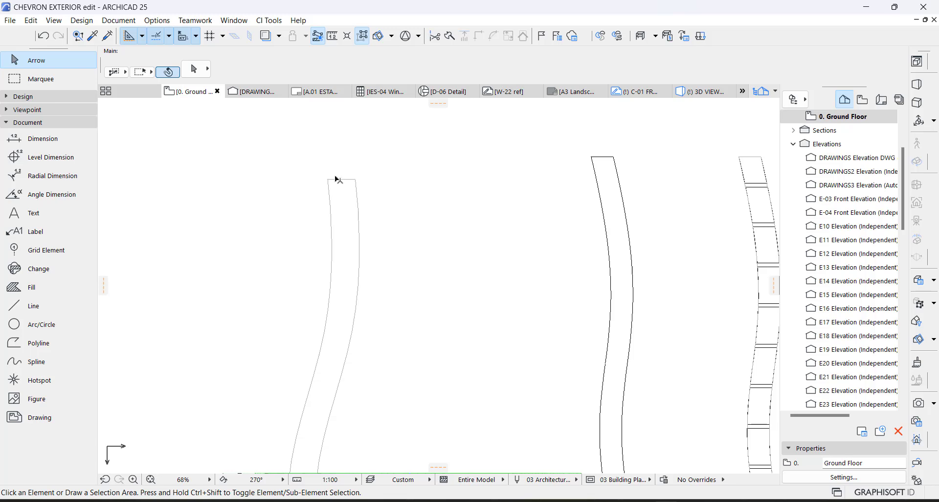
{"action": "scroll", "coordinate": [350, 176], "scroll_direction": "down", "scroll_amount": 5}
{"action": "scroll", "coordinate": [393, 424], "scroll_direction": "up", "scroll_amount": 5}
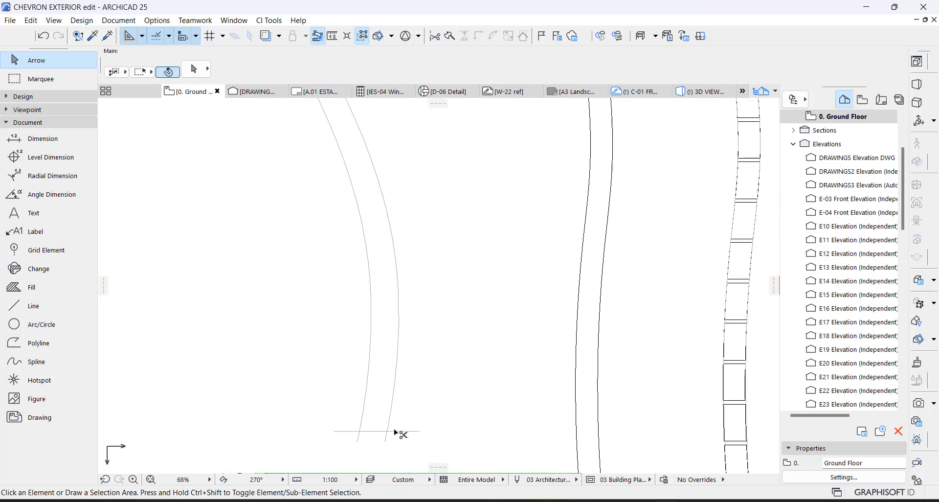
{"action": "left_click", "coordinate": [398, 431], "text": "ctrl"}
{"action": "left_click", "coordinate": [386, 436], "text": "ctrl"}
{"action": "left_click", "coordinate": [359, 436], "text": "ctrl"}
{"action": "left_click", "coordinate": [354, 432], "text": "ctrl"}
{"action": "scroll", "coordinate": [366, 352], "scroll_direction": "down", "scroll_amount": 5}
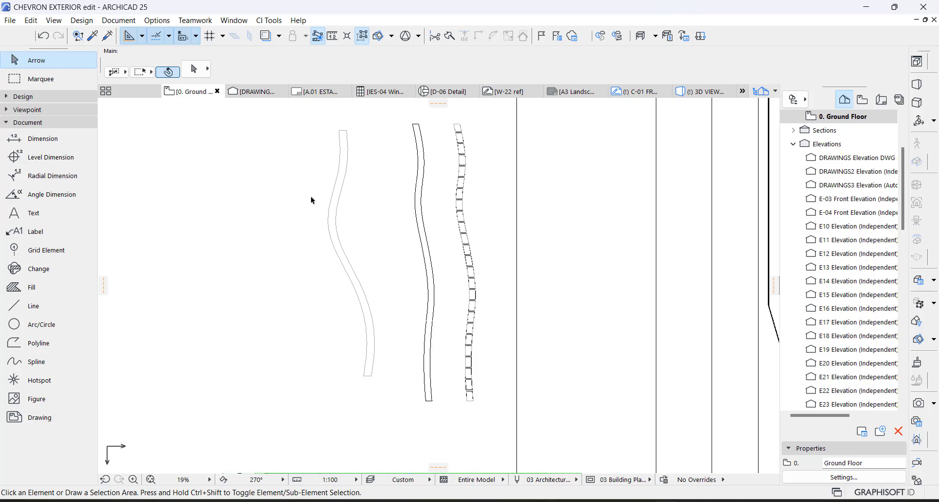
{"action": "scroll", "coordinate": [342, 147], "scroll_direction": "up", "scroll_amount": 1}
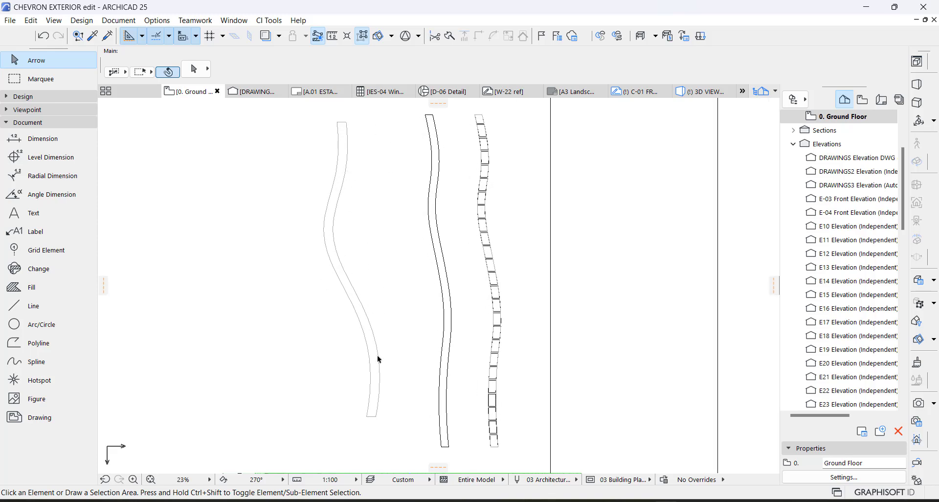
Create a slab from the closed curved walkway outline by tracing it with the Magic Wand.
{"action": "scroll", "coordinate": [497, 445], "scroll_direction": "up", "scroll_amount": 3}
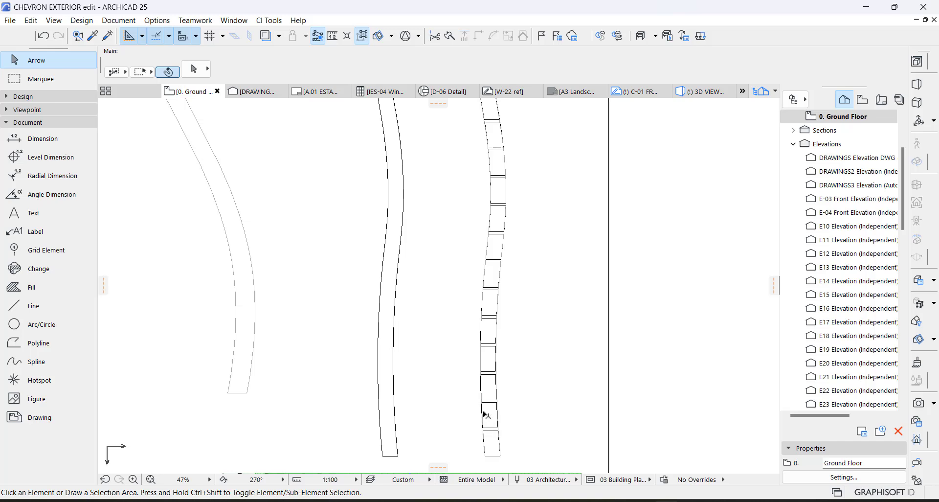
{"action": "scroll", "coordinate": [394, 352], "scroll_direction": "down", "scroll_amount": 3}
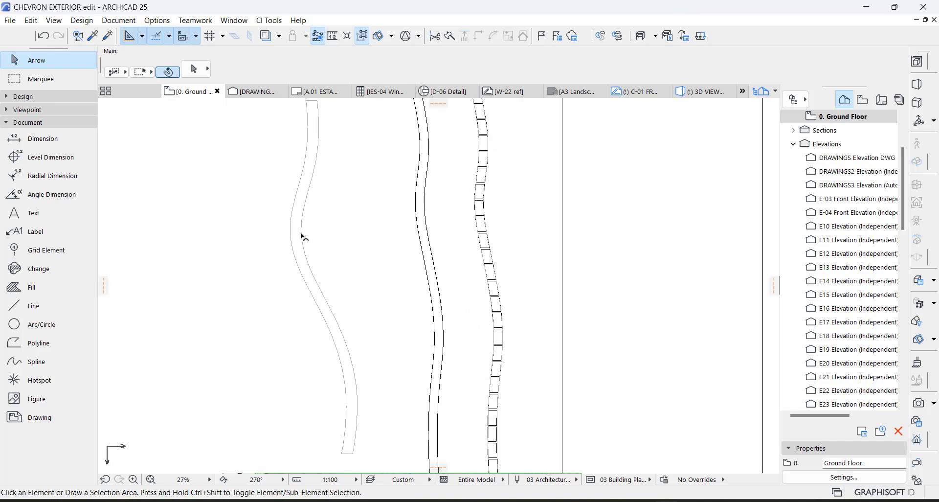
{"action": "middle_click_drag", "start_coordinate": [306, 216], "coordinate": [311, 237]}
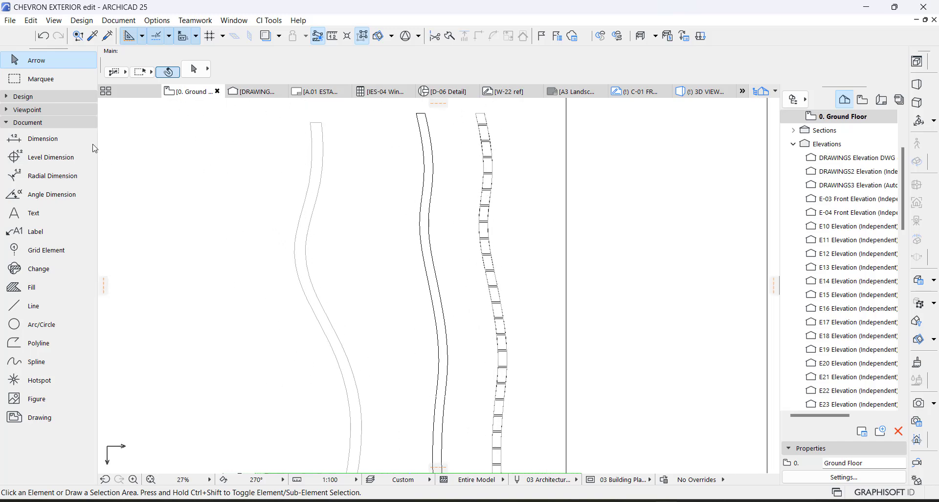
{"action": "left_click", "coordinate": [22, 97]}
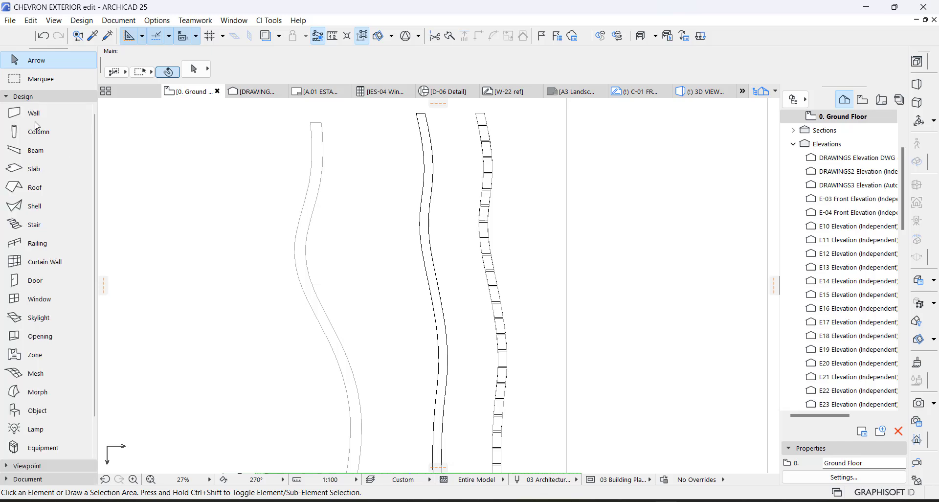
{"action": "left_click", "coordinate": [45, 171]}
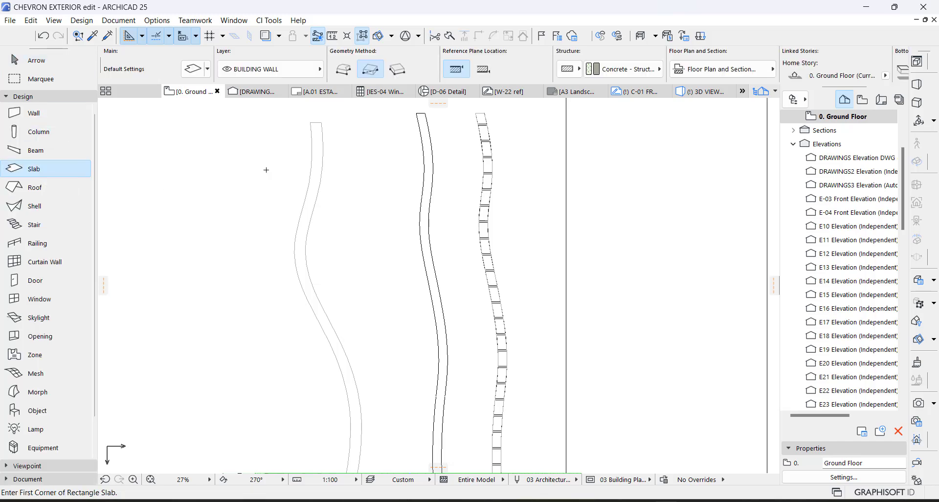
{"action": "left_click", "coordinate": [310, 199]}
{"action": "key", "text": "Escape"}
{"action": "scroll", "coordinate": [316, 240], "scroll_direction": "down", "scroll_amount": 2}
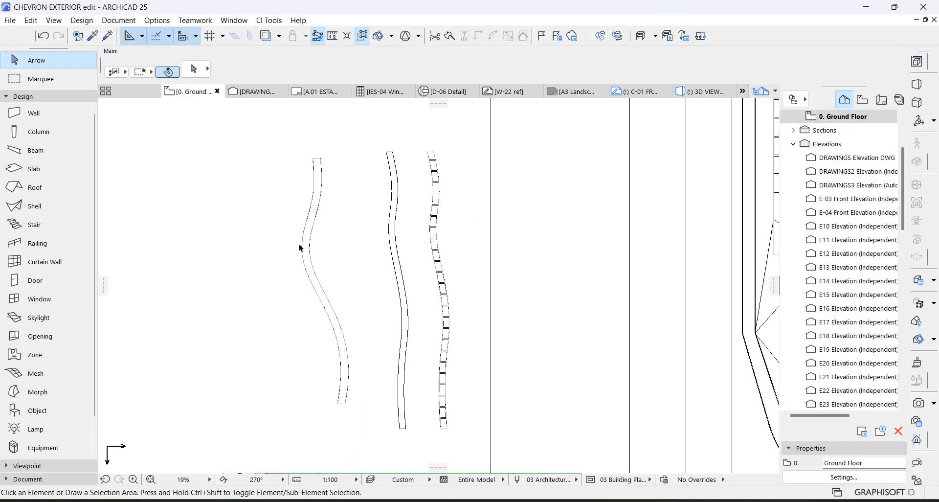
Cut a narrow rectangular hole across the full width of the curved slab near its lower end.
{"action": "scroll", "coordinate": [308, 272], "scroll_direction": "up", "scroll_amount": 2}
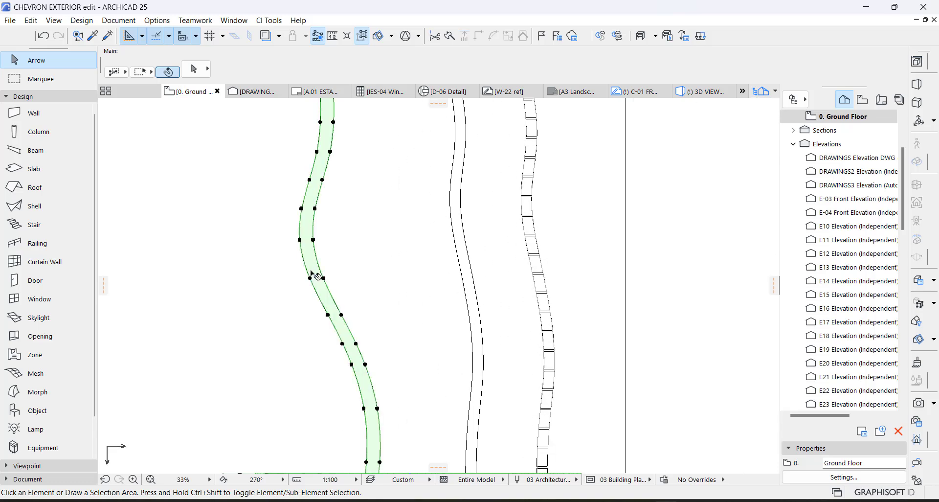
{"action": "scroll", "coordinate": [372, 363], "scroll_direction": "up", "scroll_amount": 4}
{"action": "left_click", "coordinate": [317, 327]}
{"action": "scroll", "coordinate": [287, 353], "scroll_direction": "up", "scroll_amount": 6}
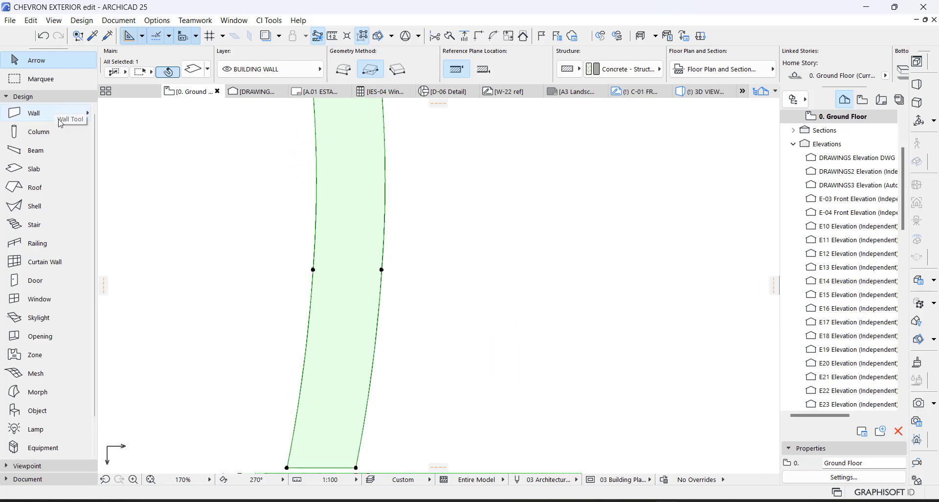
{"action": "left_click", "coordinate": [59, 169]}
{"action": "left_click", "coordinate": [313, 270]}
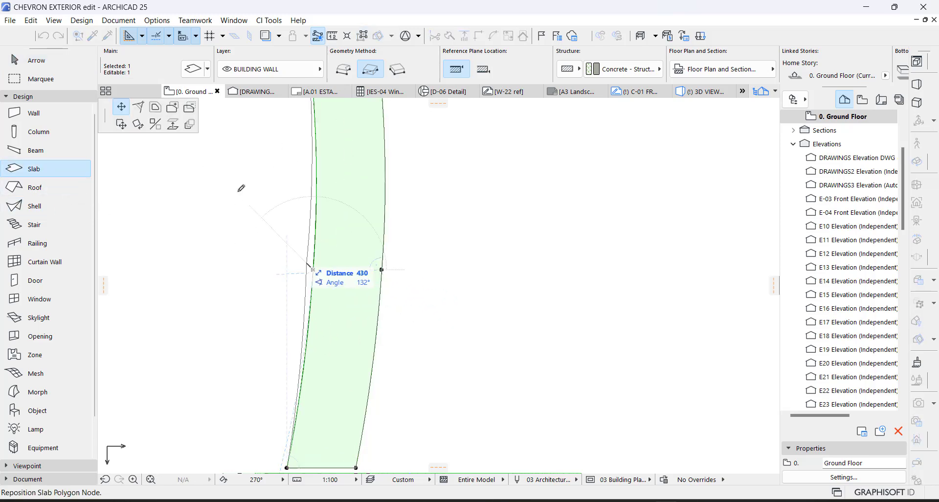
{"action": "left_click", "coordinate": [189, 107]}
{"action": "left_click", "coordinate": [313, 270]}
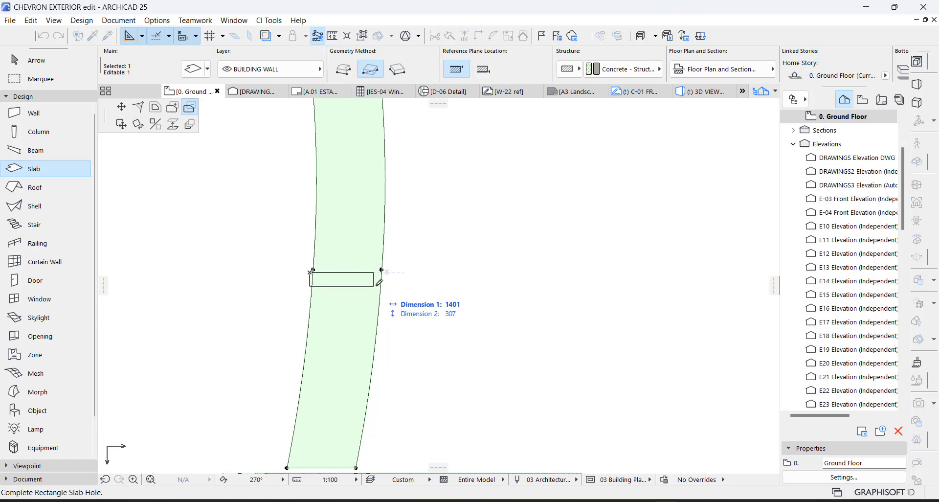
{"action": "left_click", "coordinate": [381, 282]}
{"action": "key", "text": "Escape"}
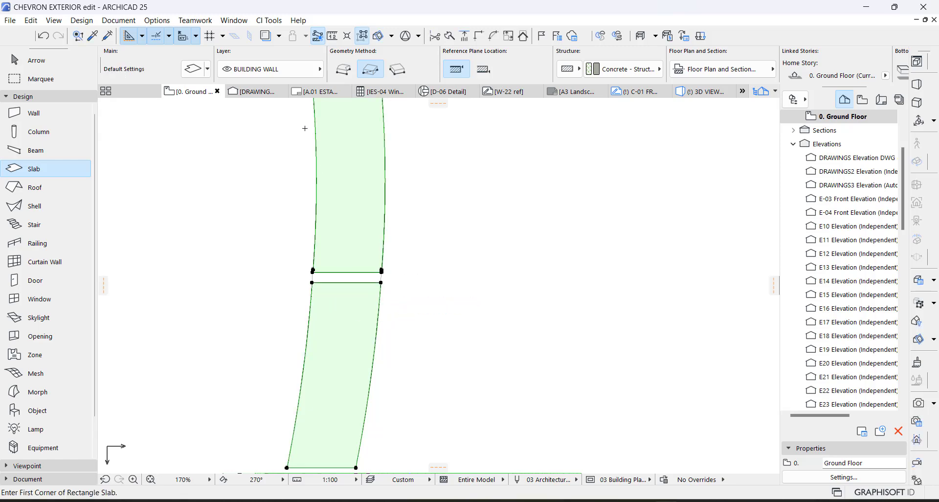
Draw a thin rectangular slab across the walkway above the hole, overhanging both edges.
{"action": "left_click", "coordinate": [298, 119]}
{"action": "left_click", "coordinate": [408, 129]}
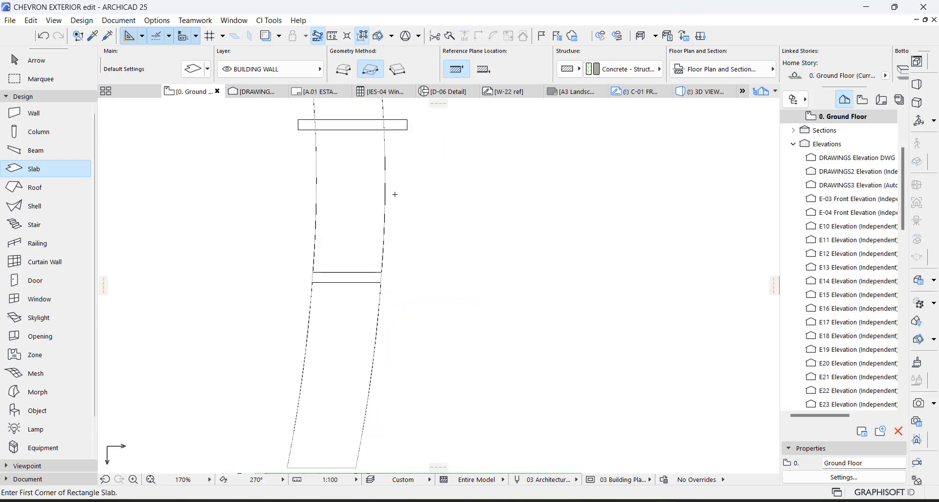
{"action": "key", "text": "Escape"}
Undo the thin cross slab and the rectangular hole, and deselect the curved slab.
{"action": "scroll", "coordinate": [359, 275], "scroll_direction": "down", "scroll_amount": 7}
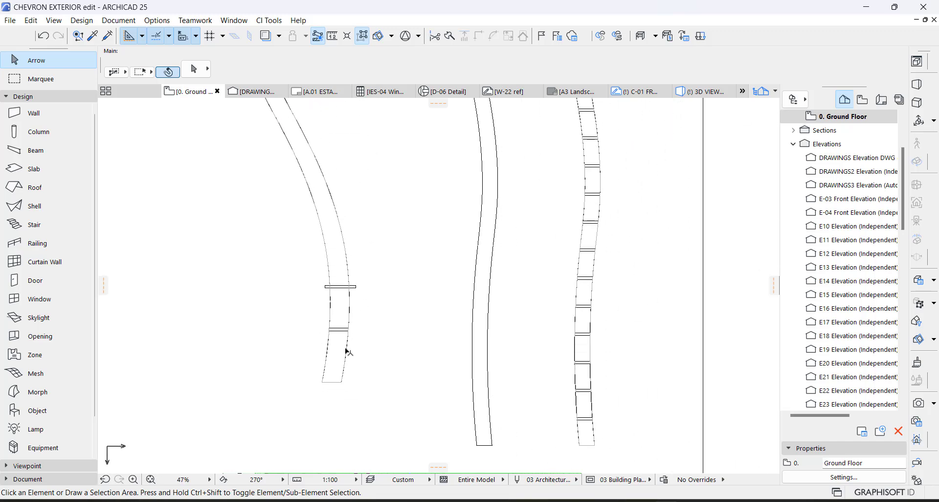
{"action": "scroll", "coordinate": [348, 300], "scroll_direction": "up", "scroll_amount": 3}
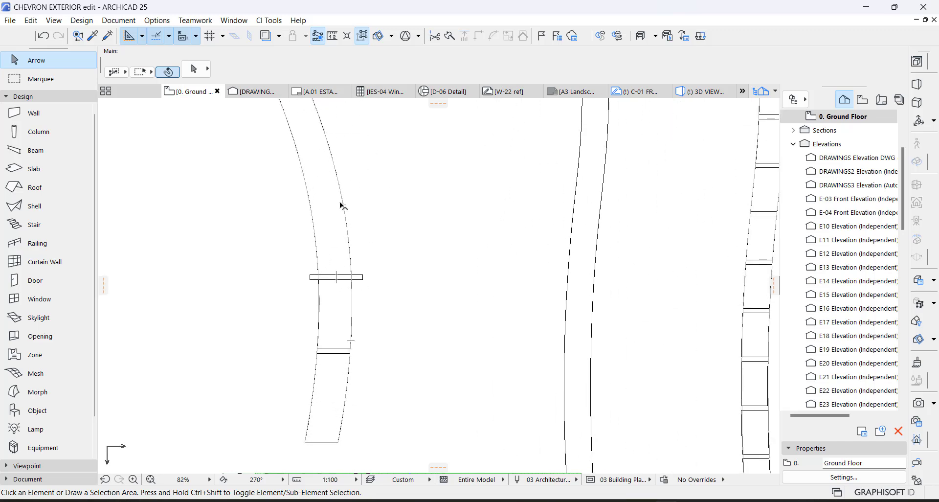
{"action": "left_click", "coordinate": [362, 277]}
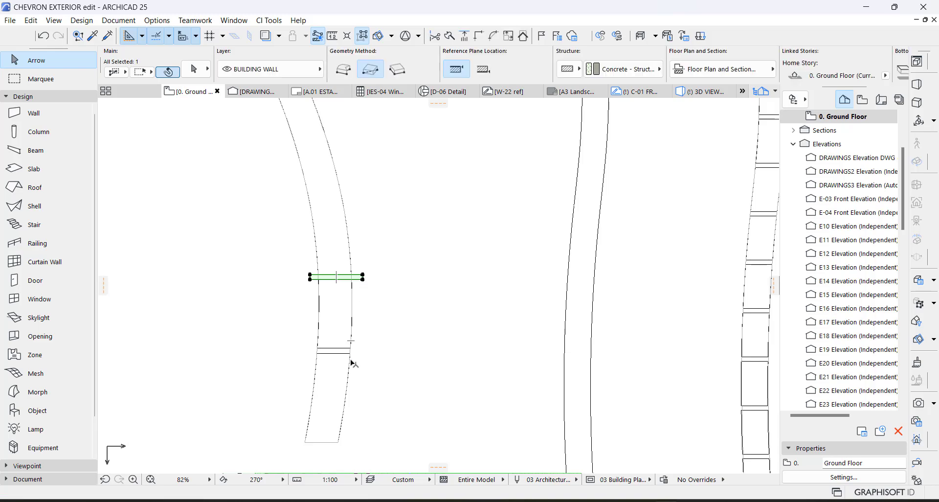
{"action": "key", "text": "ctrl+z"}
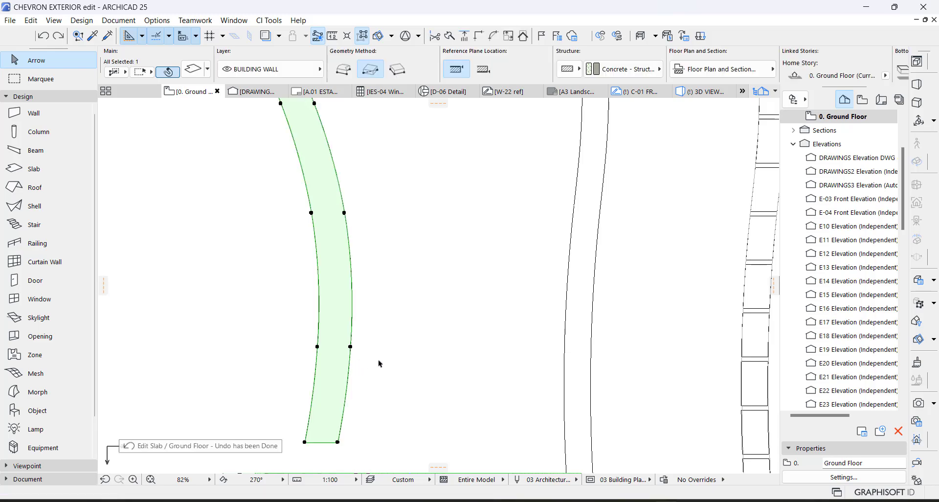
{"action": "left_click", "coordinate": [379, 359]}
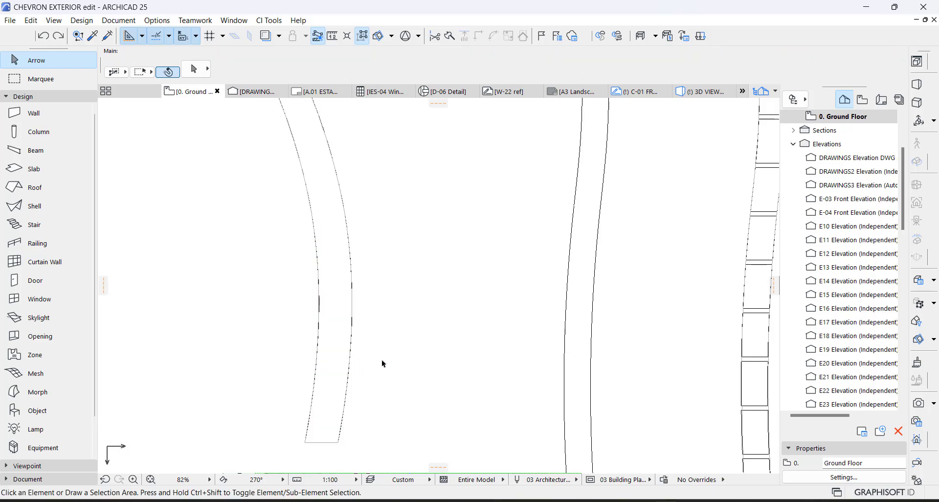
Set the default cross-section height for new beams to 400 mm.
{"action": "left_click", "coordinate": [41, 156]}
{"action": "left_click", "coordinate": [194, 73]}
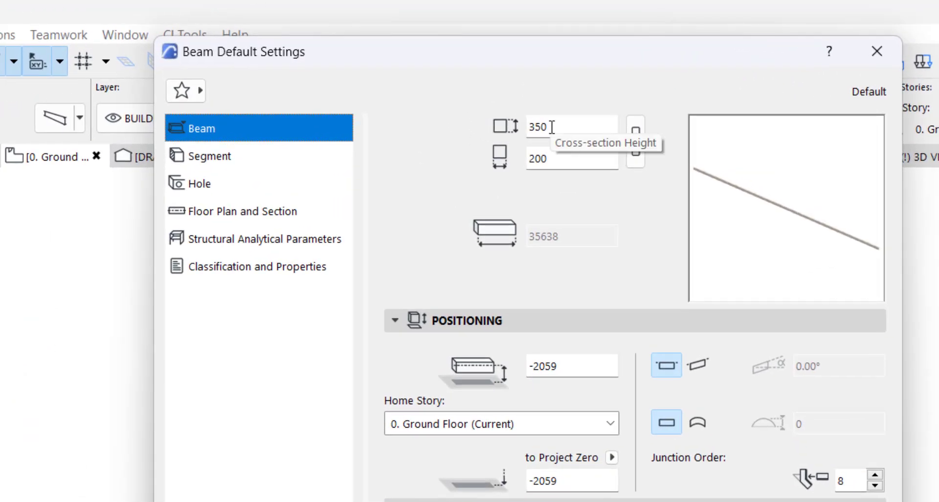
{"action": "double_click", "coordinate": [547, 127]}
{"action": "type", "text": "400"}
{"action": "left_click", "coordinate": [543, 159]}
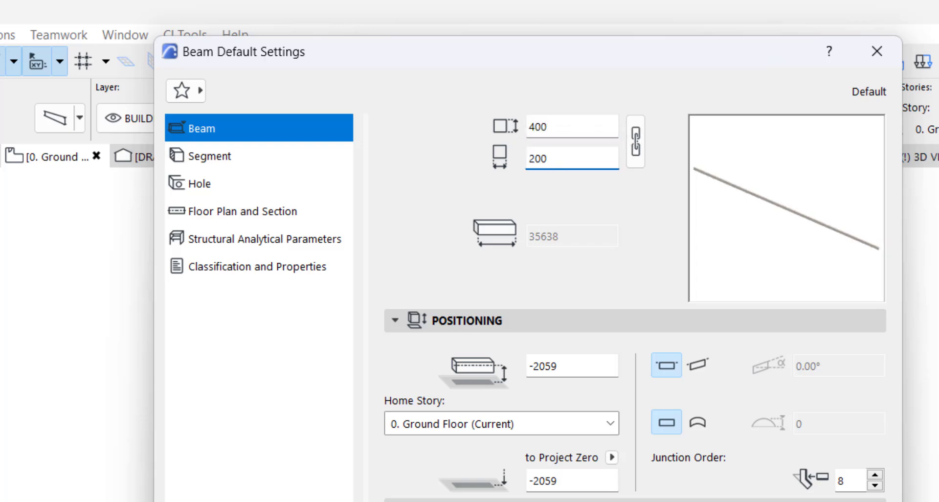
{"action": "key", "text": "Return"}
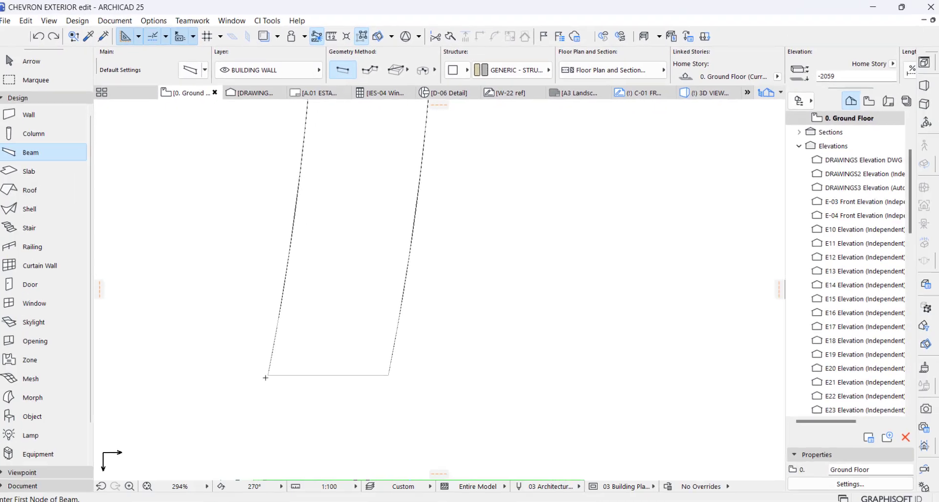
Draw a horizontal beam about 2350 mm long starting at the slab's lower-left corner.
{"action": "left_click", "coordinate": [268, 375]}
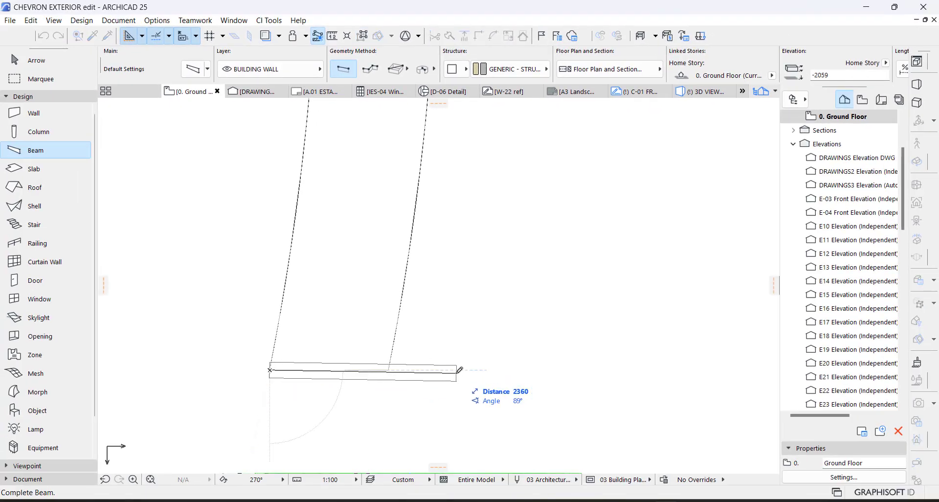
{"action": "left_click", "coordinate": [454, 369]}
{"action": "key", "text": "Escape"}
Shift the beam sideways and slightly up so it overhangs both edges of the slab's lower end.
{"action": "left_click", "coordinate": [451, 377]}
{"action": "key", "text": "ctrl+d"}
{"action": "left_click", "coordinate": [415, 376]}
{"action": "left_click", "coordinate": [384, 376]}
Try to move the beam straight up the walkway from the slab's lower end.
{"action": "key", "text": "ctrl+d"}
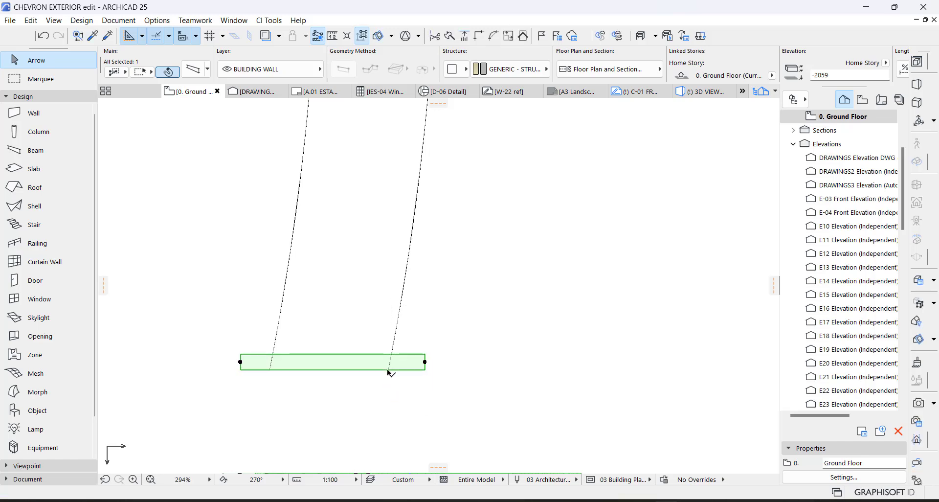
{"action": "left_click", "coordinate": [389, 371]}
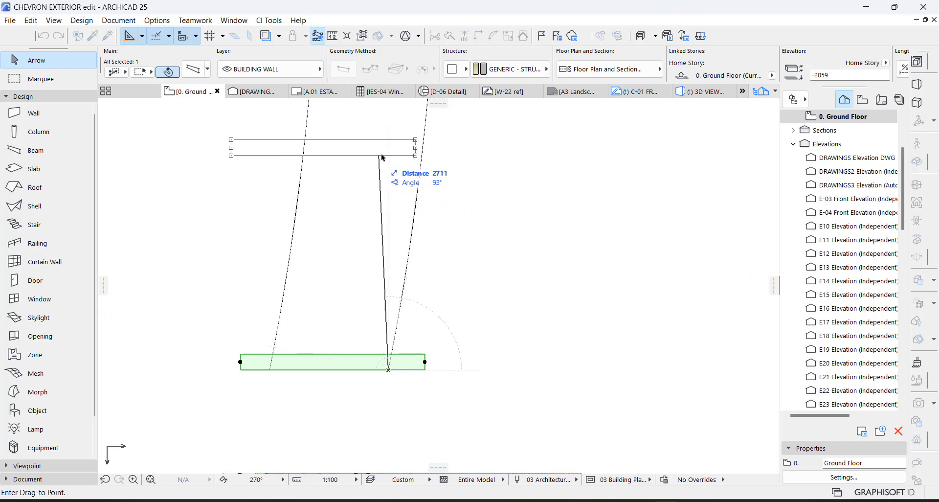
{"action": "type", "text": "2"}
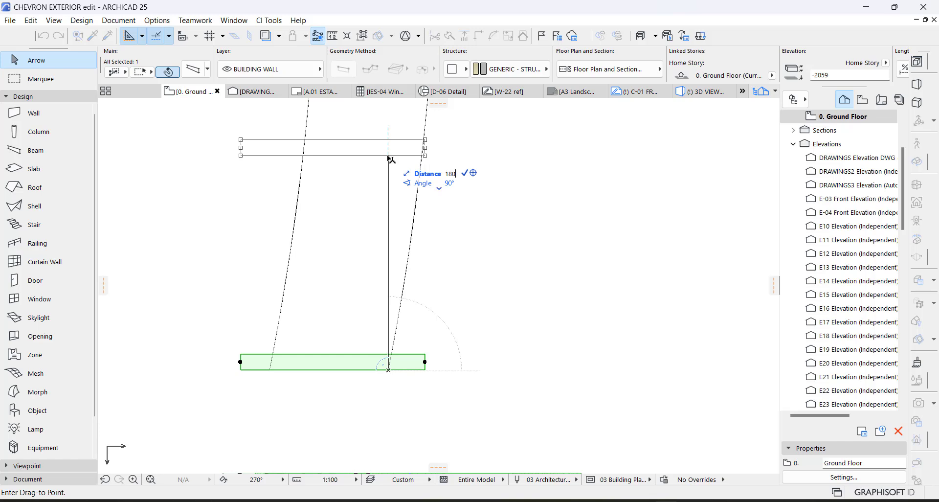
{"action": "key", "text": "Return"}
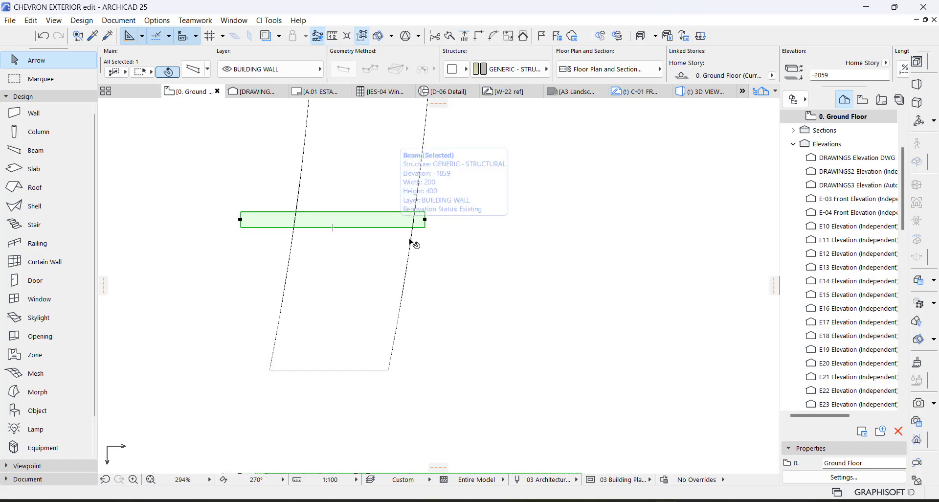
{"action": "key", "text": "ctrl+z"}
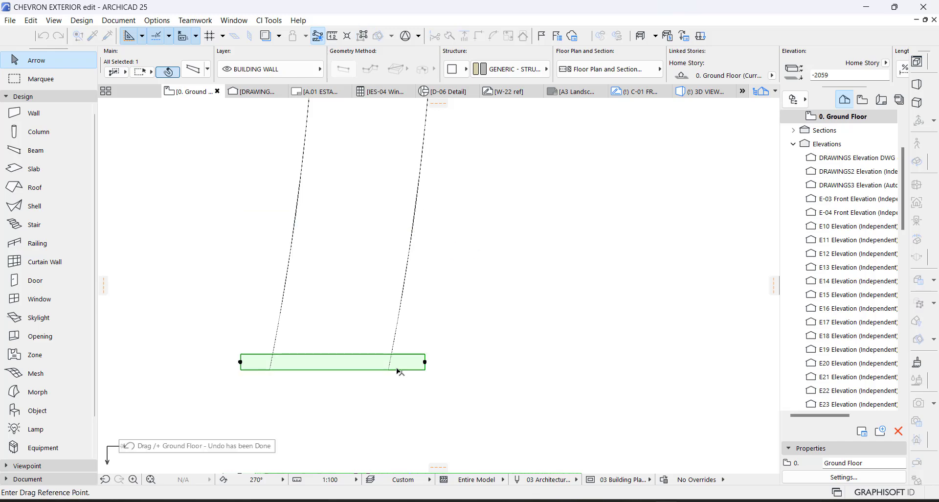
Place a copy of the beam 2500 mm straight up the walkway at 90°.
{"action": "left_click", "coordinate": [399, 370]}
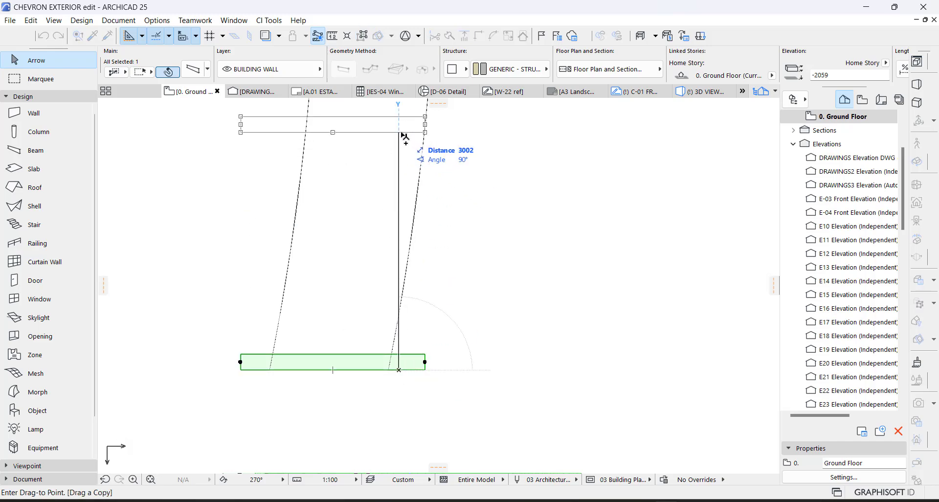
{"action": "type", "text": "25"}
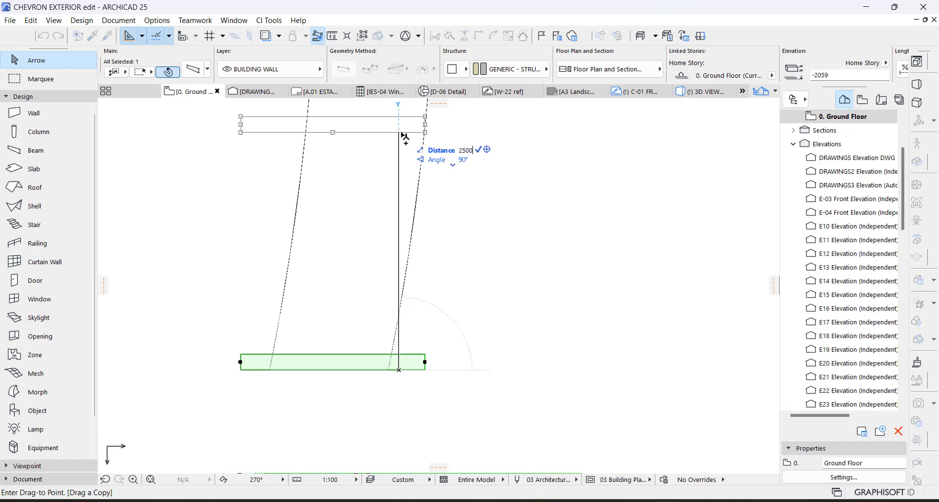
{"action": "type", "text": "00"}
{"action": "key", "text": "Return"}
{"action": "scroll", "coordinate": [411, 388], "scroll_direction": "down", "scroll_amount": 4}
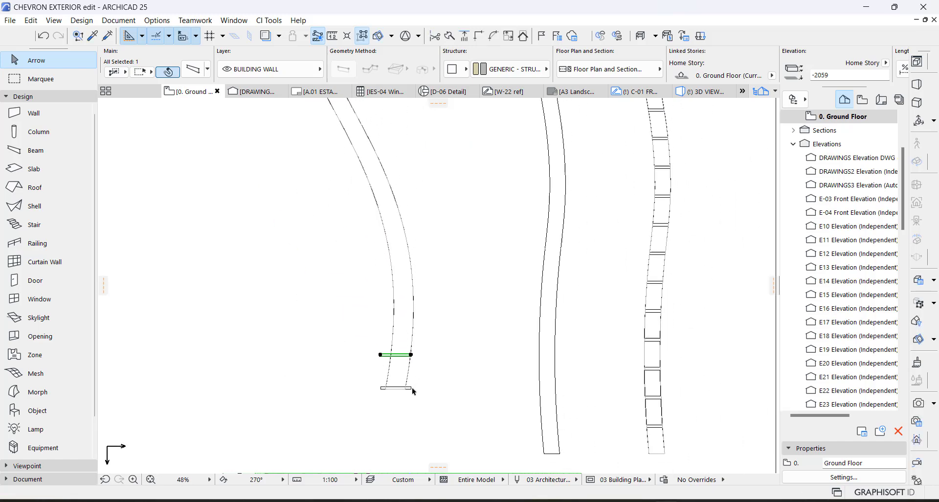
Delete the original beam at the slab's lower end.
{"action": "scroll", "coordinate": [413, 385], "scroll_direction": "up", "scroll_amount": 4}
{"action": "key", "text": "Escape"}
{"action": "left_click", "coordinate": [422, 414]}
{"action": "key", "text": "Delete"}
Shift the remaining beam to the right so it overhangs both walkway edges evenly.
{"action": "left_click", "coordinate": [413, 315]}
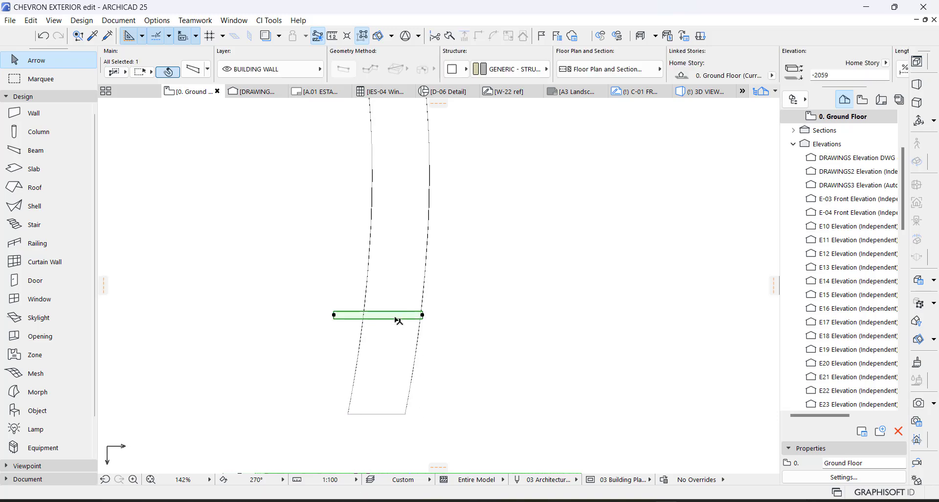
{"action": "scroll", "coordinate": [398, 319], "scroll_direction": "up", "scroll_amount": 3}
{"action": "left_click_drag", "start_coordinate": [386, 311], "coordinate": [426, 317]}
{"action": "key", "text": "Escape"}
Select the beam and the curved slab together and show only them in the 3D perspective.
{"action": "scroll", "coordinate": [422, 353], "scroll_direction": "down", "scroll_amount": 1}
{"action": "scroll", "coordinate": [459, 333], "scroll_direction": "down", "scroll_amount": 10}
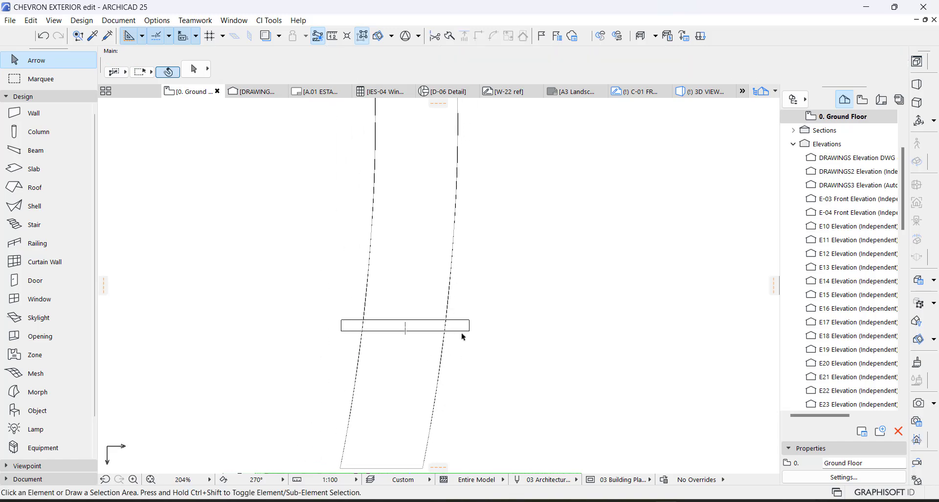
{"action": "left_click", "coordinate": [489, 298]}
{"action": "left_click", "coordinate": [382, 383]}
{"action": "key", "text": "F3"}
{"action": "key", "text": "F5"}
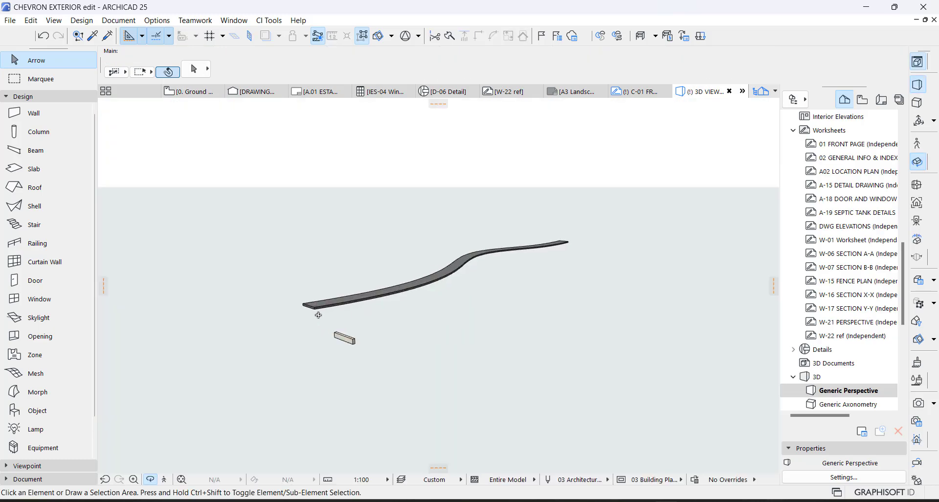
Raise the beam vertically in 3D to an elevation of 815 so it intersects the slab.
{"action": "left_click", "coordinate": [370, 361]}
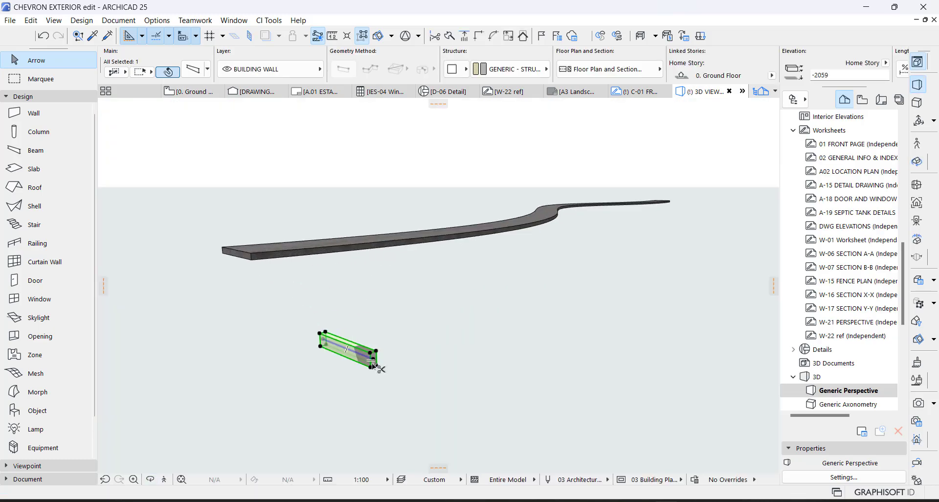
{"action": "key", "text": "ctrl+d"}
{"action": "left_click", "coordinate": [374, 367]}
{"action": "left_click", "coordinate": [374, 255]}
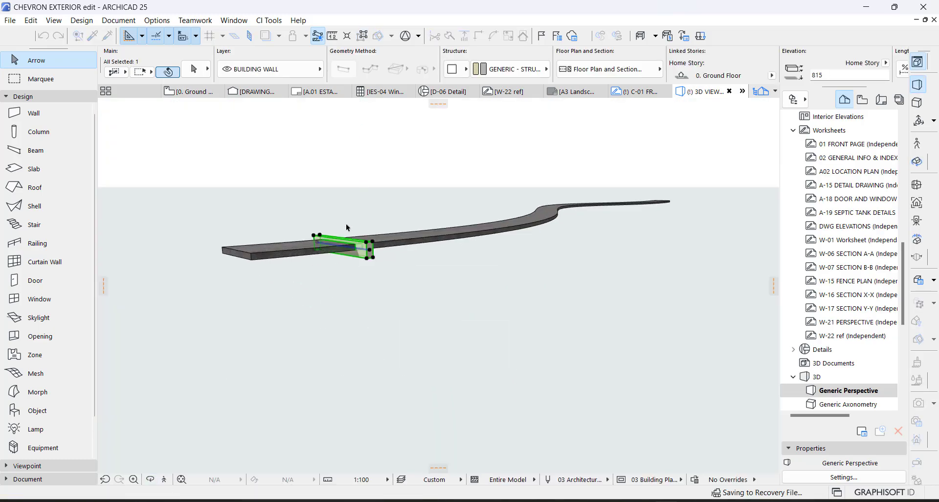
{"action": "scroll", "coordinate": [343, 269], "scroll_direction": "up", "scroll_amount": 3}
{"action": "left_click", "coordinate": [343, 279]}
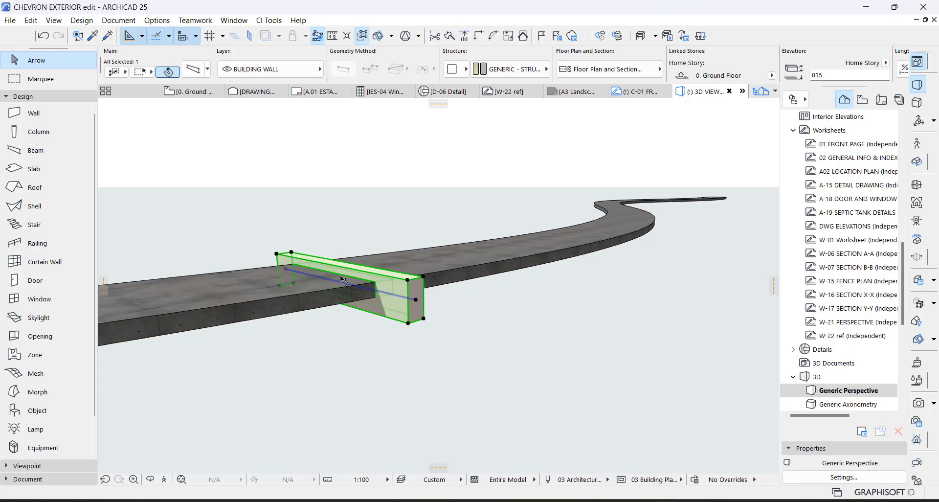
Raise the beam vertically in 3D to an elevation of 858, then return to the ground floor plan with nothing selected.
{"action": "left_click", "coordinate": [409, 323]}
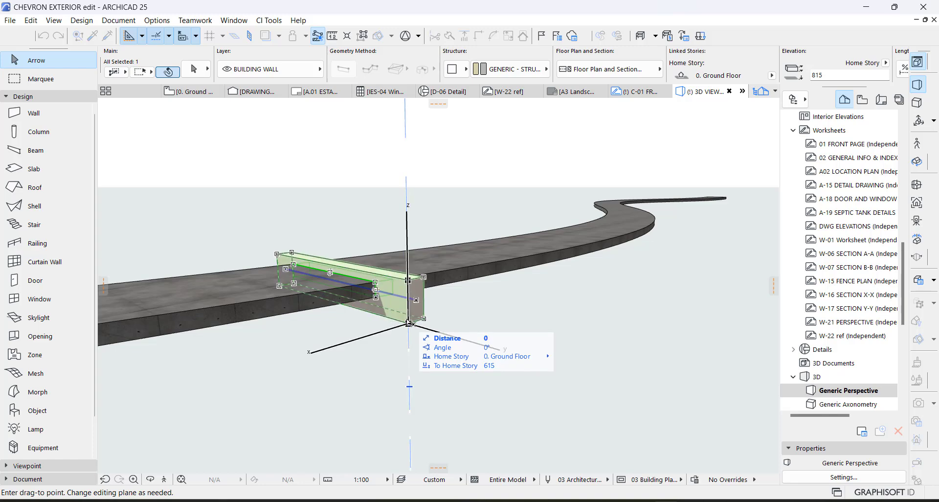
{"action": "left_click", "coordinate": [407, 318]}
{"action": "key", "text": "Escape"}
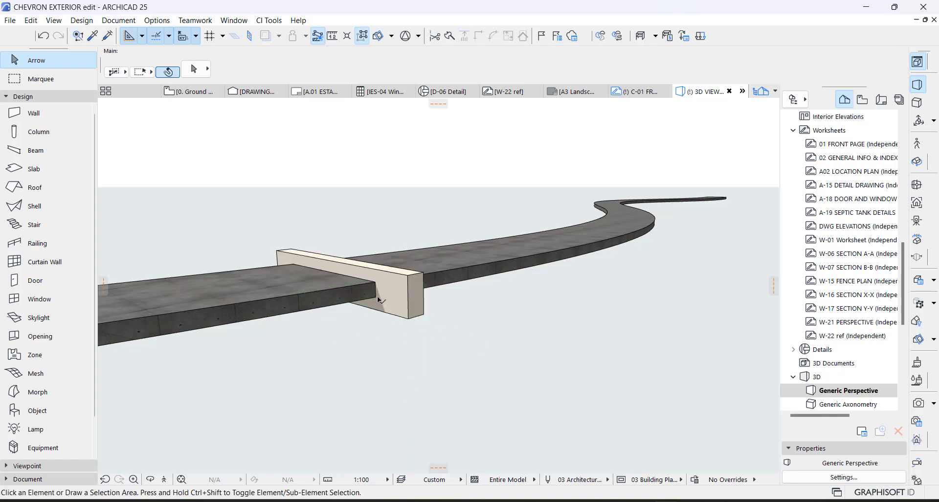
{"action": "key", "text": "F2"}
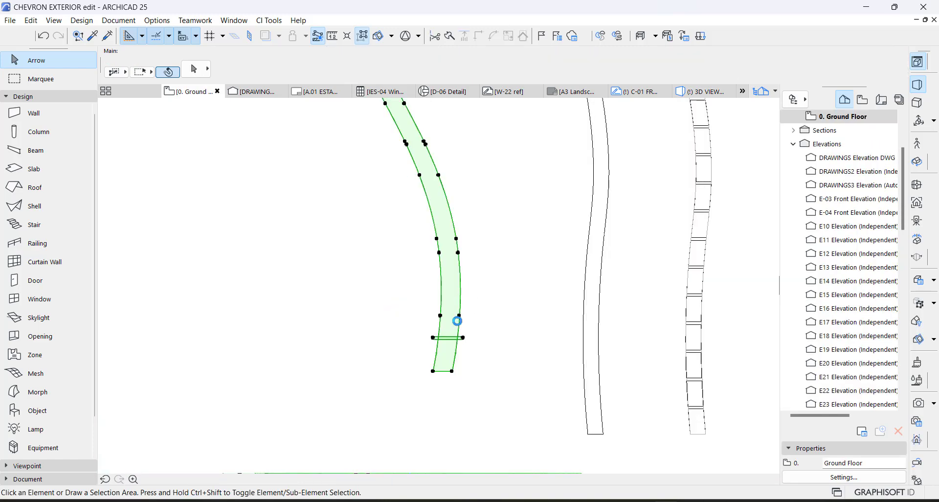
{"action": "key", "text": "Escape"}
{"action": "scroll", "coordinate": [460, 350], "scroll_direction": "down", "scroll_amount": 3}
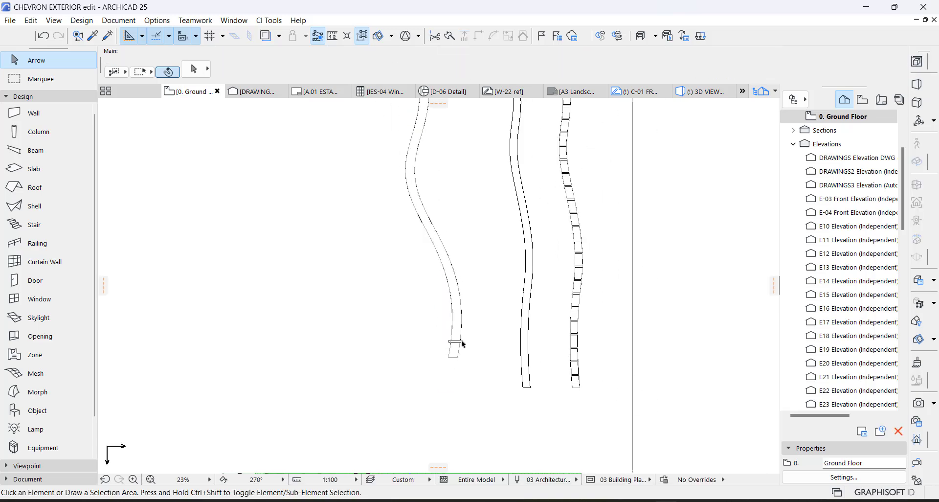
{"action": "scroll", "coordinate": [415, 215], "scroll_direction": "up", "scroll_amount": 1}
{"action": "scroll", "coordinate": [459, 406], "scroll_direction": "up", "scroll_amount": 4}
{"action": "scroll", "coordinate": [459, 429], "scroll_direction": "up", "scroll_amount": 2}
{"action": "left_click", "coordinate": [464, 407]}
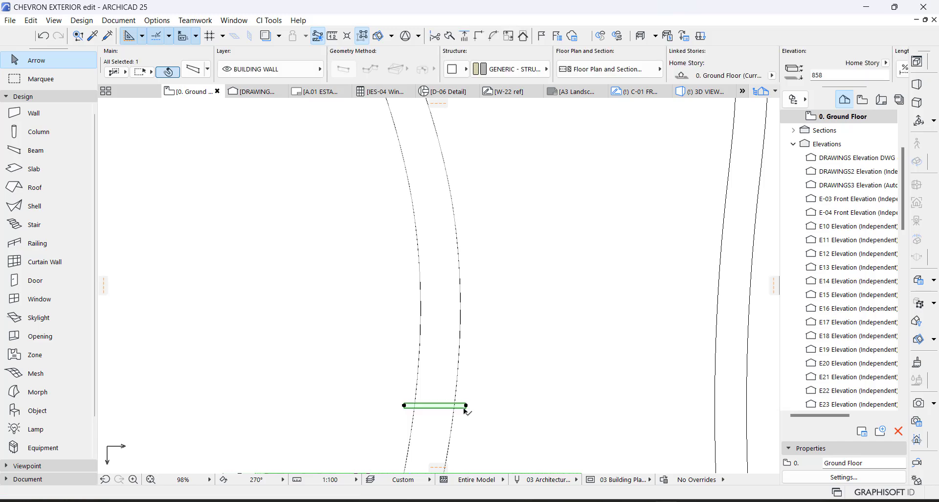
{"action": "left_click", "coordinate": [466, 407]}
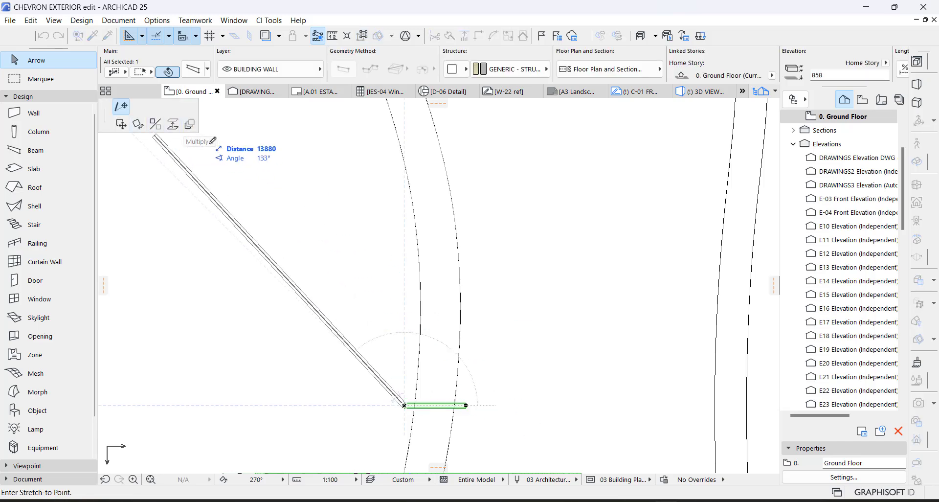
{"action": "left_click", "coordinate": [189, 125]}
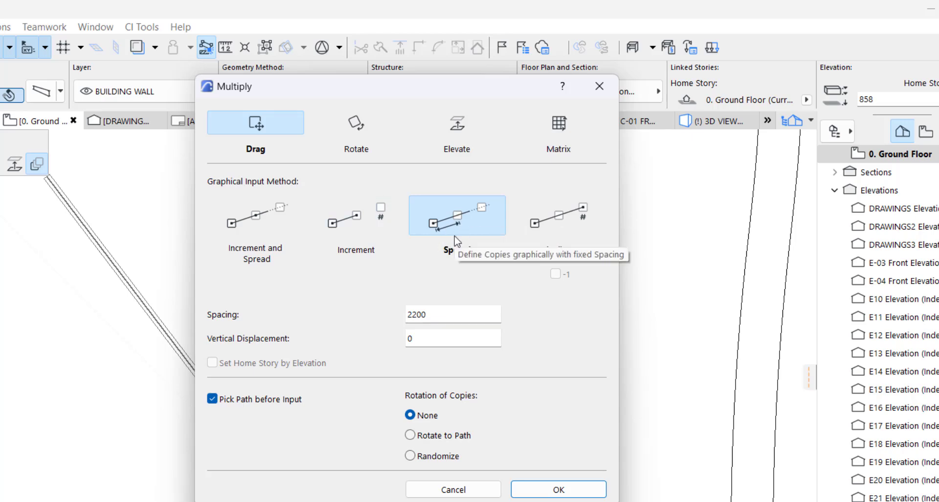
{"action": "left_click", "coordinate": [215, 398]}
{"action": "left_click", "coordinate": [214, 400]}
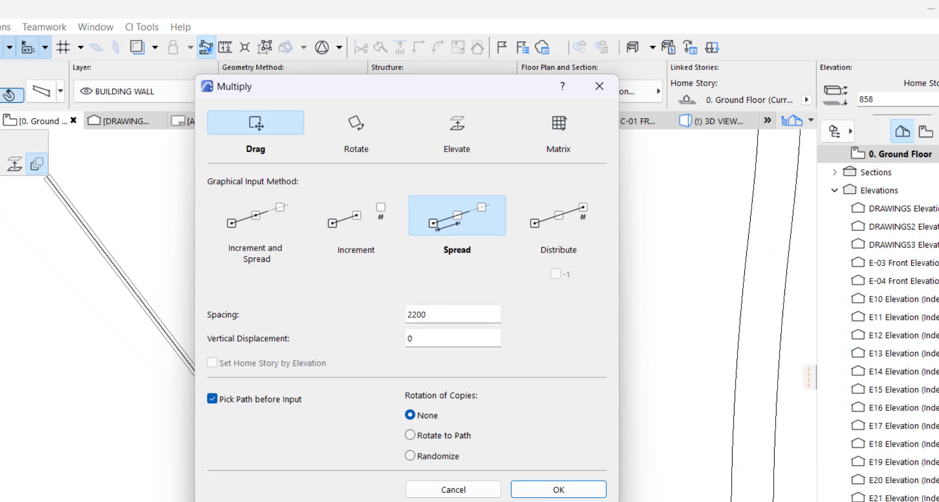
{"action": "left_click", "coordinate": [478, 491]}
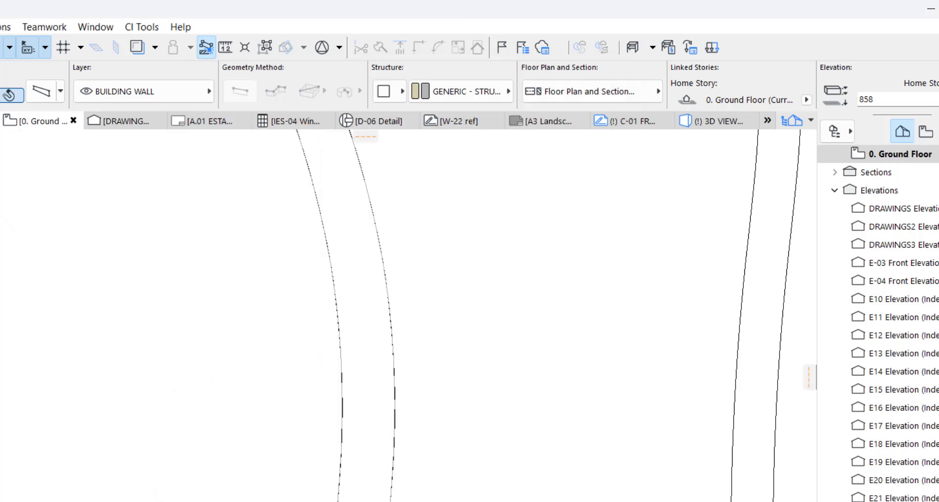
Set up a drag Multiply of the beam with the Spread method, 2700 spacing, path picking on and no rotation of copies.
{"action": "left_click", "coordinate": [463, 317]}
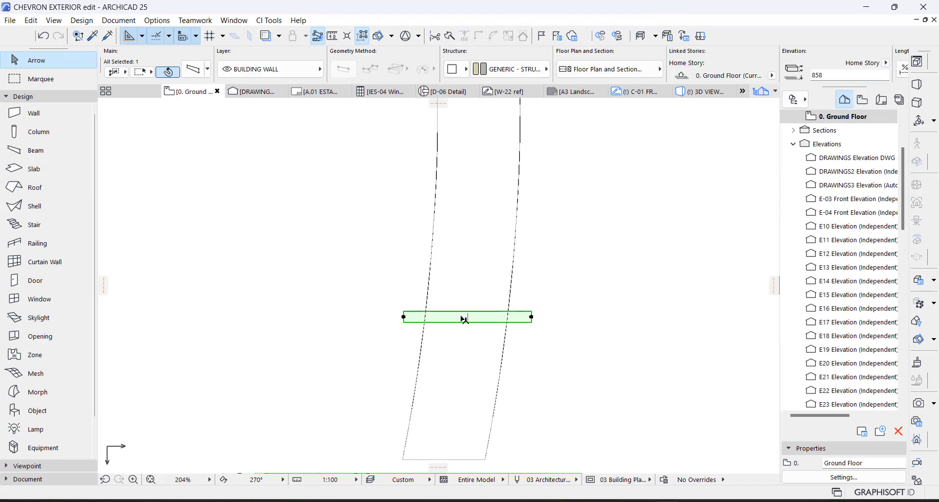
{"action": "left_click", "coordinate": [531, 317]}
{"action": "left_click", "coordinate": [189, 123]}
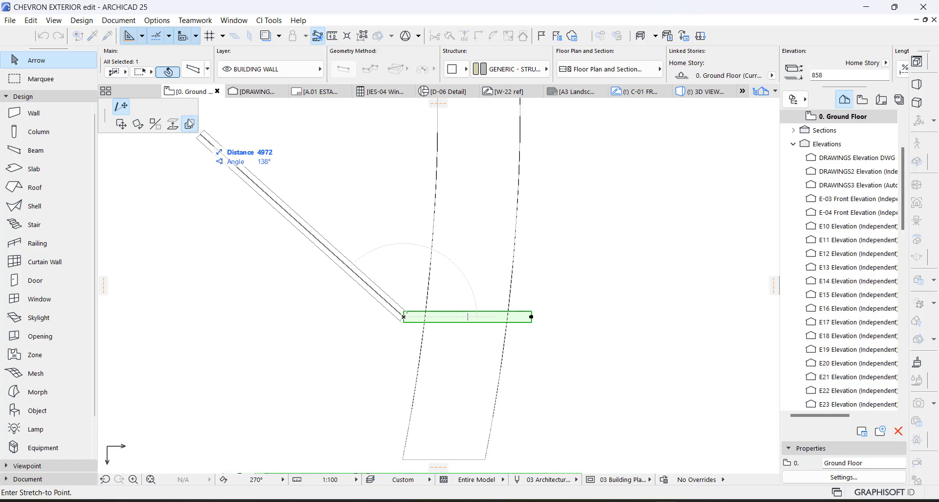
{"action": "double_click", "coordinate": [479, 237]}
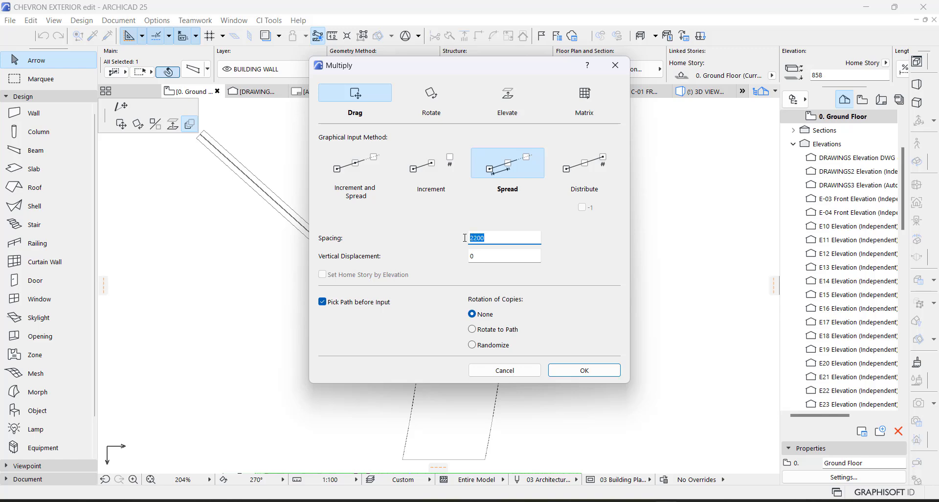
{"action": "type", "text": "2"}
{"action": "left_click", "coordinate": [594, 374]}
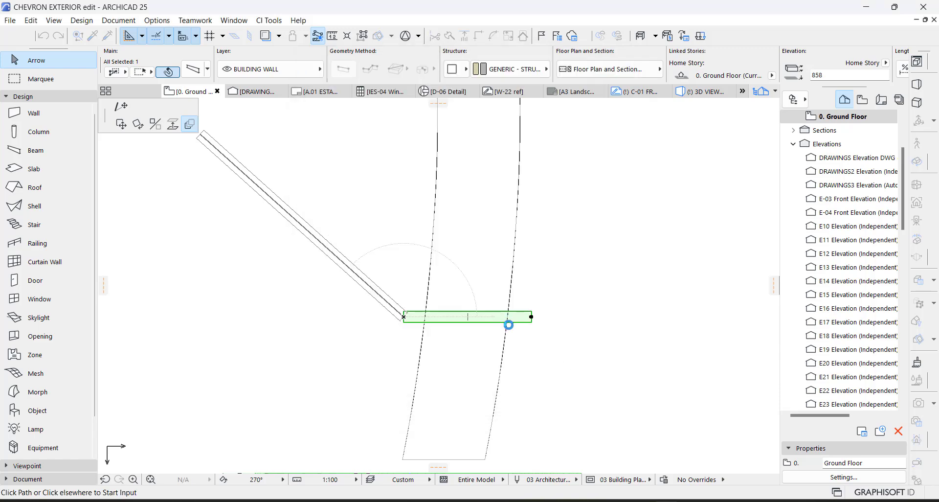
Use the slab's right curved edge as the path and spread beam copies along it to the slab's upper end.
{"action": "scroll", "coordinate": [508, 325], "scroll_direction": "up", "scroll_amount": 2}
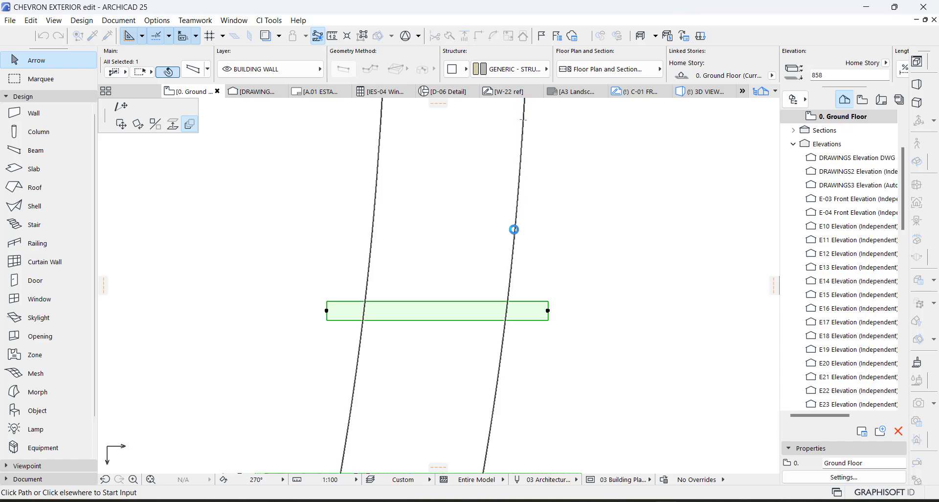
{"action": "left_click", "coordinate": [514, 229]}
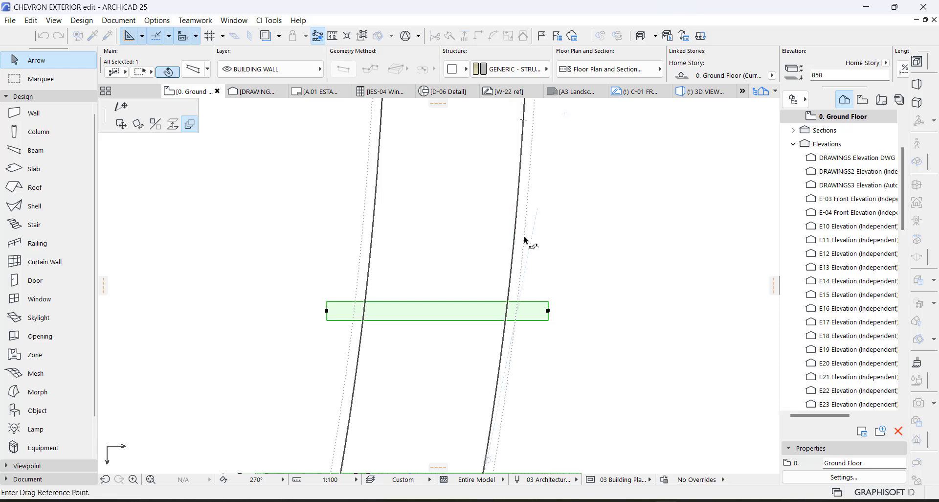
{"action": "left_click", "coordinate": [527, 241]}
{"action": "scroll", "coordinate": [524, 285], "scroll_direction": "down", "scroll_amount": 10}
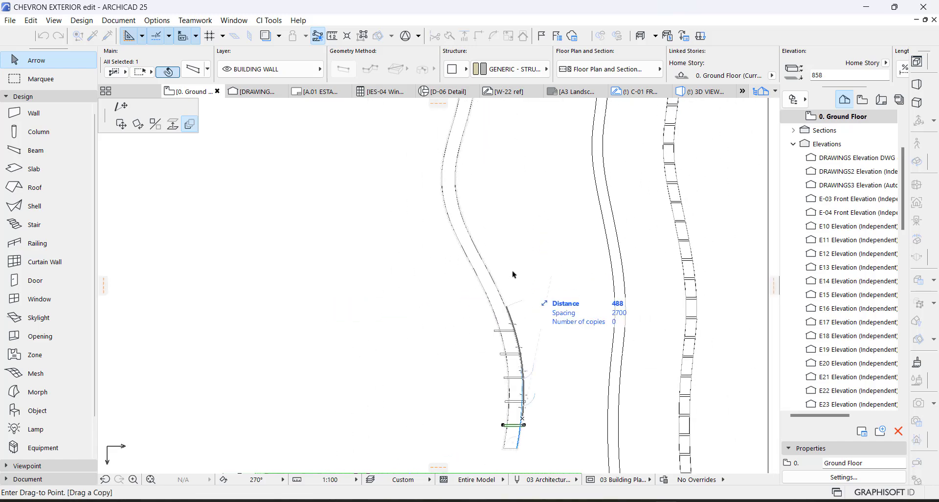
{"action": "scroll", "coordinate": [514, 270], "scroll_direction": "up", "scroll_amount": 3}
{"action": "middle_click_drag", "start_coordinate": [563, 163], "coordinate": [552, 206]}
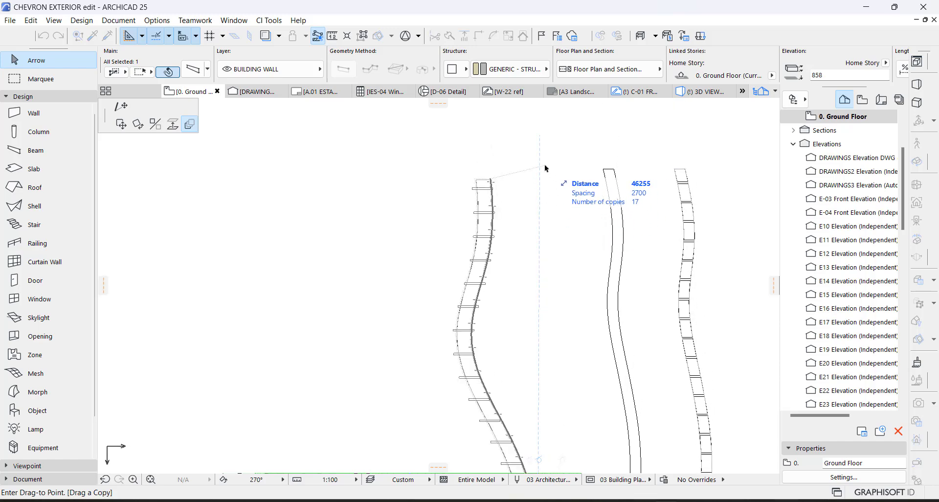
{"action": "left_click", "coordinate": [545, 168]}
Check how far the copied beams overhang the slab along its curve, and undo the multiplication.
{"action": "scroll", "coordinate": [461, 361], "scroll_direction": "up", "scroll_amount": 5}
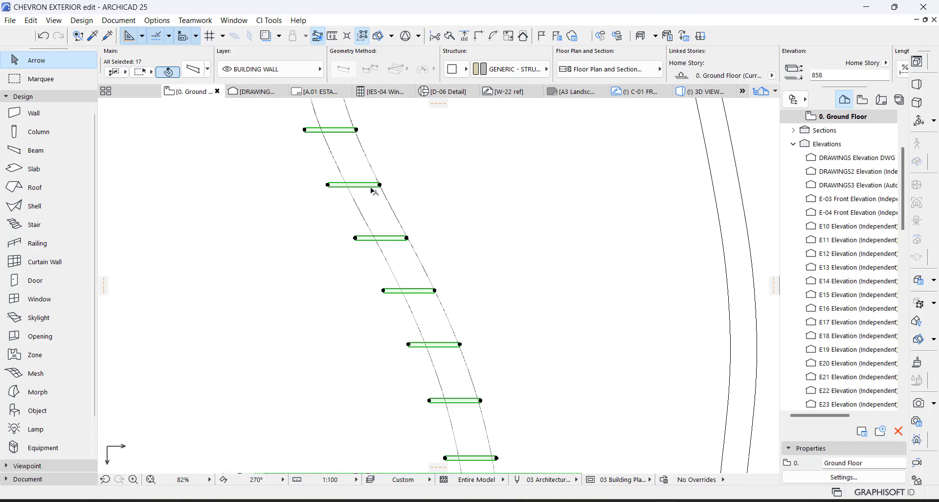
{"action": "middle_click_drag", "start_coordinate": [488, 449], "coordinate": [396, 329]}
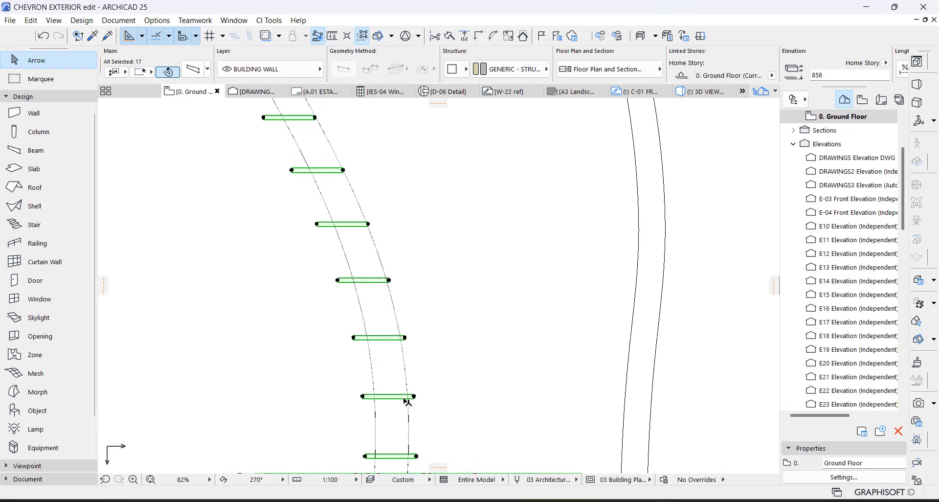
{"action": "middle_click_drag", "start_coordinate": [411, 430], "coordinate": [438, 369]}
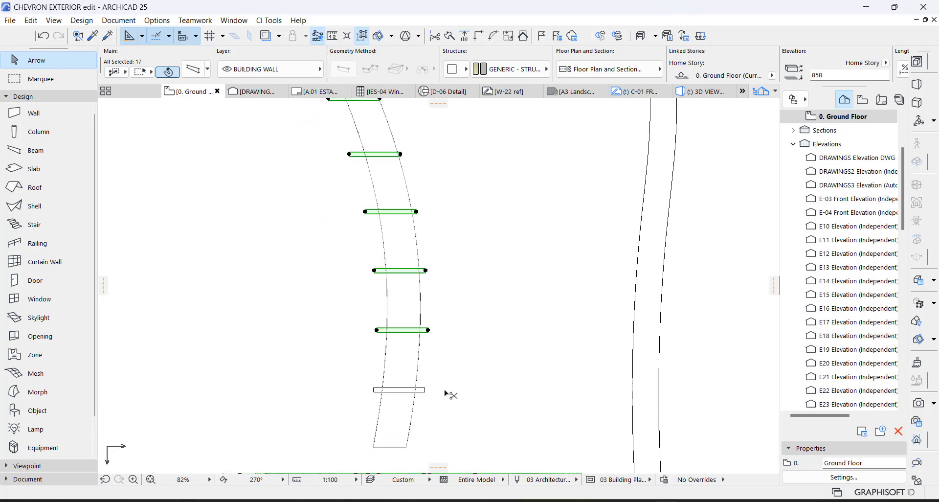
{"action": "key", "text": "ctrl+z"}
Stretch both ends of the beam horizontally outward so it extends well past both edges of the slab.
{"action": "scroll", "coordinate": [421, 382], "scroll_direction": "up", "scroll_amount": 4}
{"action": "left_click", "coordinate": [421, 376]}
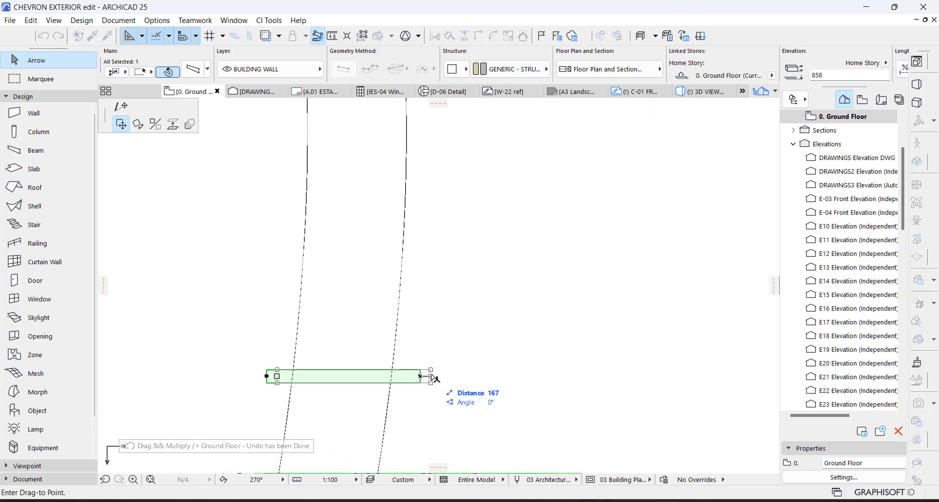
{"action": "left_click", "coordinate": [120, 105]}
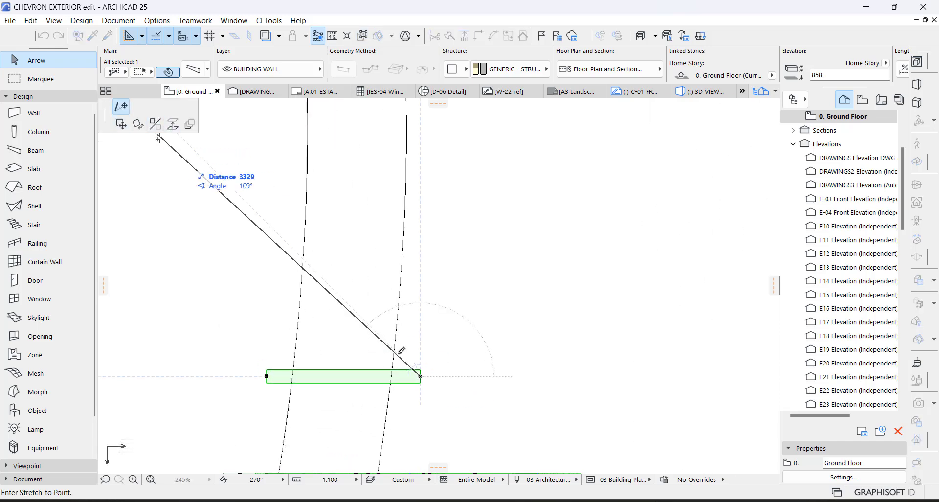
{"action": "left_click", "coordinate": [443, 376]}
{"action": "left_click", "coordinate": [266, 376]}
{"action": "left_click", "coordinate": [217, 377]}
{"action": "left_click", "coordinate": [443, 376]}
{"action": "left_click", "coordinate": [455, 376]}
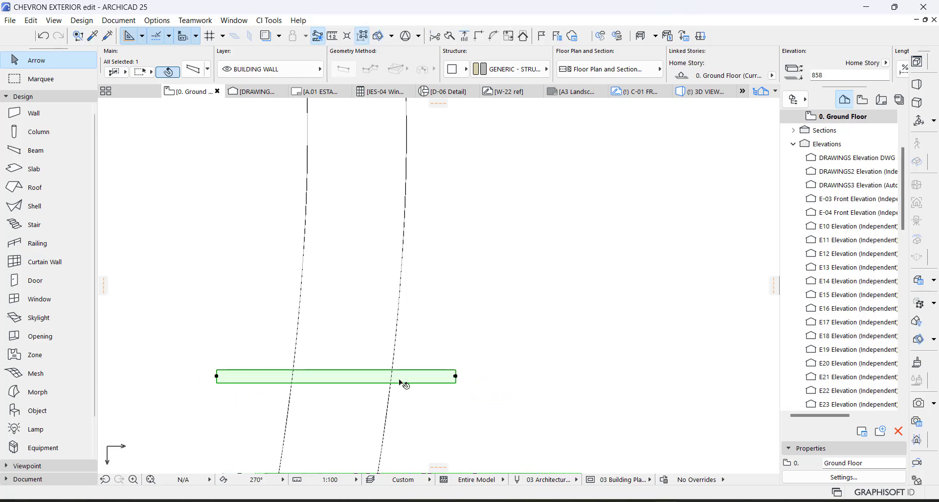
Multiply the lengthened beam with Spread at 2700 spacing along the slab's right curved edge, up to the slab's upper end.
{"action": "left_click", "coordinate": [456, 376]}
{"action": "left_click", "coordinate": [190, 125]}
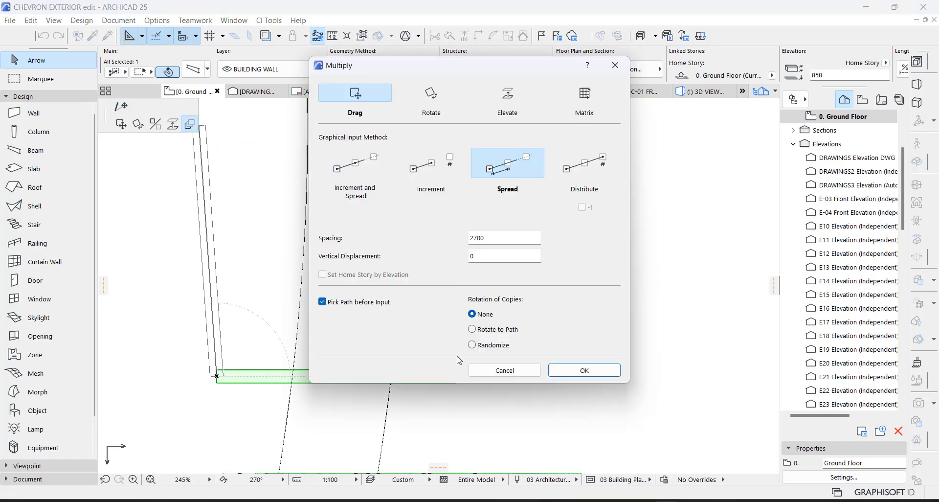
{"action": "left_click", "coordinate": [587, 370]}
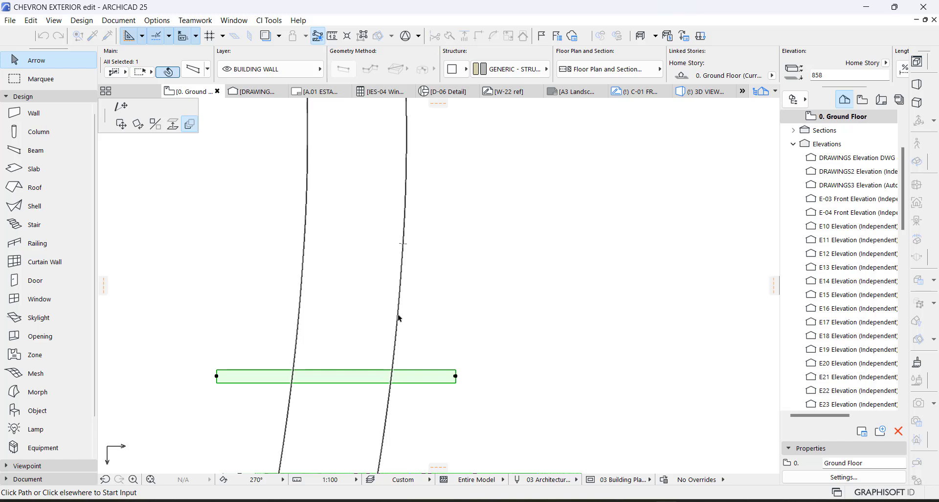
{"action": "left_click", "coordinate": [399, 318]}
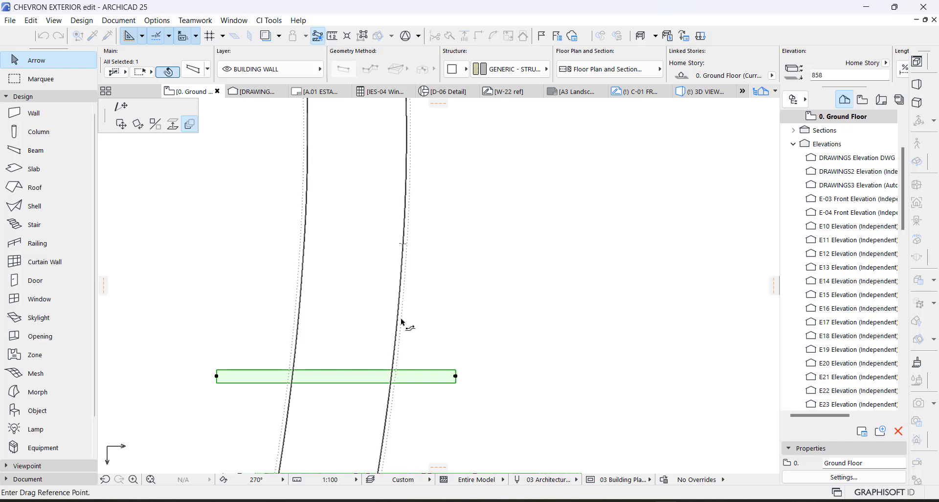
{"action": "left_click", "coordinate": [440, 338]}
{"action": "scroll", "coordinate": [440, 342], "scroll_direction": "down", "scroll_amount": 6}
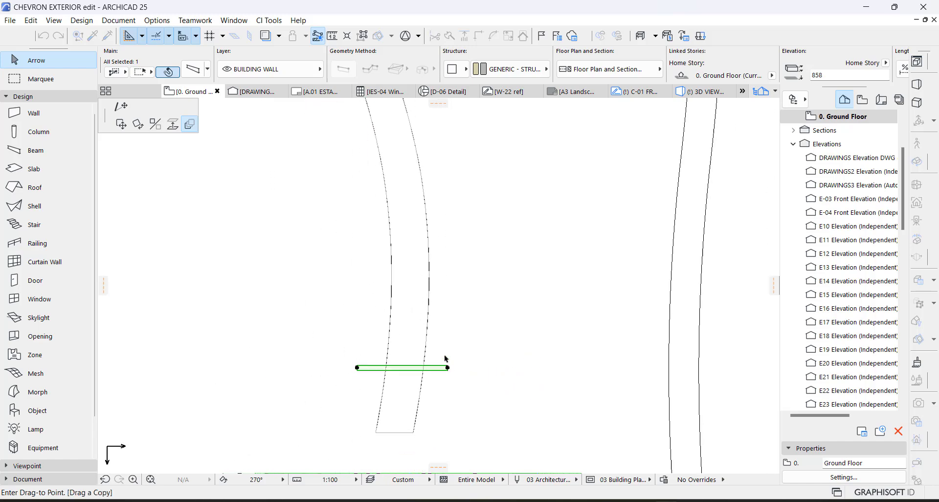
{"action": "middle_click_drag", "start_coordinate": [426, 259], "coordinate": [435, 351]}
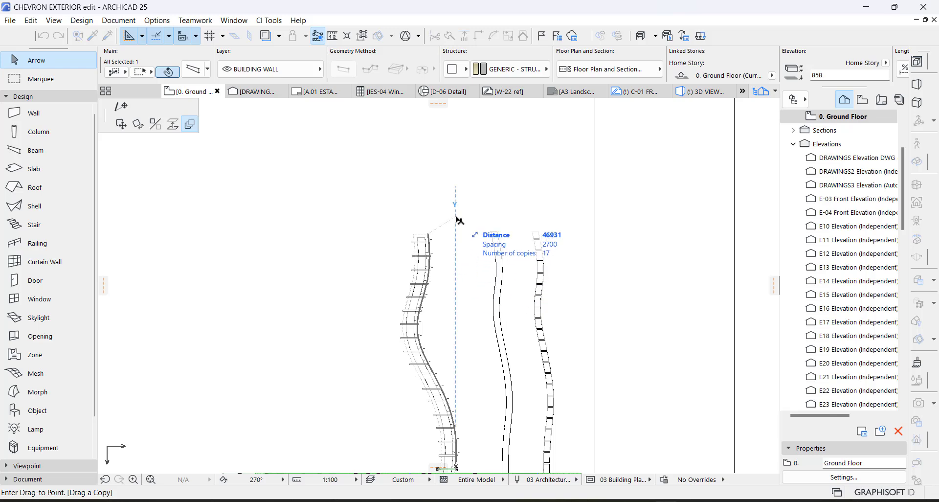
{"action": "scroll", "coordinate": [460, 230], "scroll_direction": "up", "scroll_amount": 4}
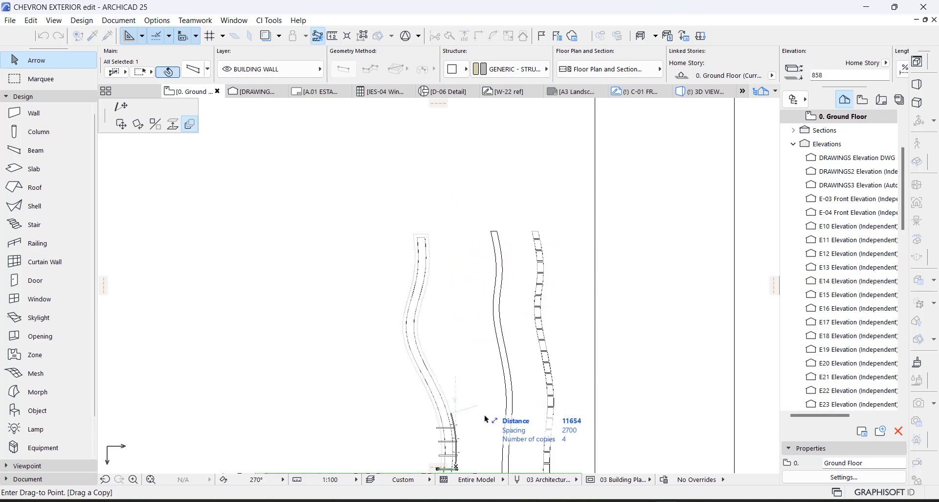
{"action": "left_click", "coordinate": [460, 241]}
{"action": "scroll", "coordinate": [412, 336], "scroll_direction": "down", "scroll_amount": 3}
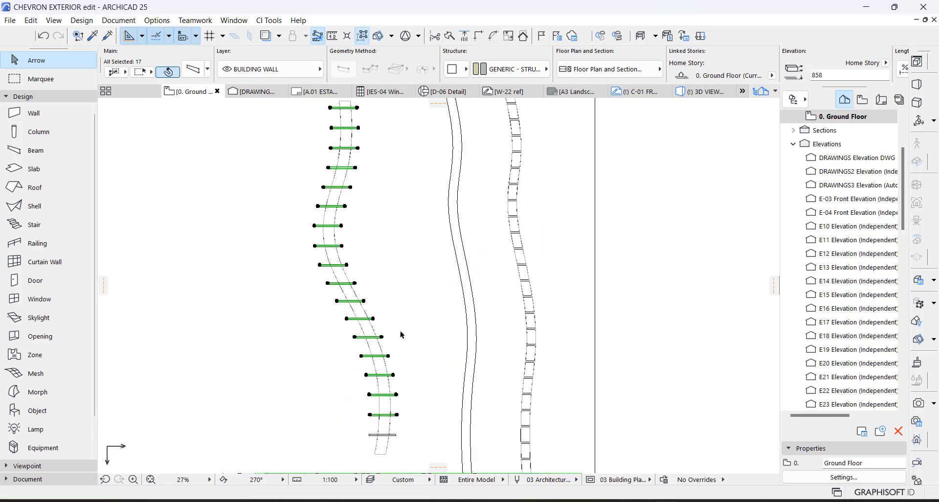
Add the original beam at the slab's lower end to the selected copies, group all the beams and clear the selection.
{"action": "middle_click_drag", "start_coordinate": [390, 424], "coordinate": [411, 396]}
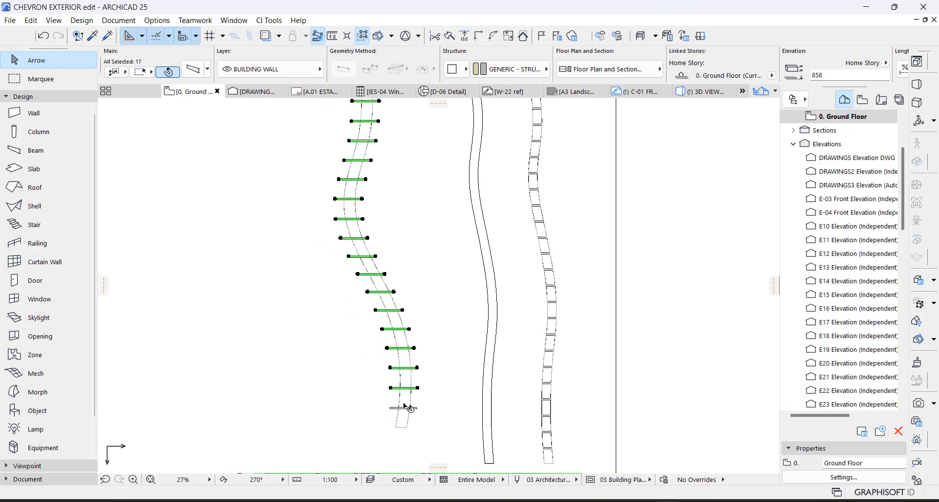
{"action": "scroll", "coordinate": [419, 409], "scroll_direction": "up", "scroll_amount": 5}
{"action": "left_click", "coordinate": [419, 407], "text": "shift"}
{"action": "scroll", "coordinate": [420, 410], "scroll_direction": "down", "scroll_amount": 6}
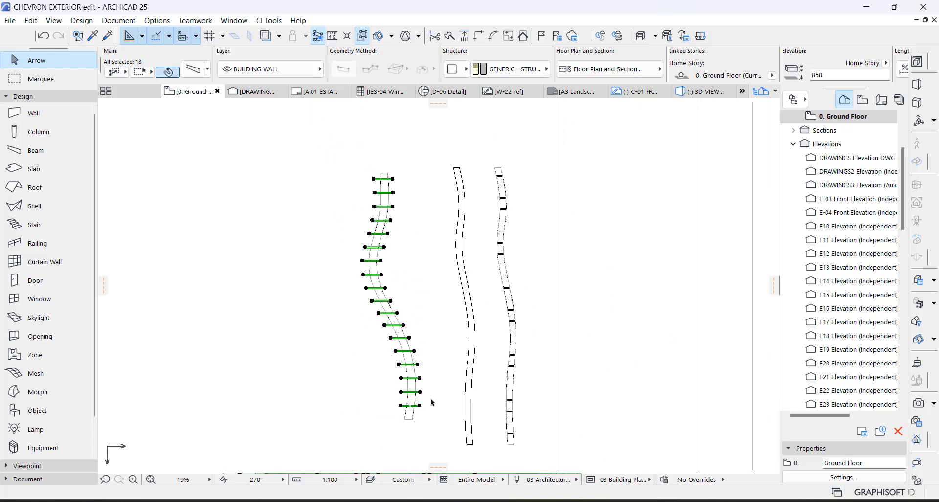
{"action": "key", "text": "ctrl+g"}
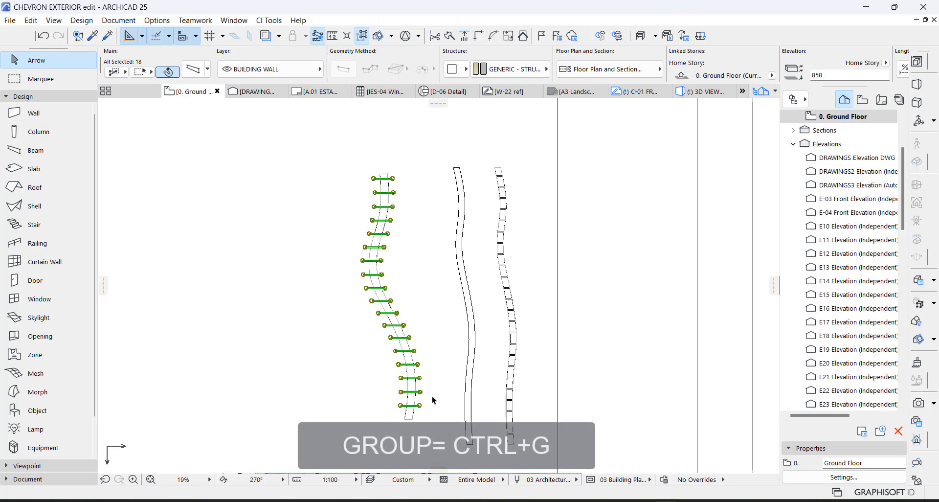
{"action": "left_click", "coordinate": [433, 399]}
{"action": "scroll", "coordinate": [433, 399], "scroll_direction": "up", "scroll_amount": 7}
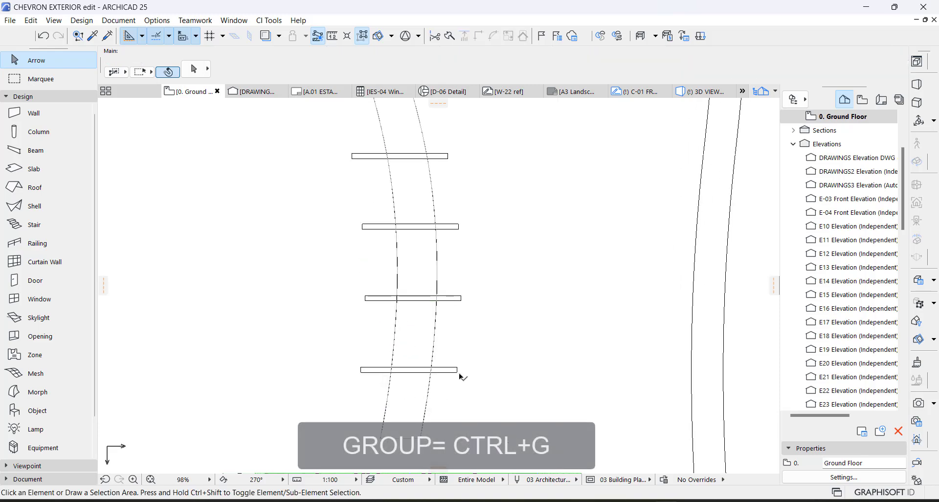
{"action": "scroll", "coordinate": [455, 360], "scroll_direction": "down", "scroll_amount": 8}
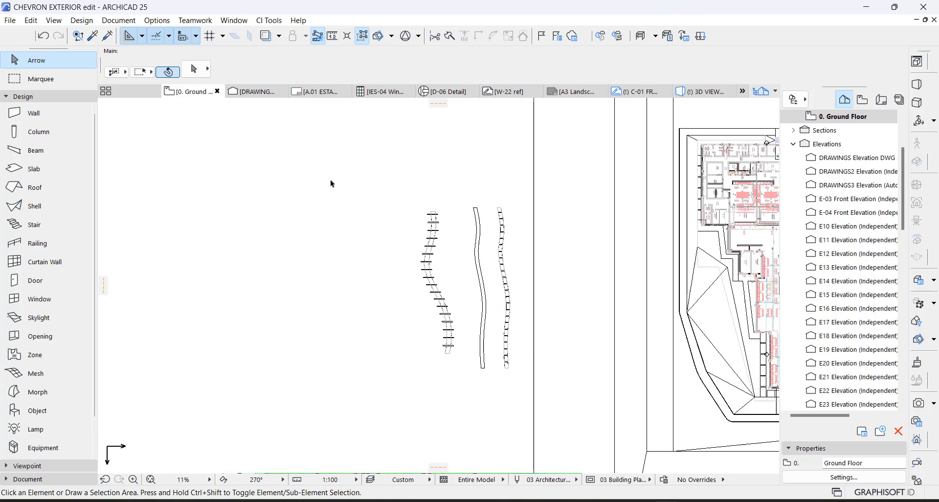
{"action": "left_click", "coordinate": [54, 82]}
{"action": "left_click", "coordinate": [458, 192]}
{"action": "left_click", "coordinate": [394, 371]}
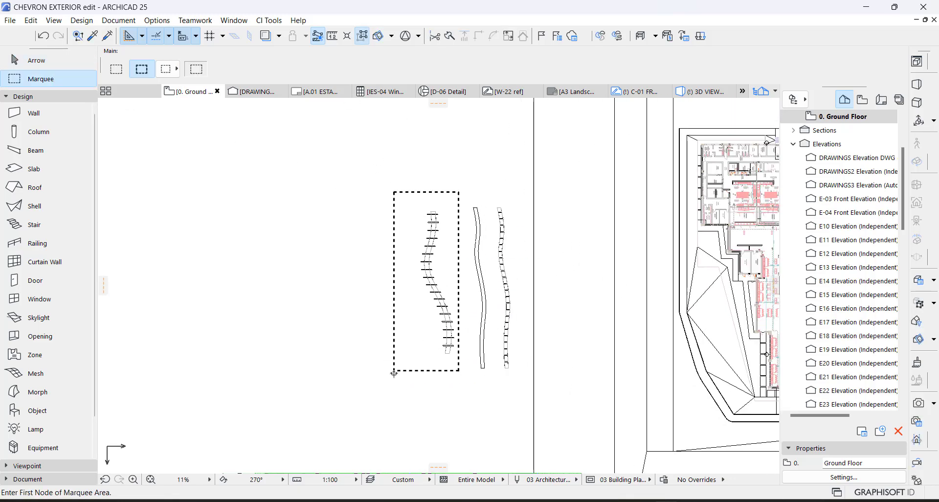
{"action": "key", "text": "Escape"}
{"action": "key", "text": "Escape"}
Drag a copy of the curved slab, without its beams, into the empty area to the left of the original.
{"action": "scroll", "coordinate": [453, 349], "scroll_direction": "up", "scroll_amount": 9}
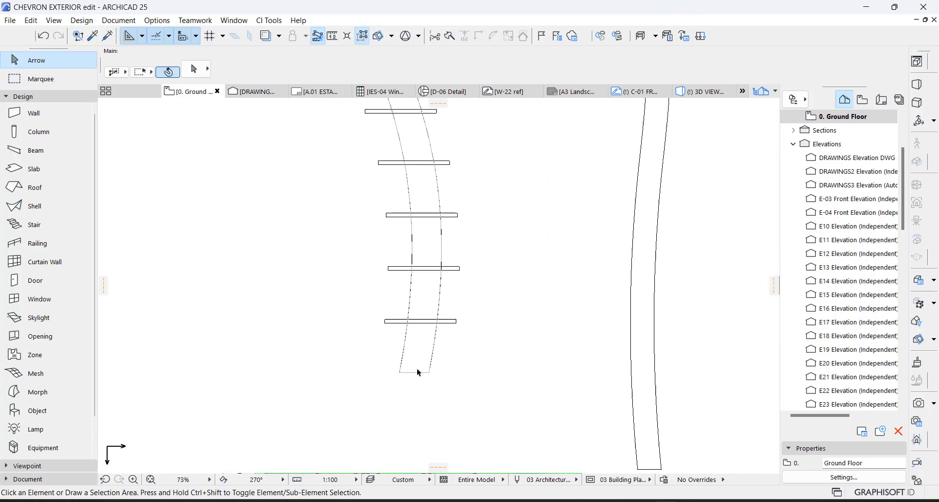
{"action": "left_click", "coordinate": [424, 356]}
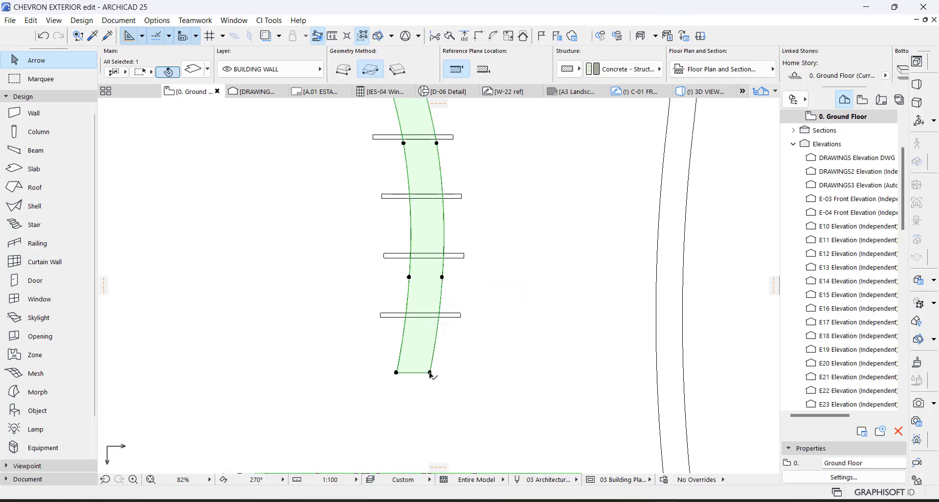
{"action": "key", "text": "ctrl+shift+d"}
{"action": "left_click", "coordinate": [429, 372]}
{"action": "scroll", "coordinate": [396, 371], "scroll_direction": "down", "scroll_amount": 1}
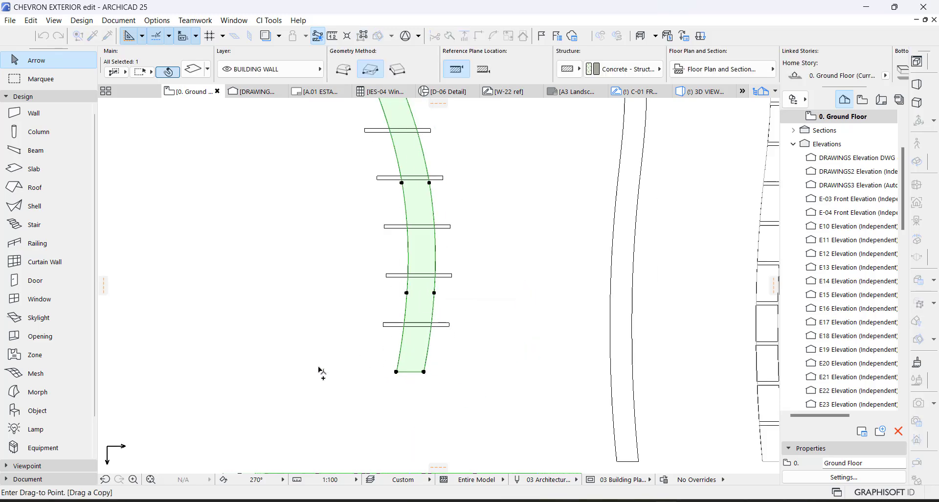
{"action": "middle_click_drag", "start_coordinate": [243, 369], "coordinate": [241, 390]}
{"action": "left_click", "coordinate": [261, 390]}
{"action": "key", "text": "Escape"}
Select the original curved slab together with its edge splines and all the beams crossing it.
{"action": "left_click", "coordinate": [410, 377]}
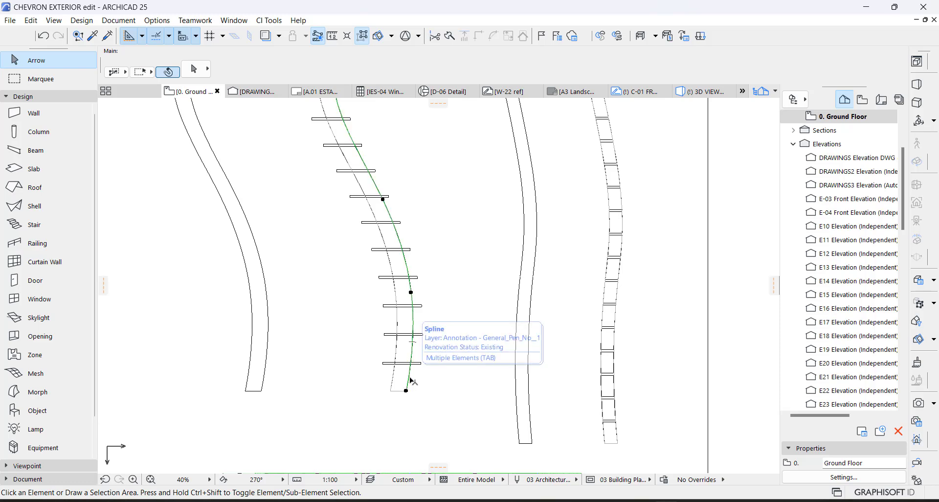
{"action": "scroll", "coordinate": [399, 389], "scroll_direction": "down", "scroll_amount": 3}
{"action": "left_click_drag", "start_coordinate": [412, 137], "coordinate": [341, 433]}
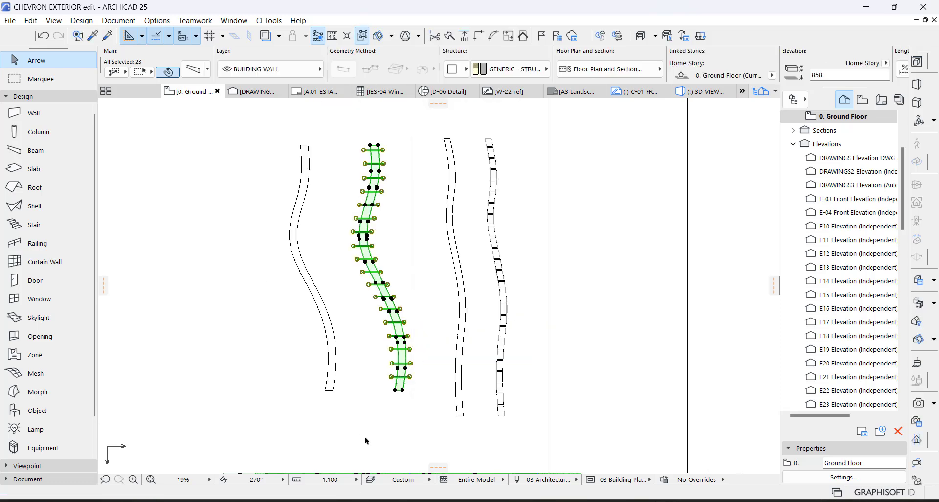
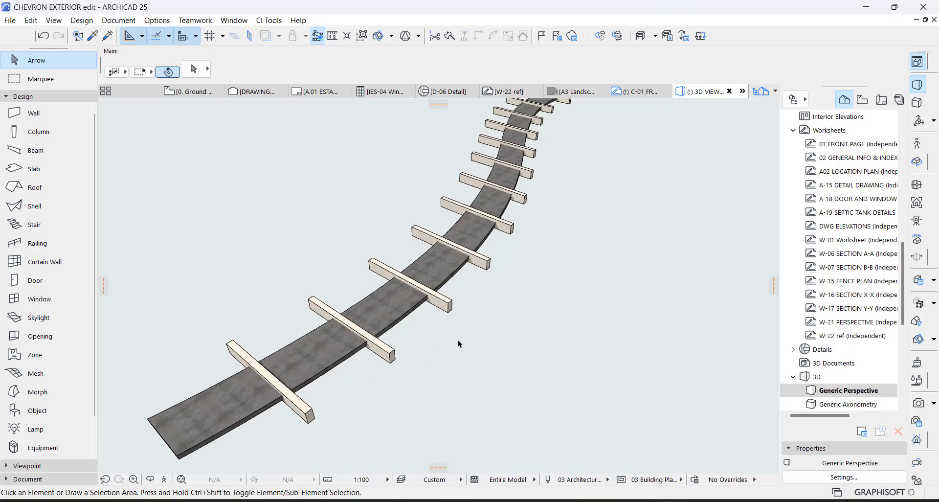
Select the curved walkway slab and set it as the target in Solid Element Operations.
{"action": "left_click", "coordinate": [326, 355]}
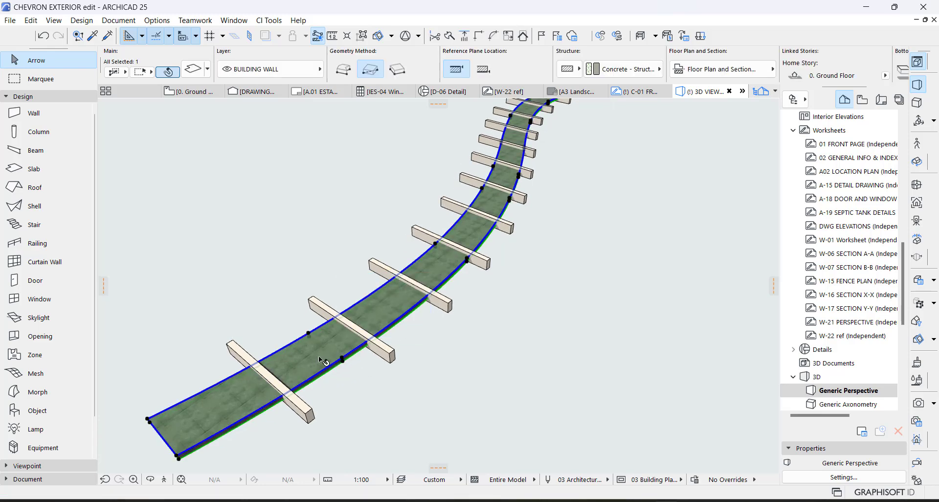
{"action": "right_click", "coordinate": [499, 316]}
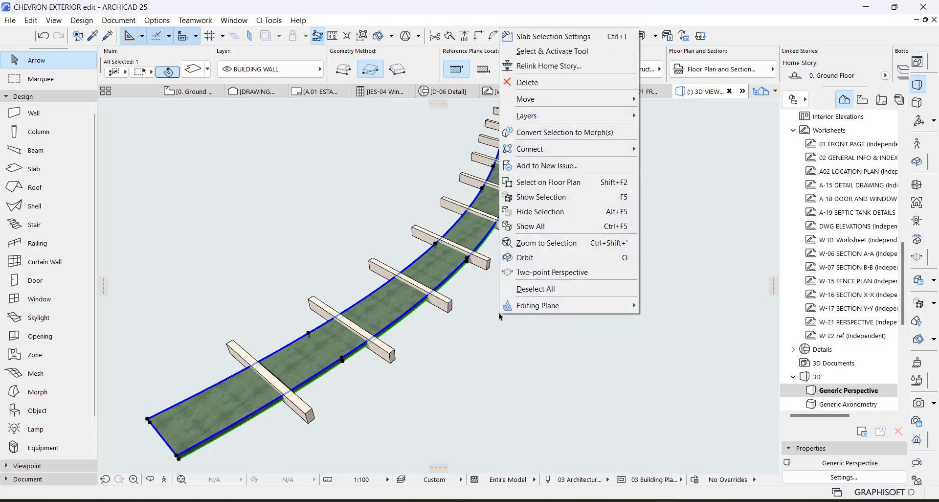
{"action": "mouse_move", "coordinate": [501, 313]}
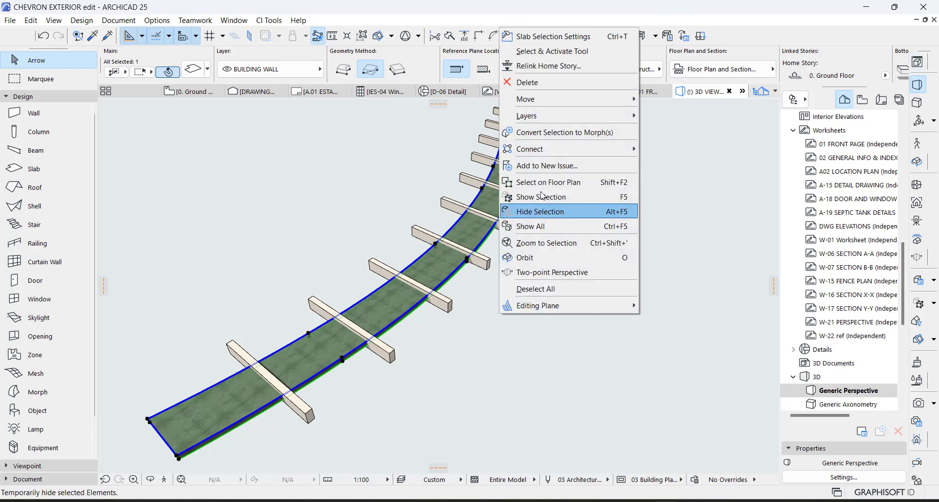
{"action": "mouse_move", "coordinate": [561, 147]}
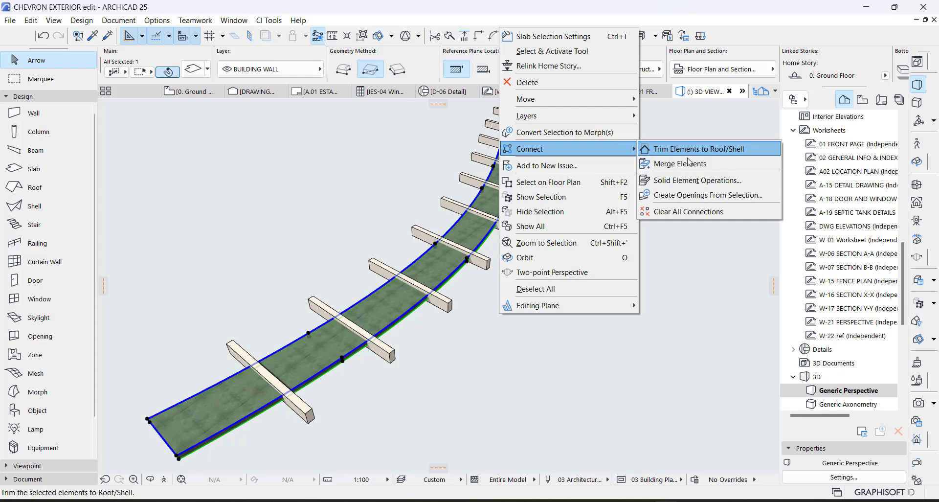
{"action": "left_click", "coordinate": [683, 185]}
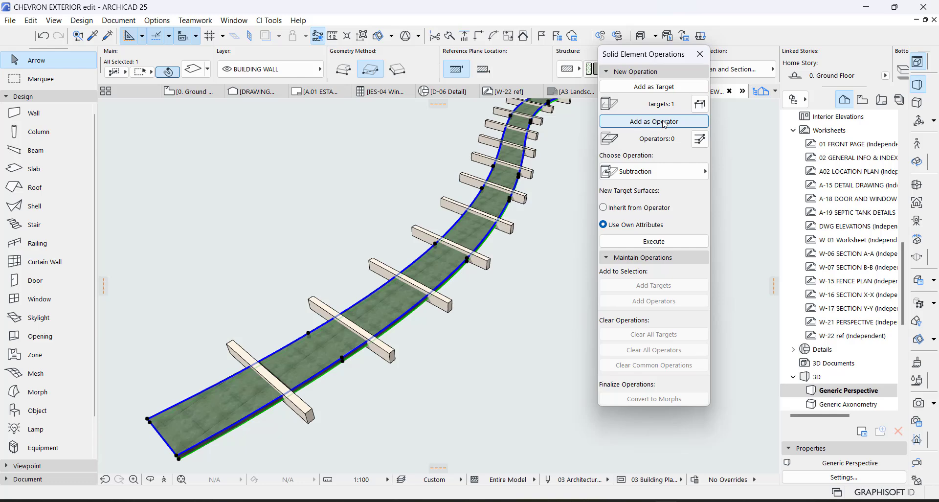
Subtract the grouped beams as operators from the slab, using own attributes for the new surfaces, and clear the selection.
{"action": "left_click", "coordinate": [309, 417]}
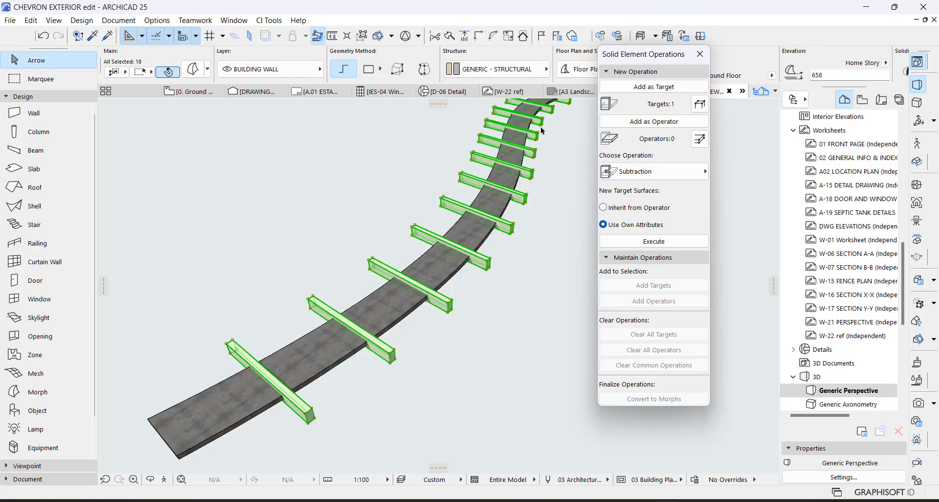
{"action": "left_click", "coordinate": [652, 123]}
{"action": "left_click", "coordinate": [649, 174]}
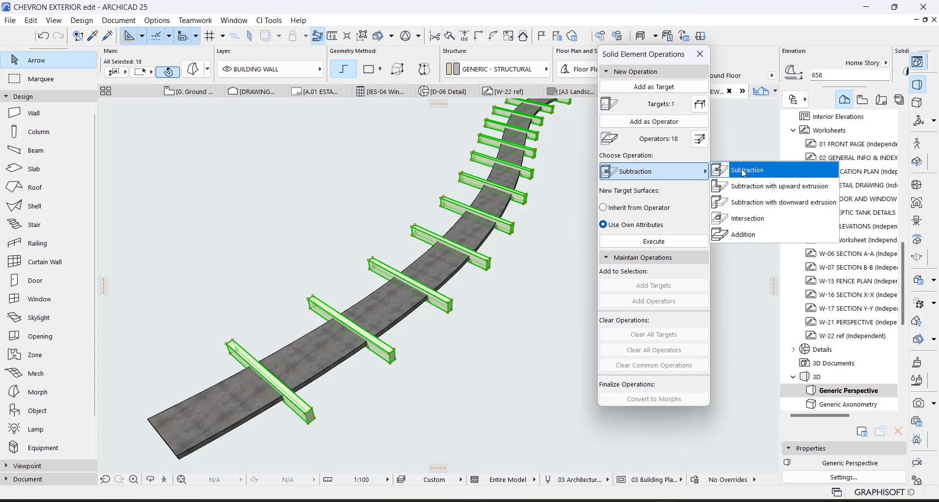
{"action": "left_click", "coordinate": [744, 173]}
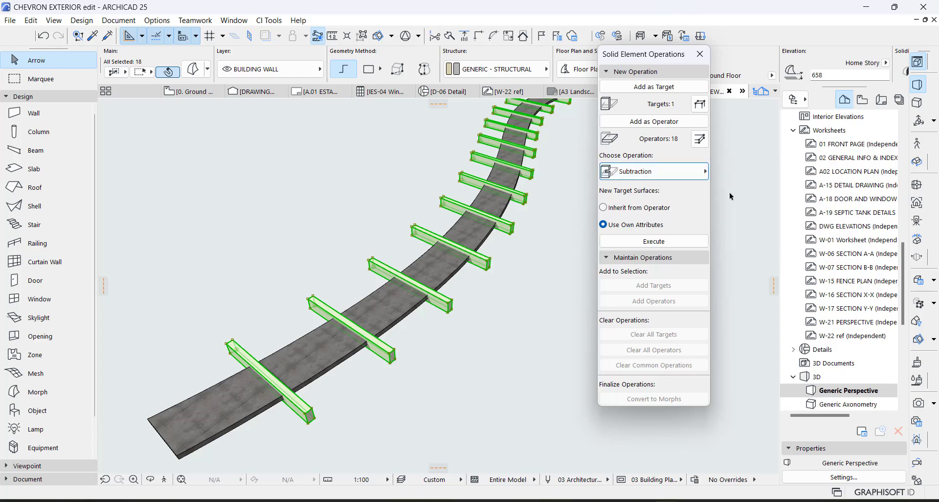
{"action": "left_click", "coordinate": [652, 242]}
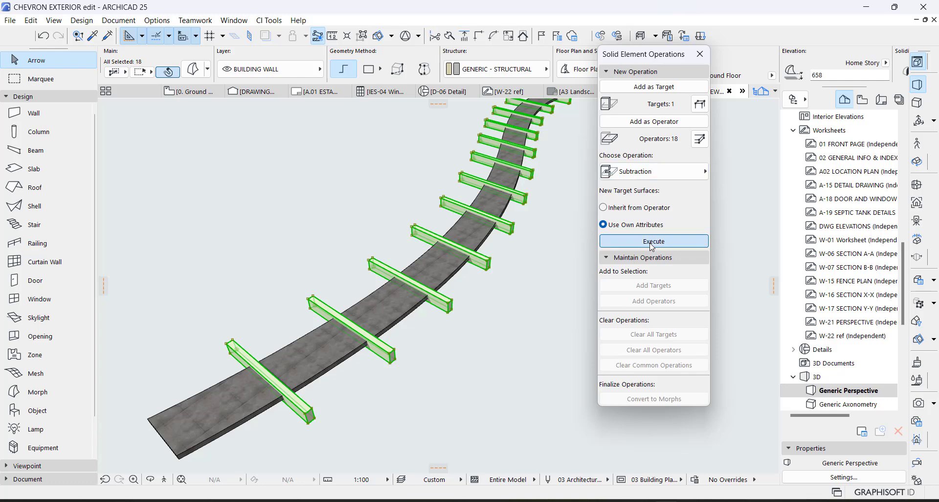
{"action": "left_click", "coordinate": [462, 390]}
{"action": "scroll", "coordinate": [446, 305], "scroll_direction": "up", "scroll_amount": 3}
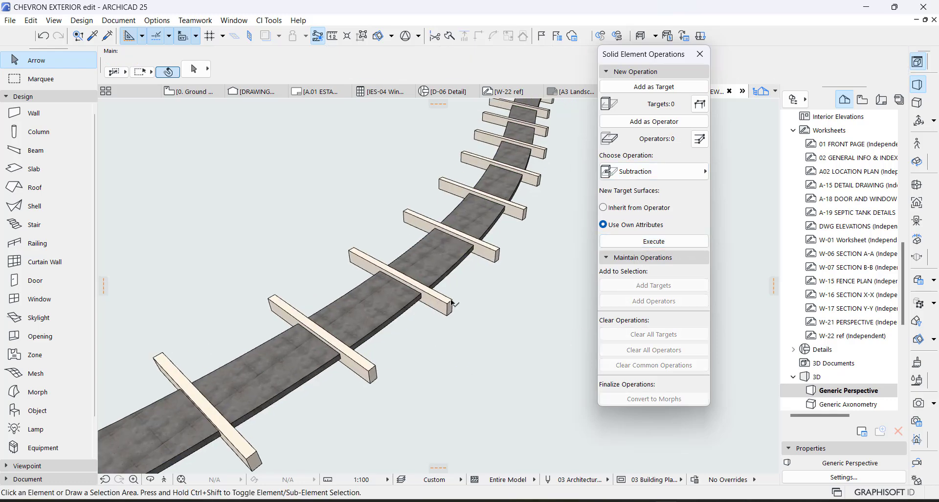
{"action": "left_click", "coordinate": [448, 305]}
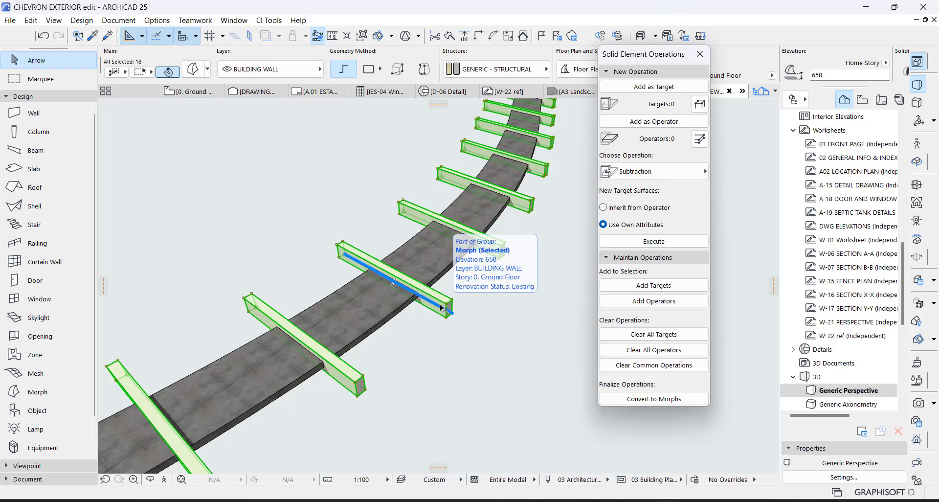
{"action": "left_click", "coordinate": [270, 74]}
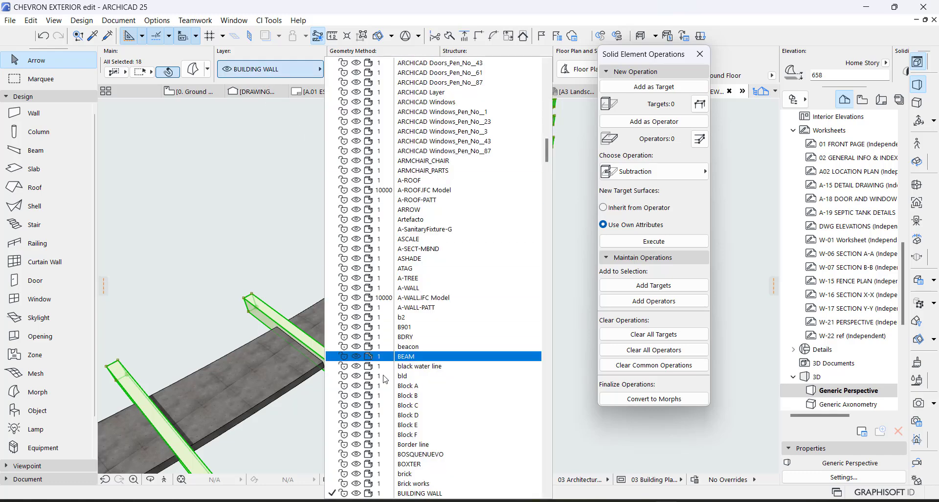
{"action": "left_click", "coordinate": [218, 210]}
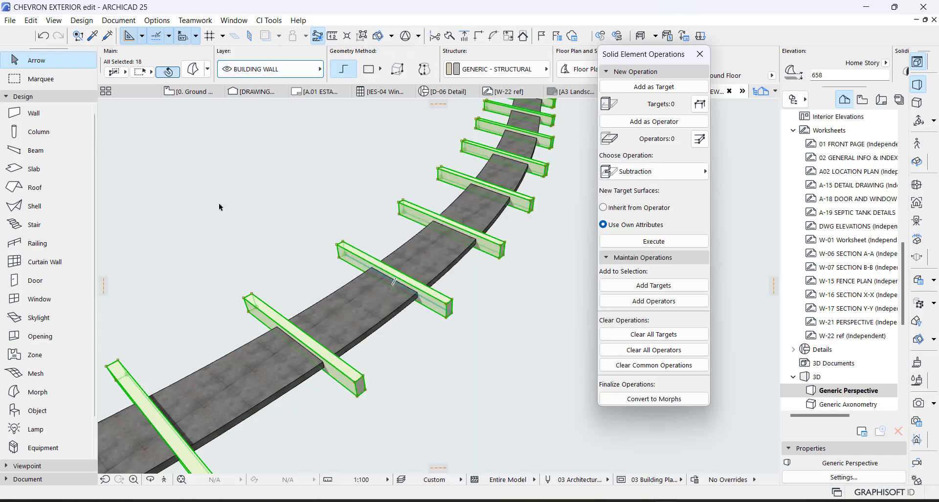
Set the existing OPERATOR layer to hidden in the model view layer settings and apply them.
{"action": "left_click", "coordinate": [118, 20]}
{"action": "mouse_move", "coordinate": [143, 51]}
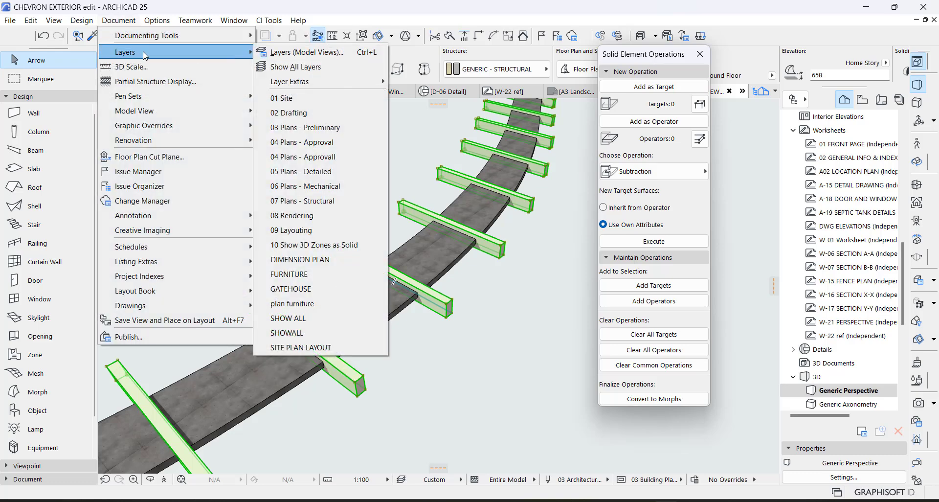
{"action": "left_click", "coordinate": [309, 53]}
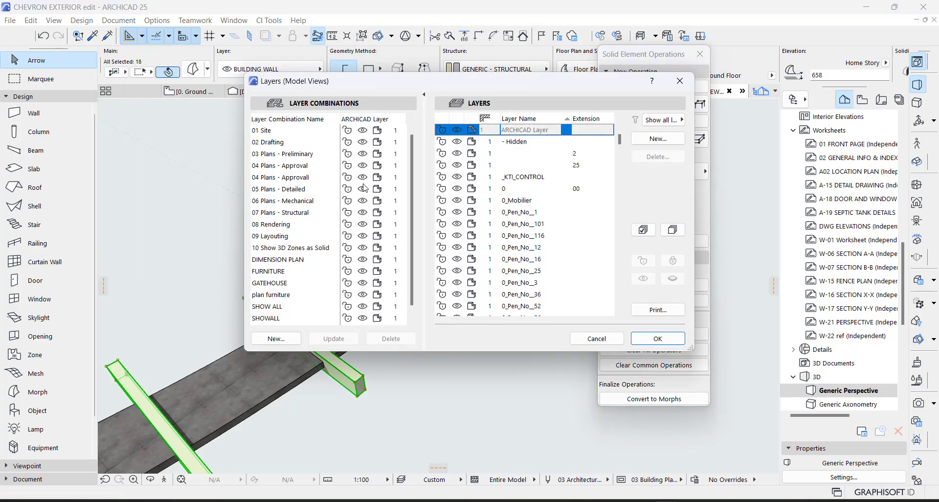
{"action": "left_click", "coordinate": [658, 139]}
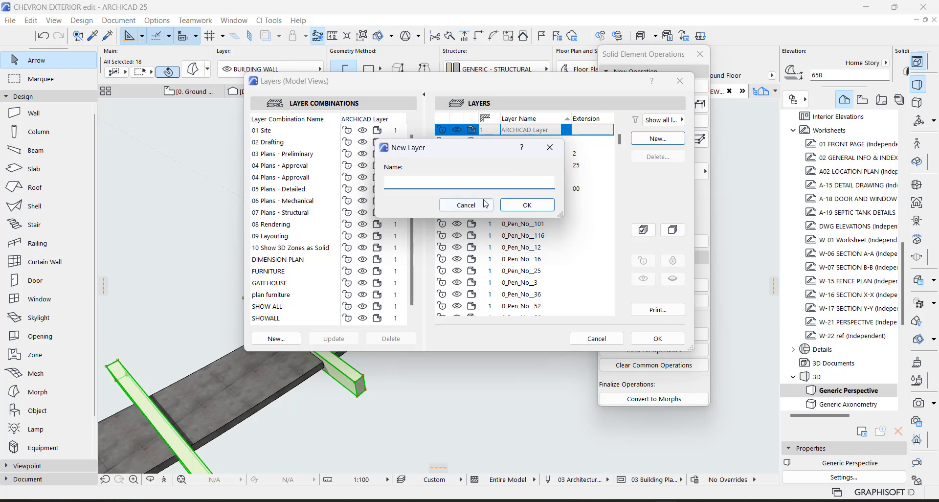
{"action": "left_click", "coordinate": [465, 204]}
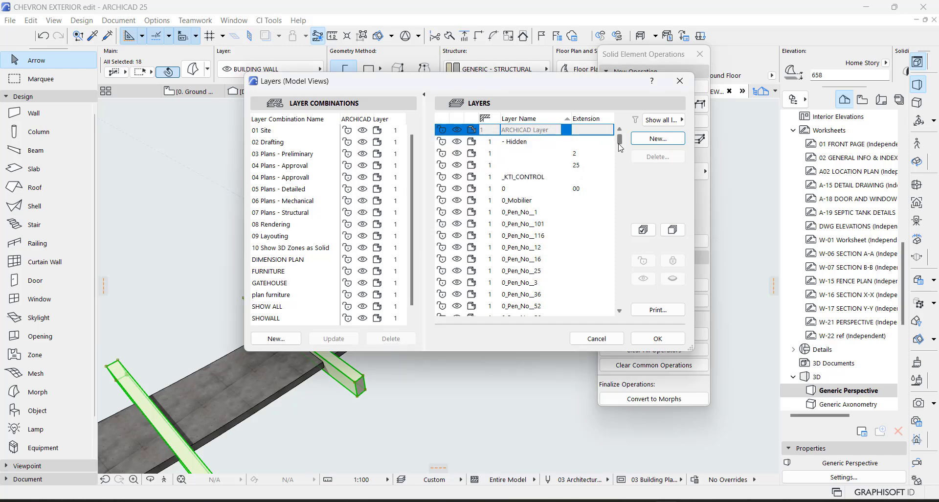
{"action": "left_click_drag", "start_coordinate": [620, 142], "coordinate": [619, 239]}
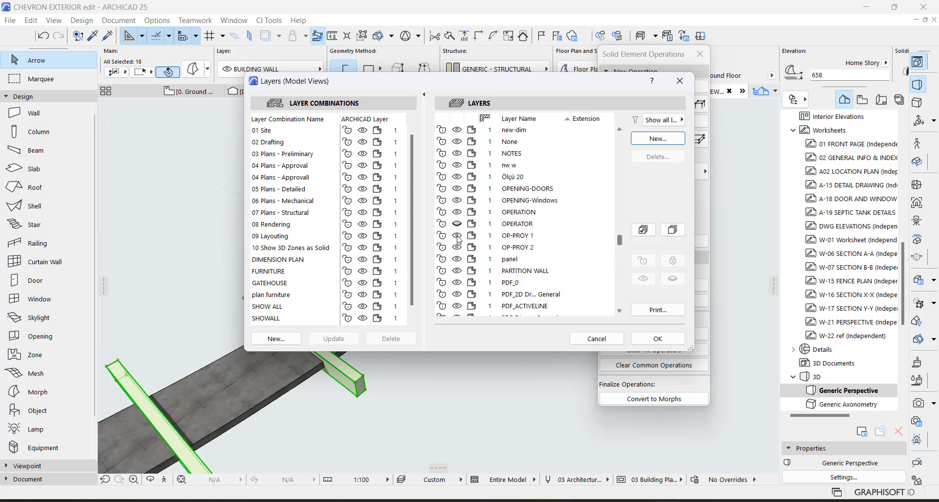
{"action": "left_click", "coordinate": [457, 224]}
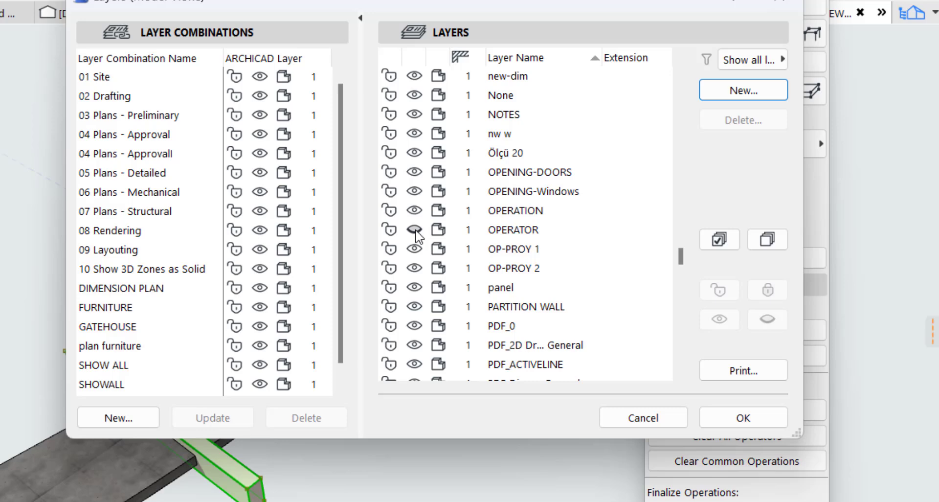
{"action": "left_click", "coordinate": [415, 231]}
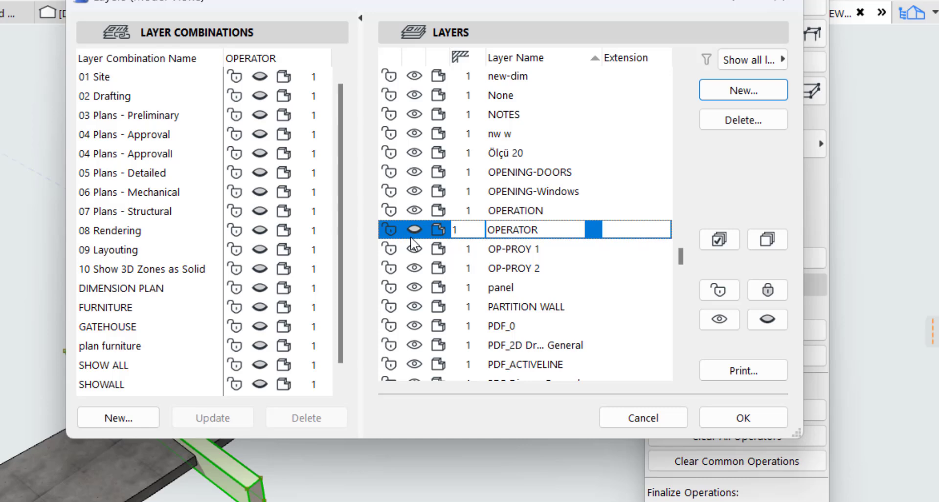
{"action": "left_click", "coordinate": [737, 420]}
Select all the grouped beams and move them to the hidden OPERATOR layer.
{"action": "left_click", "coordinate": [387, 450]}
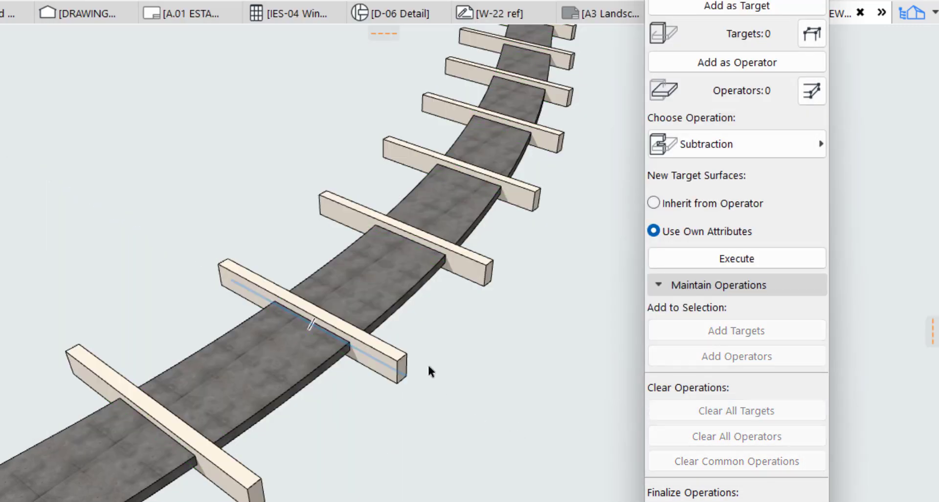
{"action": "key", "text": "ctrl+a"}
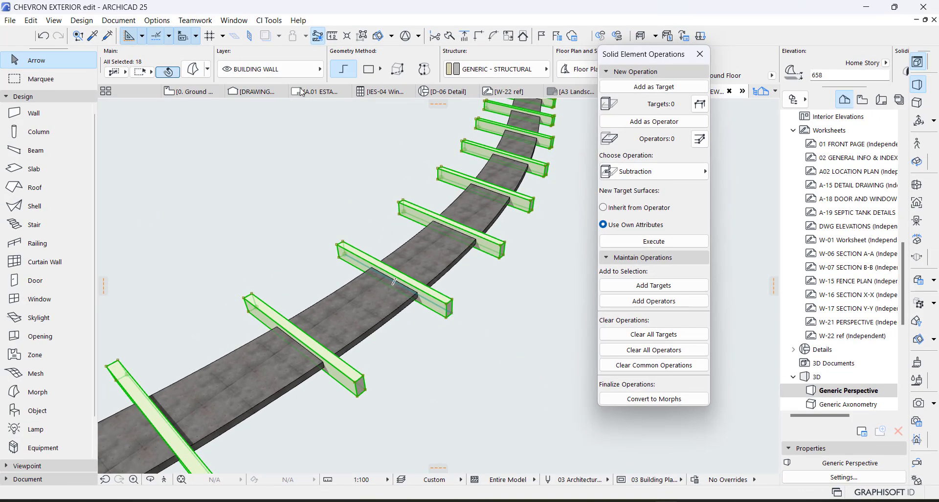
{"action": "left_click", "coordinate": [274, 69]}
{"action": "scroll", "coordinate": [440, 294], "scroll_direction": "down", "scroll_amount": 5}
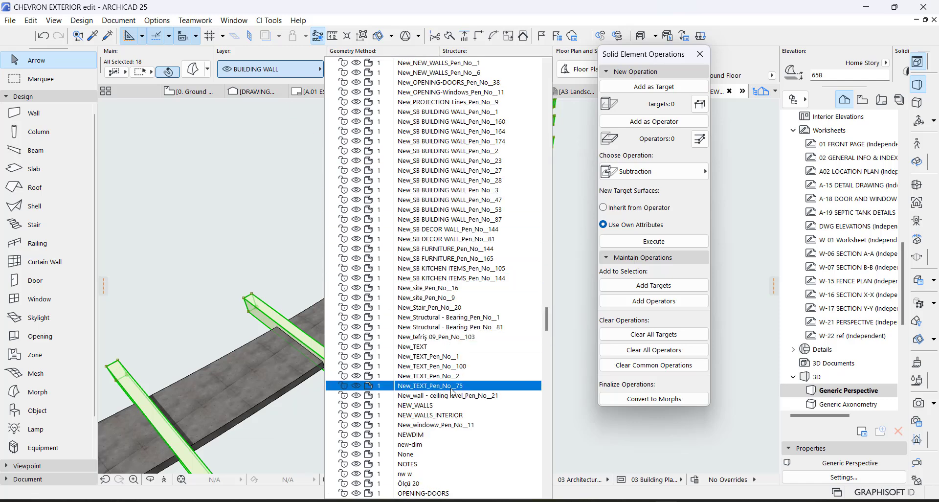
{"action": "scroll", "coordinate": [448, 398], "scroll_direction": "down", "scroll_amount": 4}
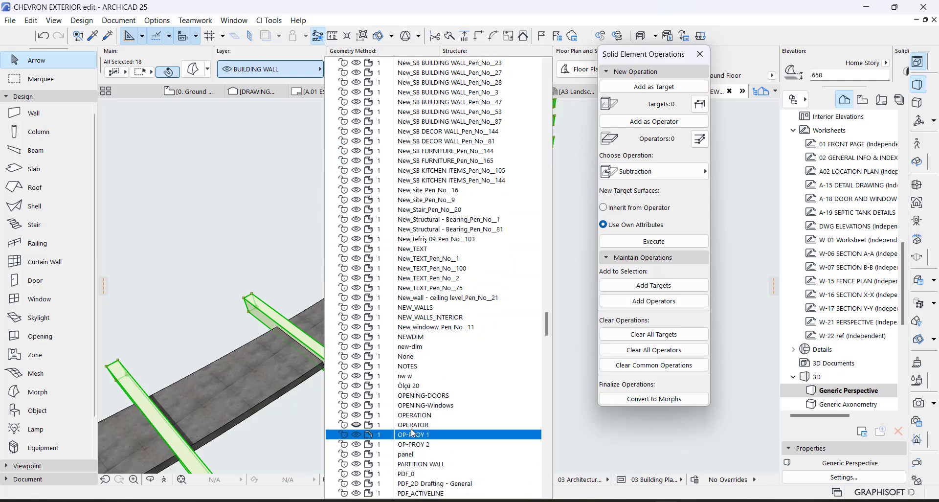
{"action": "left_click", "coordinate": [412, 434]}
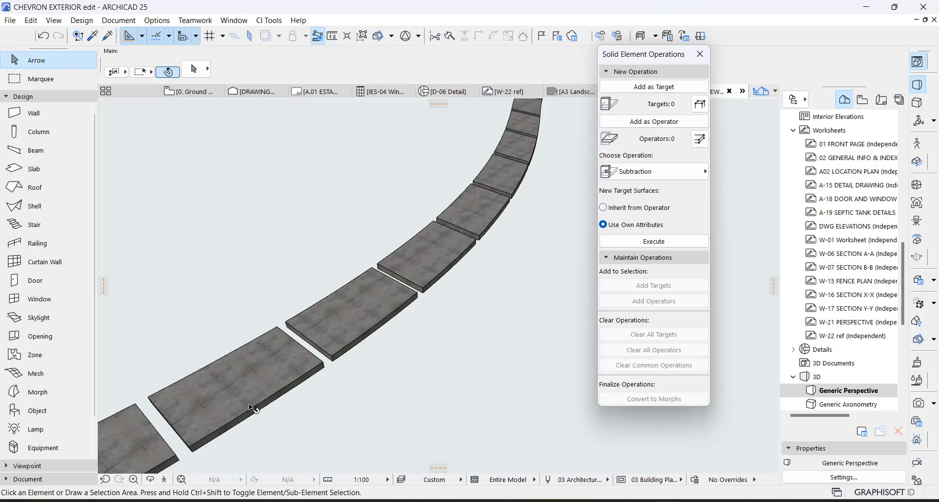
Examine the gaps between the walkway segments from above and along the slab's full curved length.
{"action": "middle_click_drag", "start_coordinate": [280, 351], "coordinate": [302, 371], "text": "shift"}
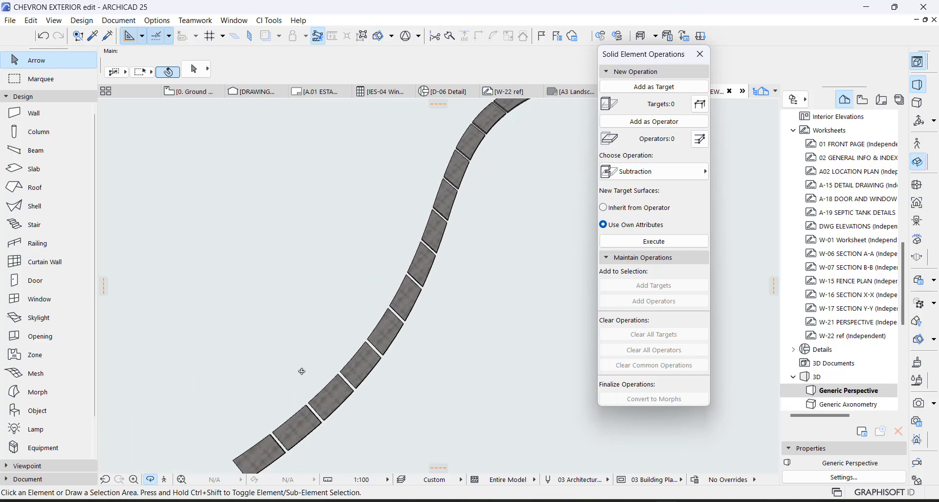
{"action": "scroll", "coordinate": [370, 303], "scroll_direction": "down", "scroll_amount": 2}
{"action": "middle_click_drag", "start_coordinate": [369, 304], "coordinate": [336, 333]}
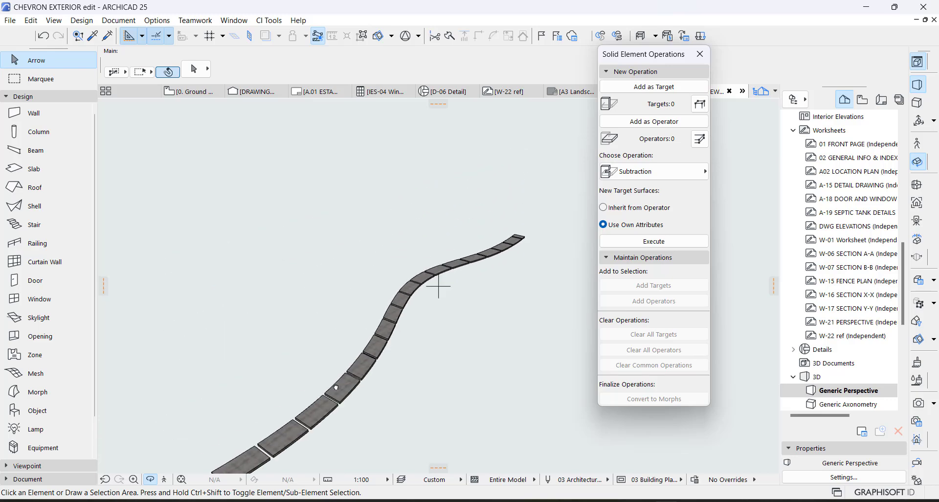
{"action": "middle_click_drag", "start_coordinate": [336, 387], "coordinate": [336, 338], "text": "shift"}
{"action": "scroll", "coordinate": [335, 337], "scroll_direction": "up", "scroll_amount": 2}
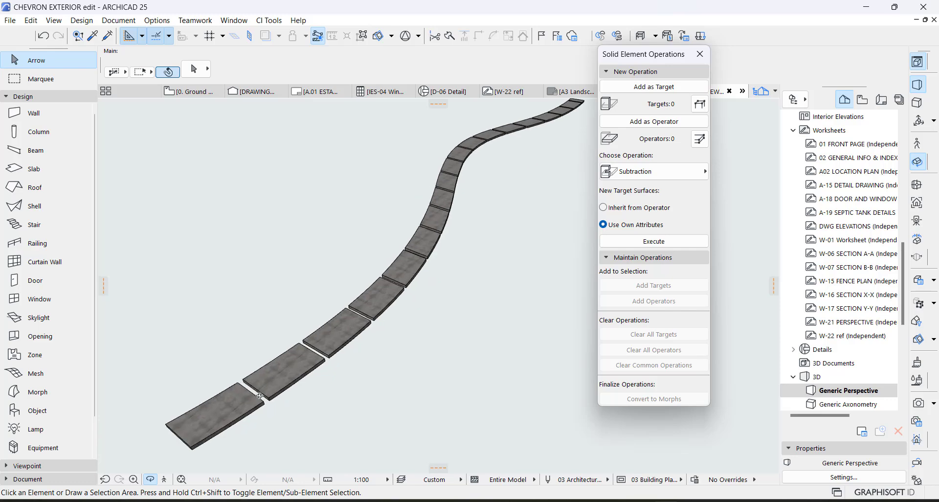
{"action": "key", "text": "Escape"}
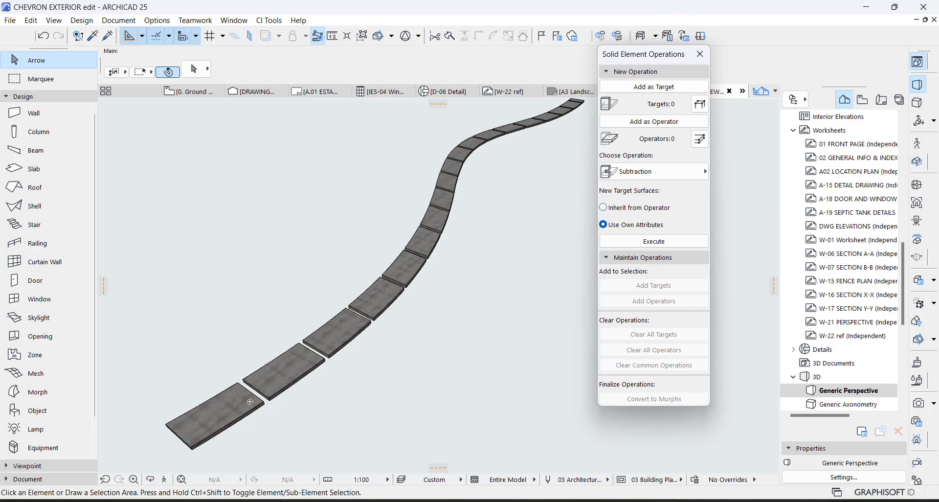
Select the segmented slab and drag it sideways by its width, from one corner of its lower end to the other.
{"action": "left_click", "coordinate": [277, 392]}
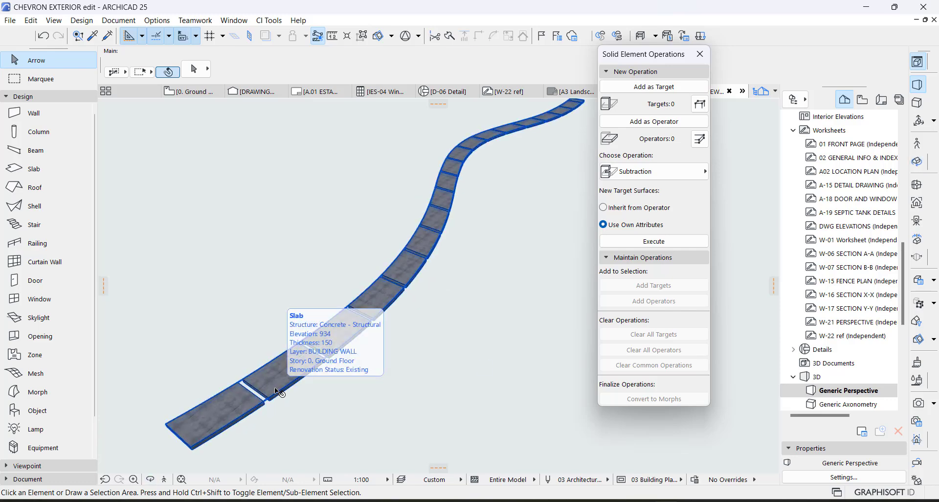
{"action": "left_click", "coordinate": [275, 389]}
{"action": "scroll", "coordinate": [249, 381], "scroll_direction": "up", "scroll_amount": 2}
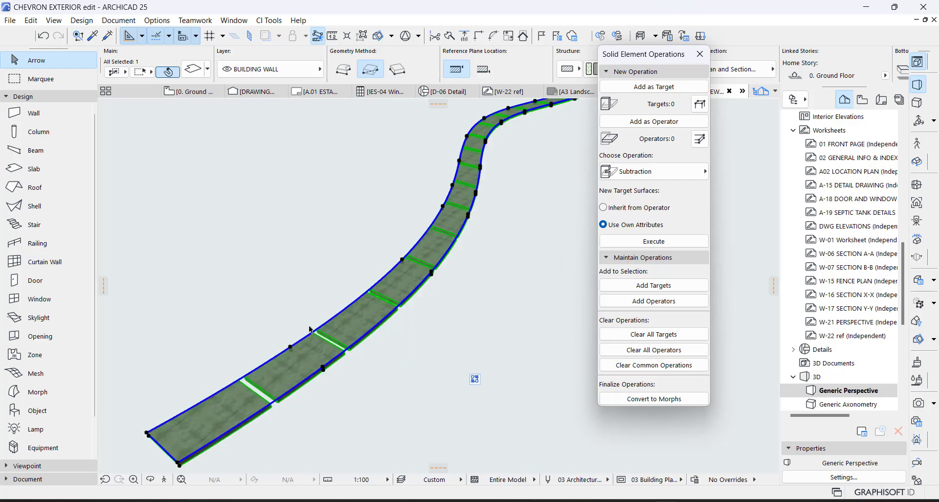
{"action": "key", "text": "ctrl+d"}
{"action": "left_click", "coordinate": [178, 462]}
{"action": "left_click_drag", "start_coordinate": [155, 443], "coordinate": [148, 436]}
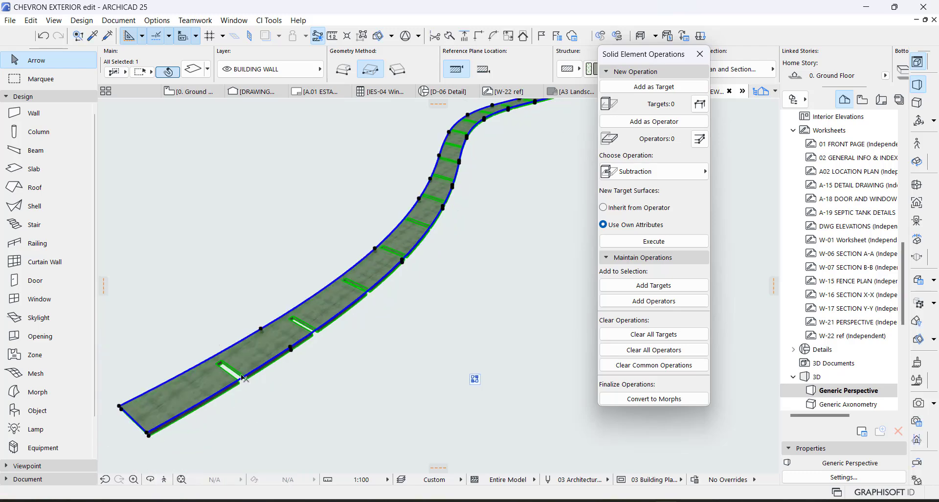
Drag the slab sideways by its width once more and undo that second drag.
{"action": "left_click_drag", "start_coordinate": [168, 419], "coordinate": [119, 408]}
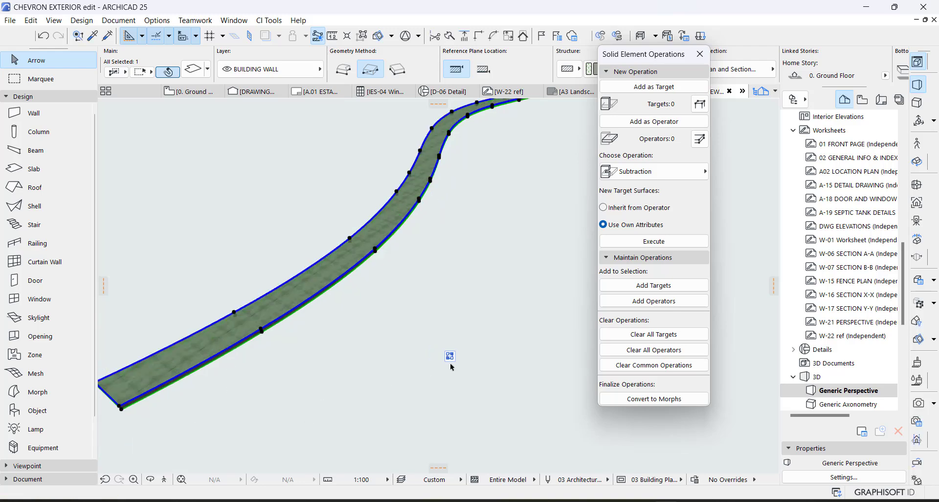
{"action": "key", "text": "ctrl+z"}
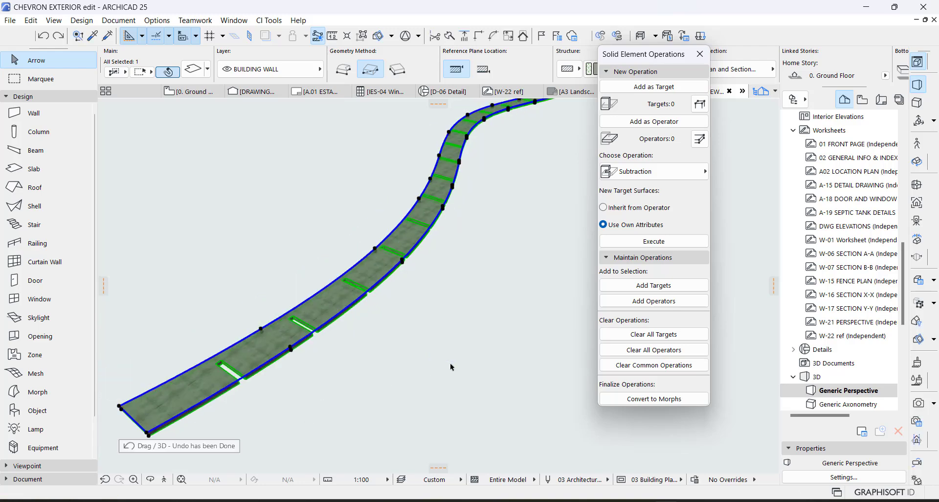
Undo the remaining sideways drag of the segmented slab and clear the selection.
{"action": "key", "text": "ctrl+z"}
{"action": "left_click", "coordinate": [453, 359]}
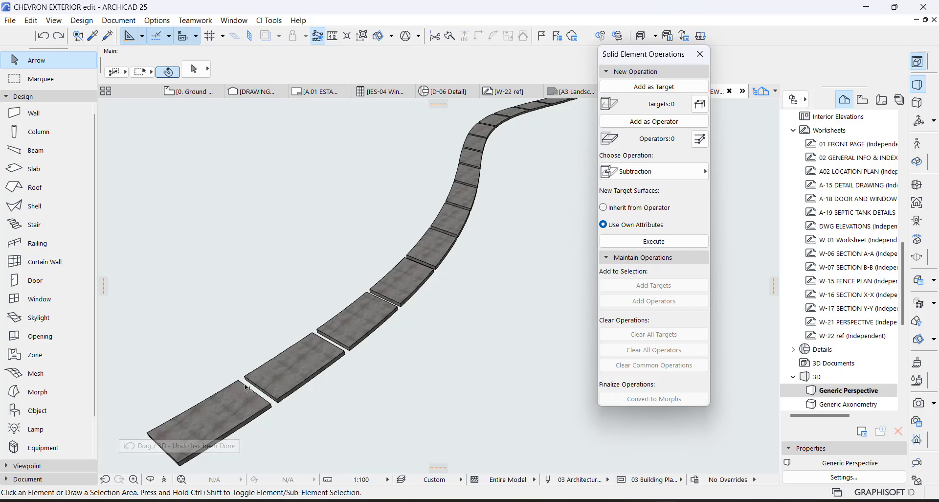
Convert the segmented walkway slab into morphs.
{"action": "scroll", "coordinate": [245, 384], "scroll_direction": "up", "scroll_amount": 3}
{"action": "left_click", "coordinate": [303, 354]}
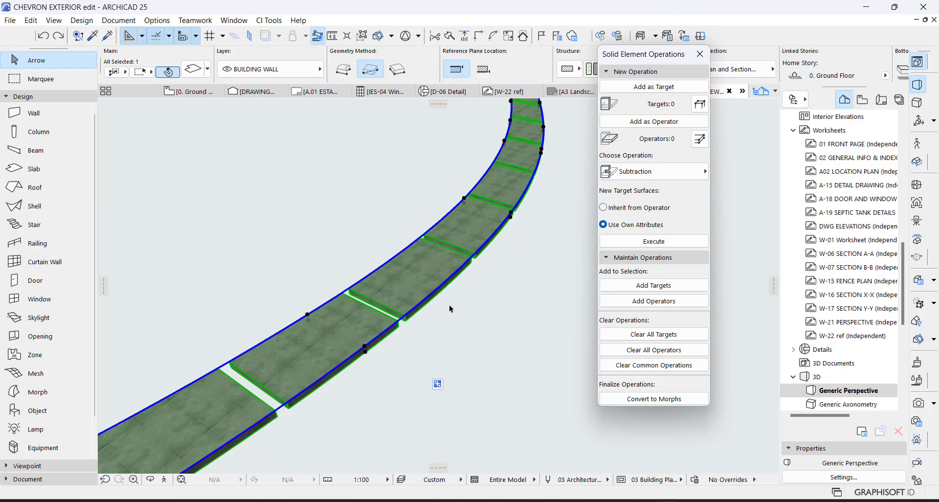
{"action": "key", "text": "F2"}
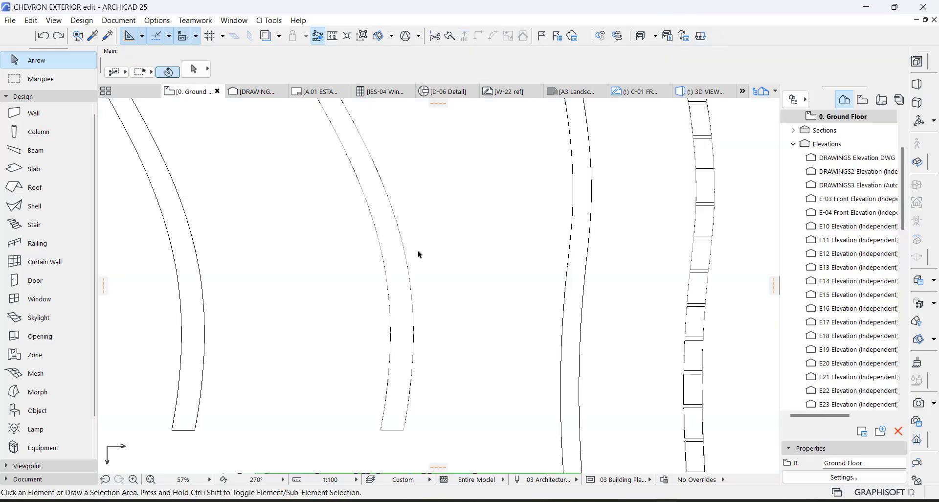
{"action": "key", "text": "F3"}
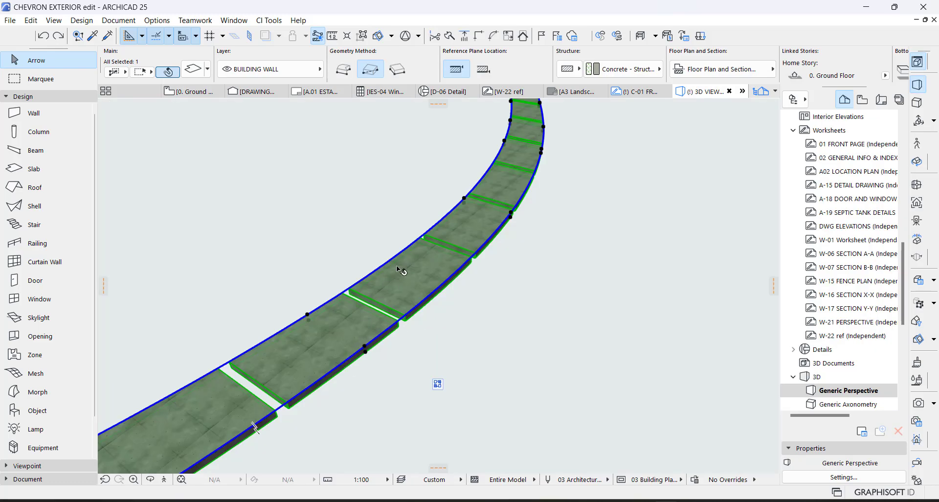
{"action": "left_click", "coordinate": [545, 301]}
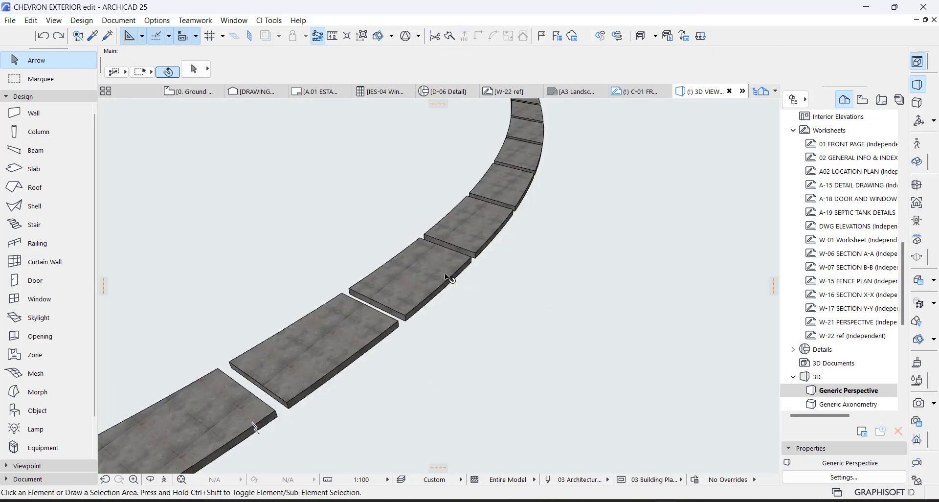
{"action": "right_click", "coordinate": [435, 269]}
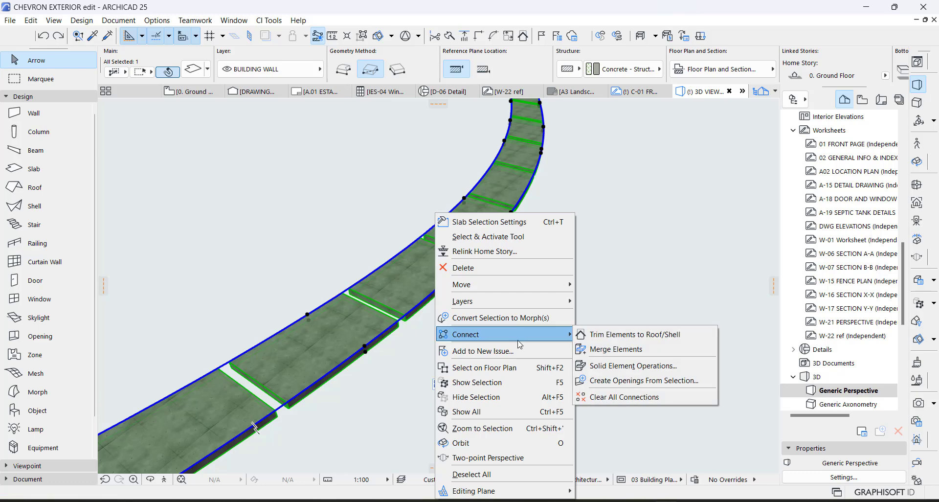
{"action": "left_click", "coordinate": [547, 317]}
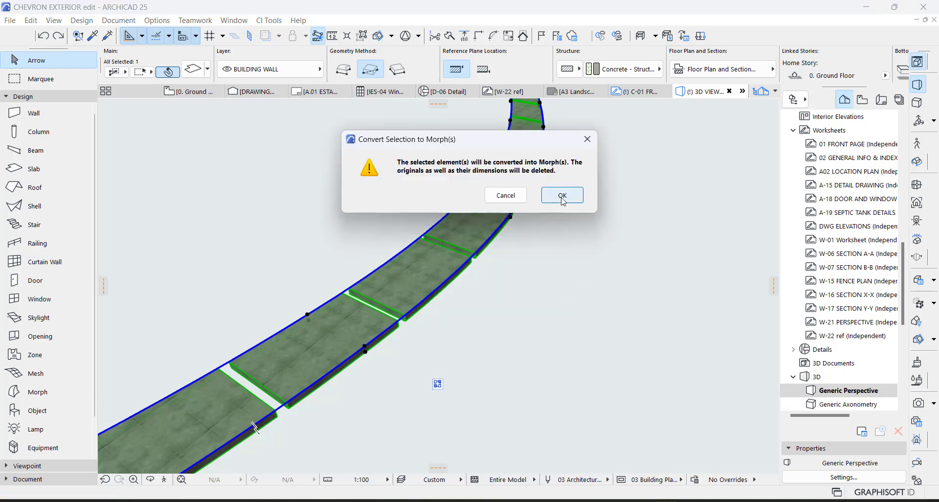
{"action": "left_click", "coordinate": [563, 198]}
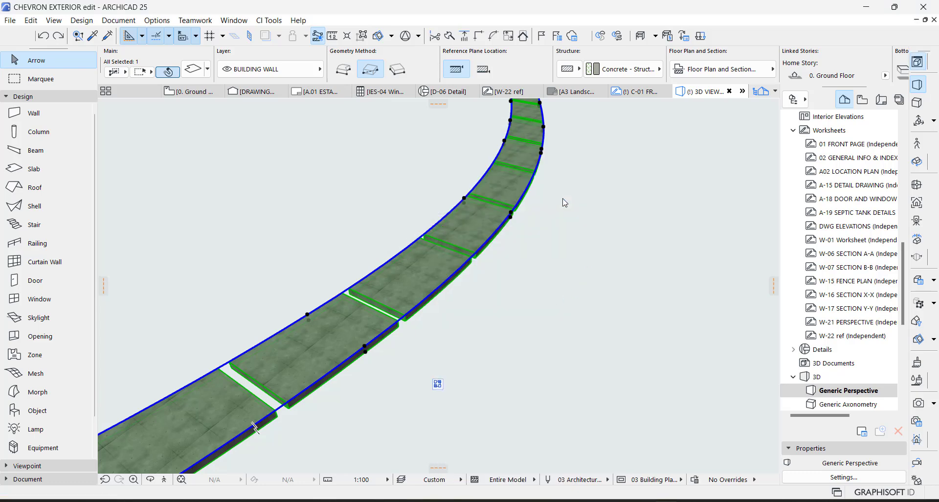
Suspend groups and select individual morph segments along the walkway to check that each is a separate element.
{"action": "left_click", "coordinate": [478, 368]}
{"action": "key", "text": "ctrl+a"}
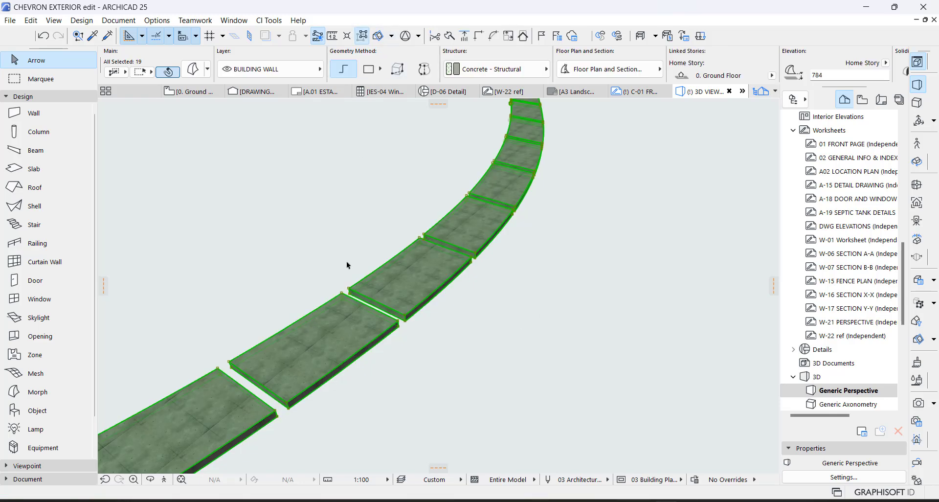
{"action": "left_click", "coordinate": [419, 277]}
{"action": "left_click", "coordinate": [484, 231]}
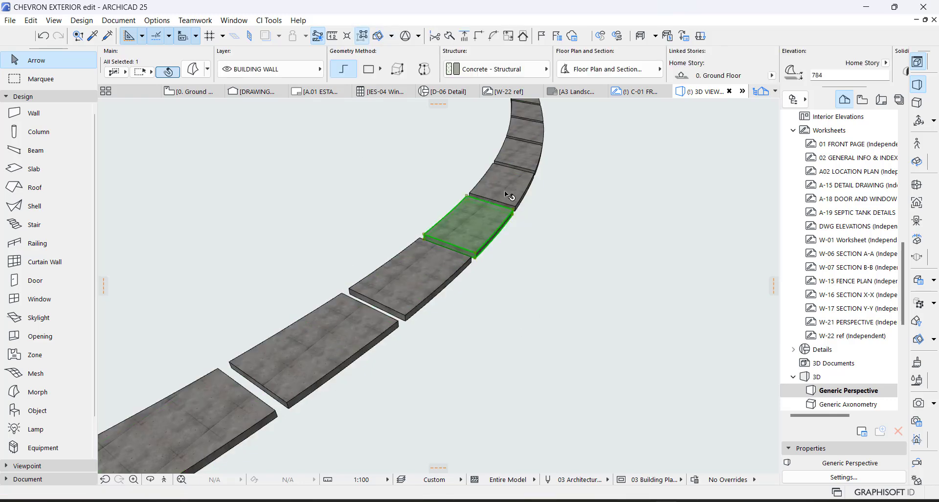
{"action": "left_click", "coordinate": [504, 190]}
{"action": "left_click", "coordinate": [526, 153]}
{"action": "left_click", "coordinate": [530, 136]}
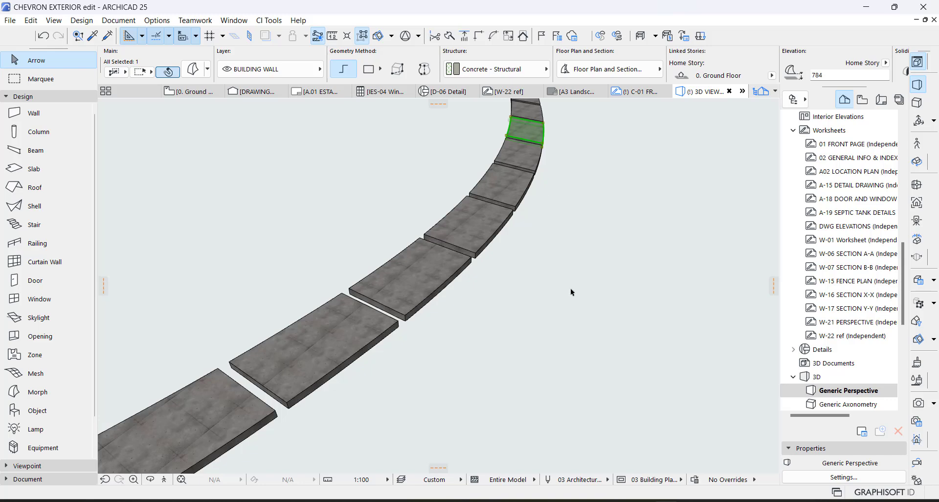
{"action": "left_click", "coordinate": [326, 348]}
{"action": "left_click", "coordinate": [381, 292]}
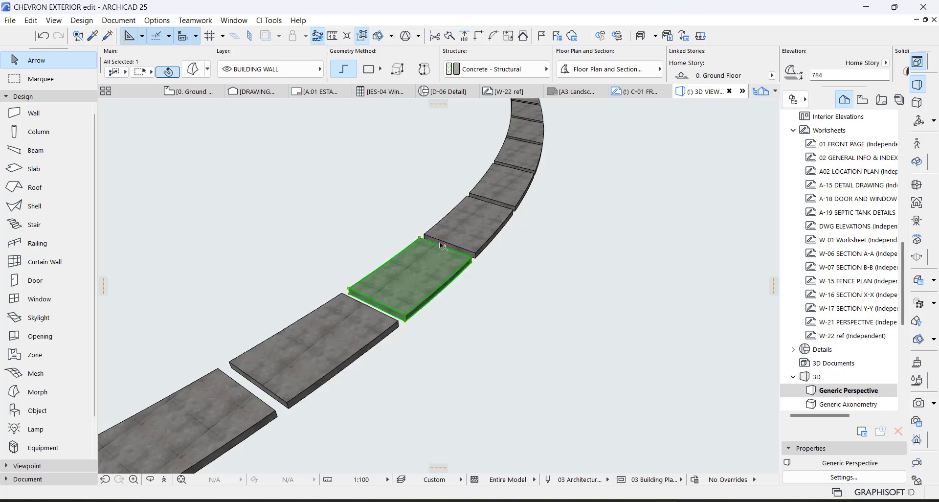
{"action": "left_click", "coordinate": [471, 215]}
{"action": "left_click", "coordinate": [499, 178]}
{"action": "left_click", "coordinate": [525, 131]}
Bring up the Ground Floor plan and turn off group suspension for the segmented walkway morphs.
{"action": "key", "text": "F2"}
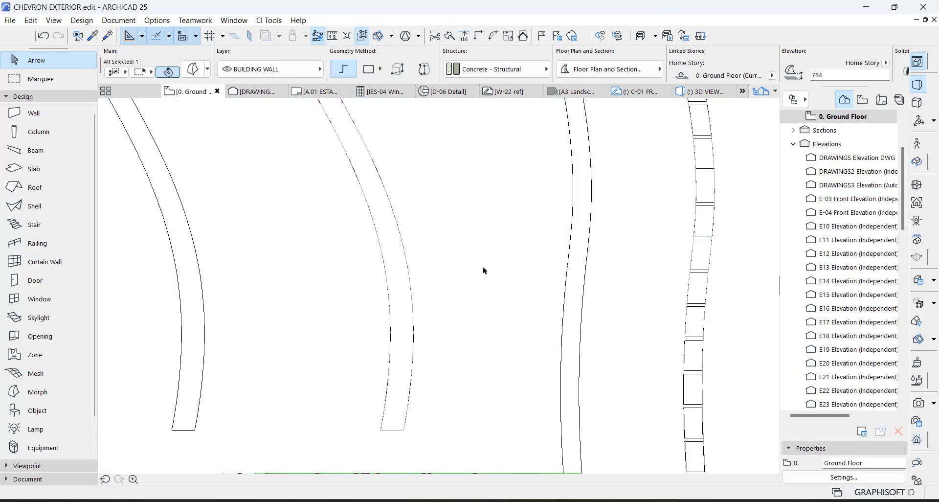
{"action": "scroll", "coordinate": [400, 332], "scroll_direction": "down", "scroll_amount": 5}
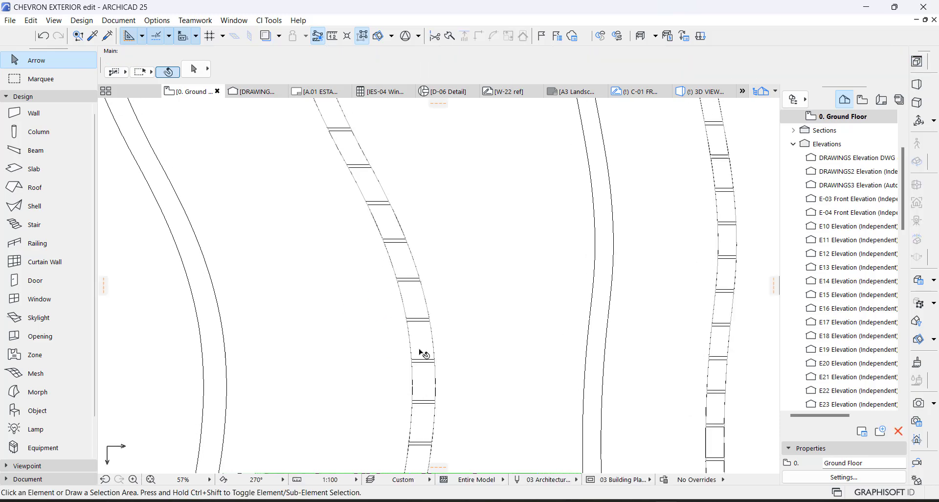
{"action": "scroll", "coordinate": [383, 182], "scroll_direction": "down", "scroll_amount": 3}
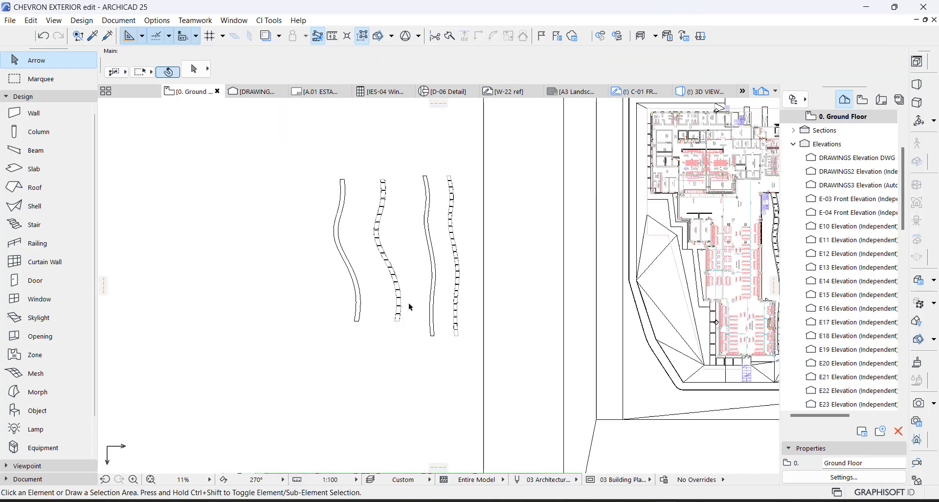
{"action": "scroll", "coordinate": [403, 310], "scroll_direction": "up", "scroll_amount": 5}
{"action": "left_click", "coordinate": [399, 334]}
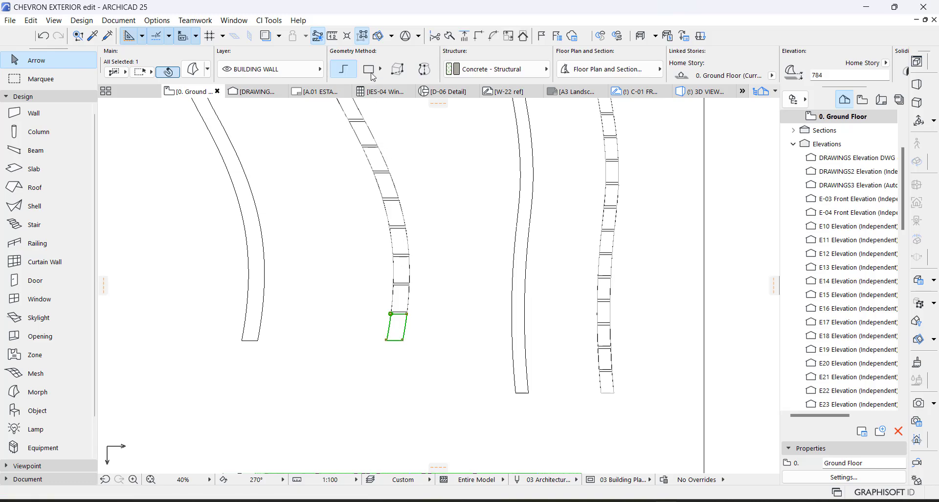
{"action": "left_click", "coordinate": [362, 35]}
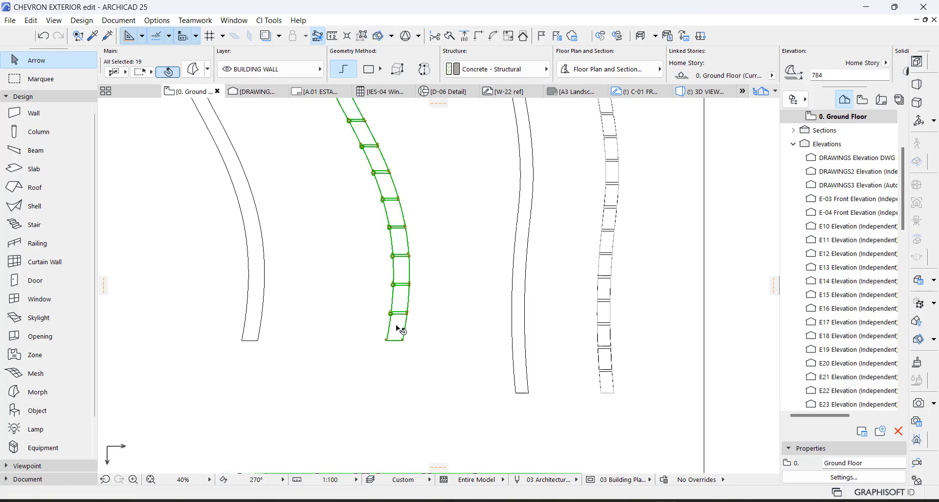
{"action": "key", "text": "ctrl+alt+d"}
{"action": "left_click", "coordinate": [387, 340]}
{"action": "scroll", "coordinate": [238, 378], "scroll_direction": "down", "scroll_amount": 4}
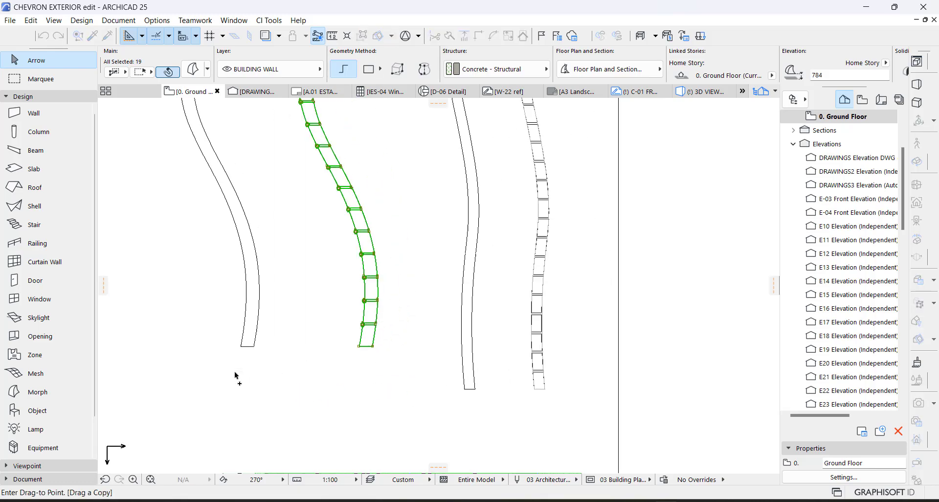
{"action": "scroll", "coordinate": [202, 423], "scroll_direction": "down", "scroll_amount": 4}
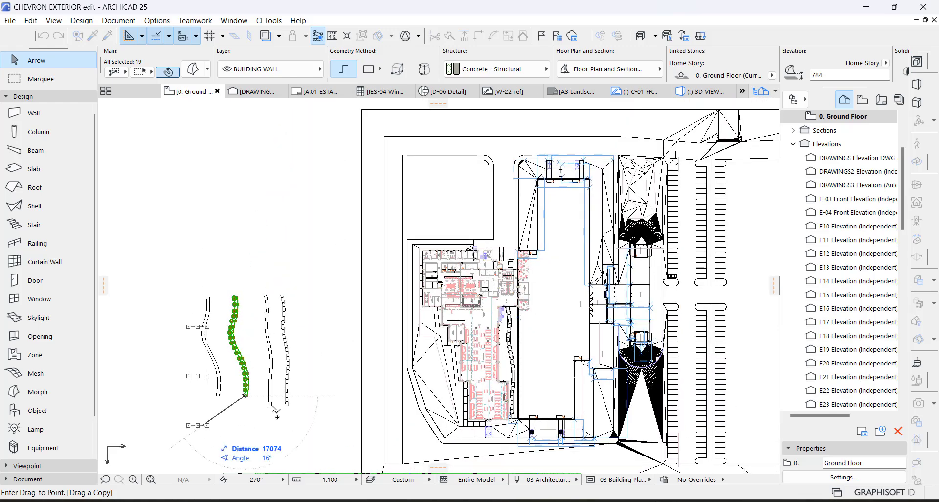
{"action": "key", "text": "Escape"}
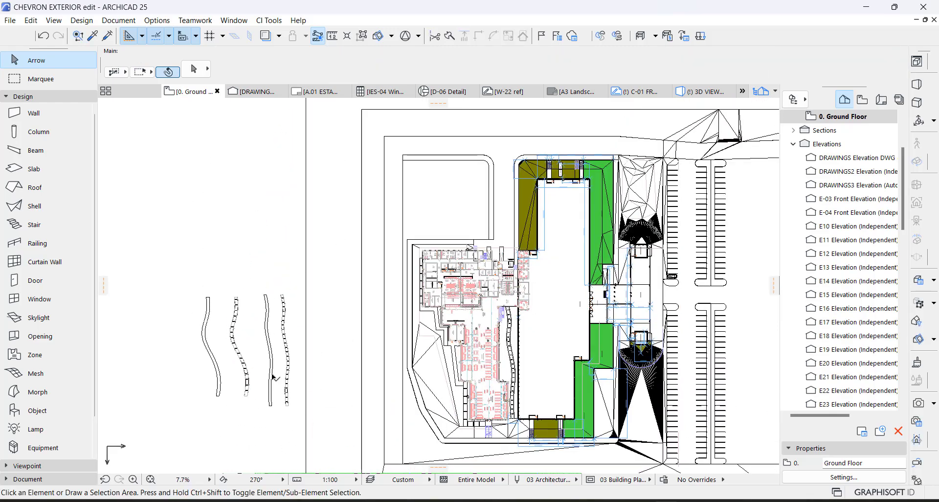
Examine the finished segmented walkway beside Dining Hall 2, including the mesh beneath it, and return to the sample walkways.
{"action": "scroll", "coordinate": [276, 357], "scroll_direction": "up", "scroll_amount": 2}
{"action": "scroll", "coordinate": [619, 461], "scroll_direction": "up", "scroll_amount": 5}
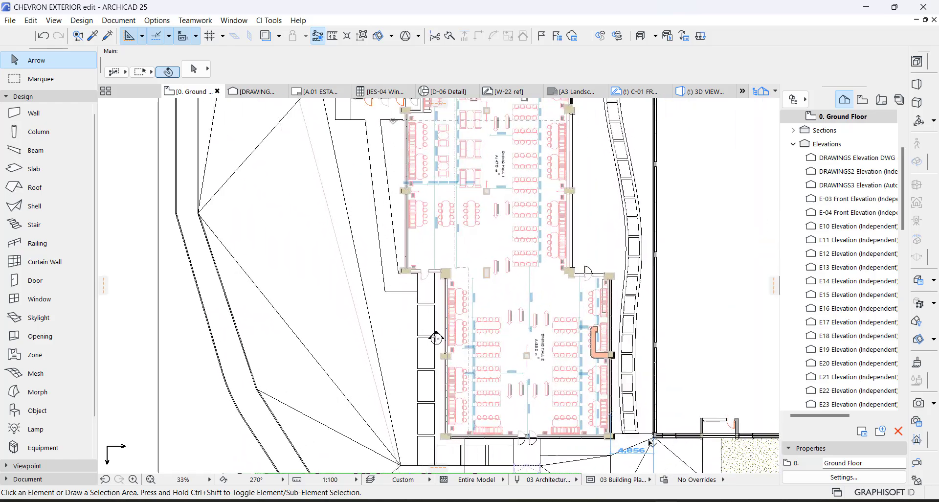
{"action": "scroll", "coordinate": [637, 406], "scroll_direction": "up", "scroll_amount": 10}
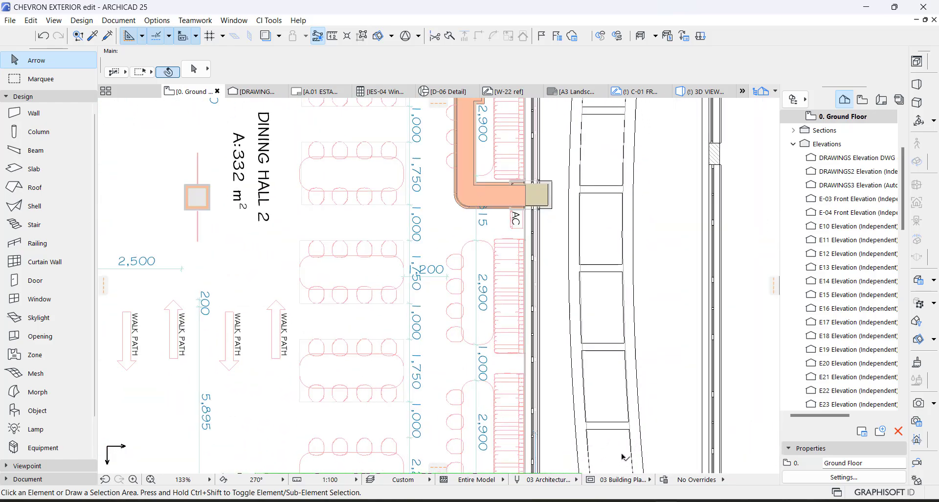
{"action": "left_click", "coordinate": [650, 398]}
{"action": "scroll", "coordinate": [534, 301], "scroll_direction": "down", "scroll_amount": 4}
{"action": "scroll", "coordinate": [532, 299], "scroll_direction": "down", "scroll_amount": 2}
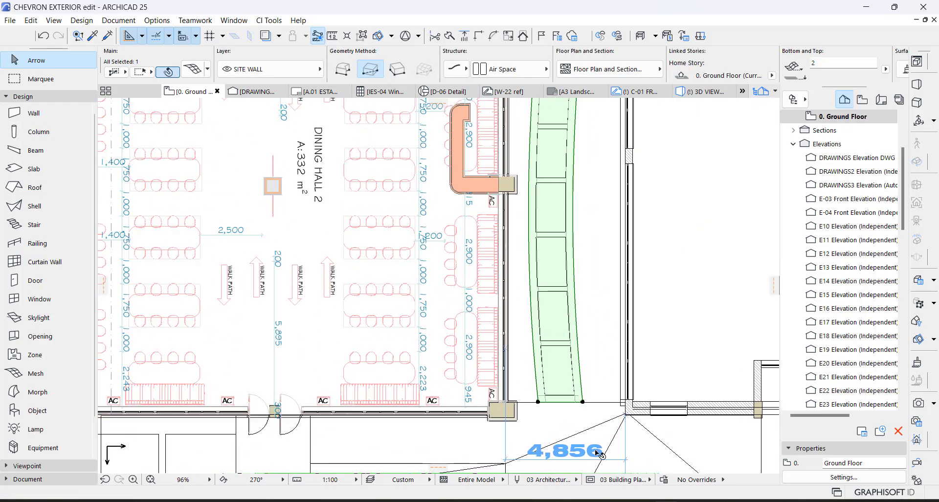
{"action": "scroll", "coordinate": [636, 455], "scroll_direction": "up", "scroll_amount": 3}
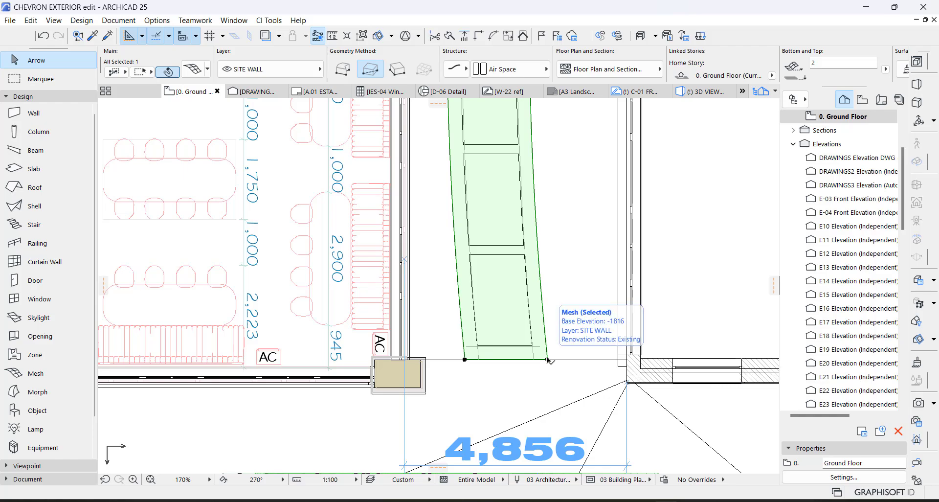
{"action": "scroll", "coordinate": [545, 361], "scroll_direction": "down", "scroll_amount": 10}
{"action": "scroll", "coordinate": [536, 357], "scroll_direction": "down", "scroll_amount": 2}
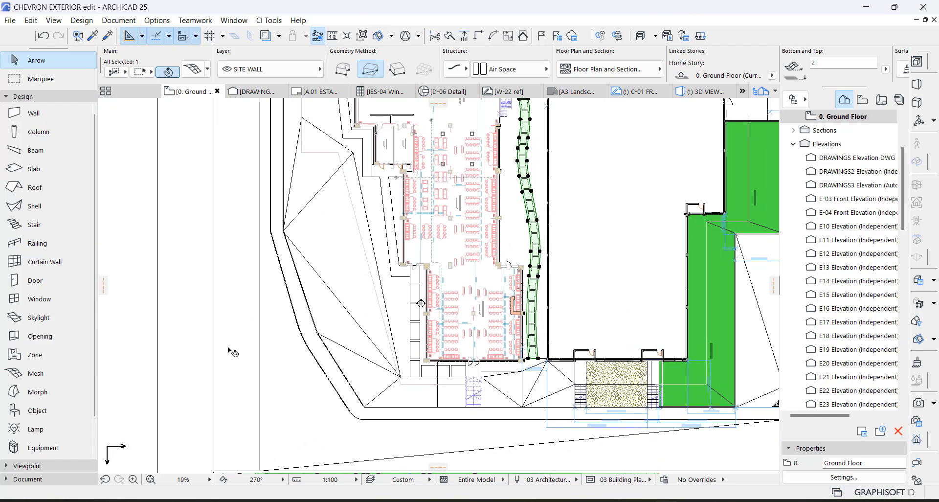
{"action": "middle_click_drag", "start_coordinate": [232, 347], "coordinate": [567, 367]}
{"action": "middle_click_drag", "start_coordinate": [308, 381], "coordinate": [553, 429]}
{"action": "key", "text": "Escape"}
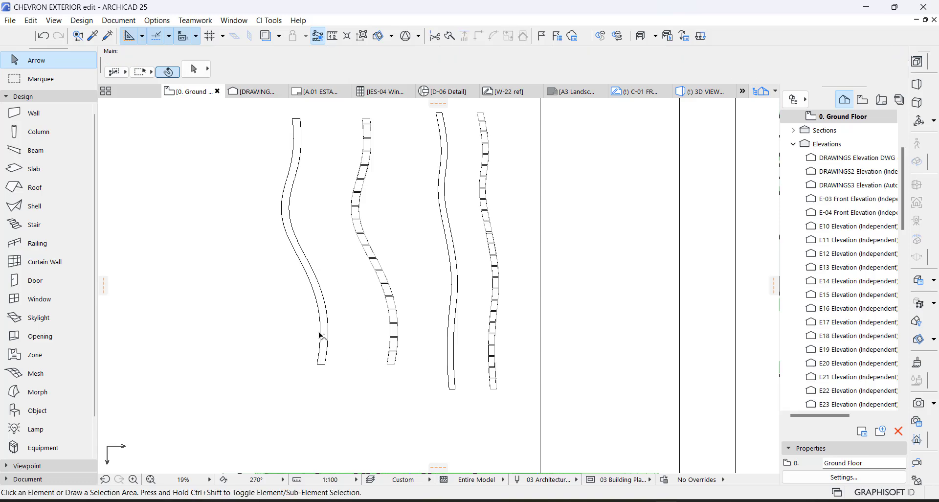
{"action": "left_click", "coordinate": [325, 341]}
{"action": "scroll", "coordinate": [327, 343], "scroll_direction": "up", "scroll_amount": 6}
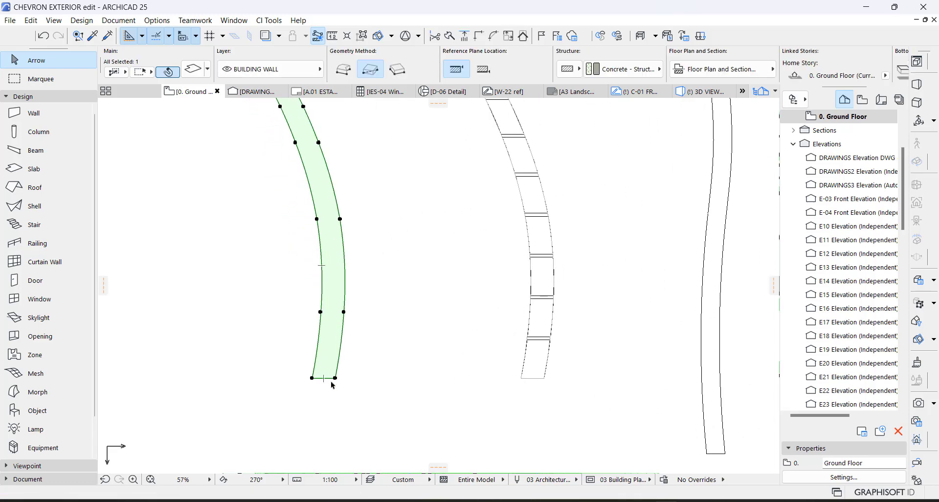
{"action": "left_click", "coordinate": [333, 384]}
{"action": "left_click", "coordinate": [332, 368]}
{"action": "key", "text": "Escape"}
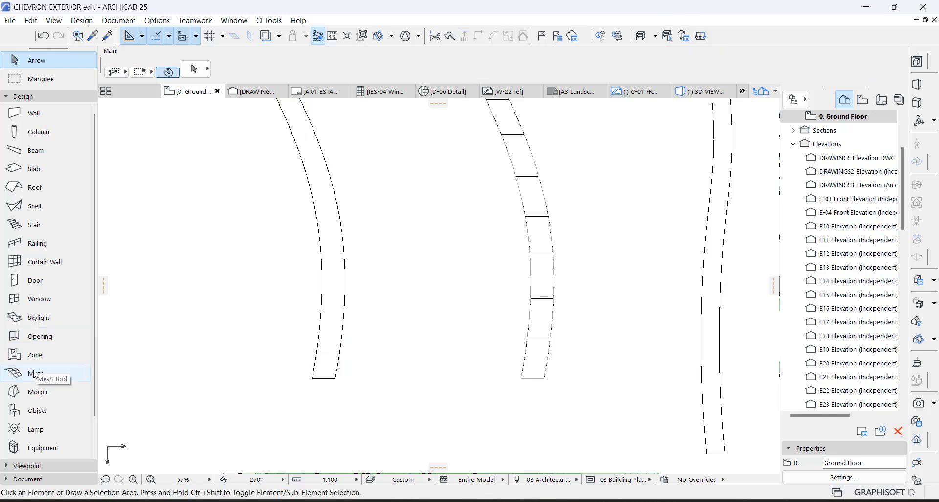
Create a mesh on the SITE WALL layer from the outline of the unsegmented curved slab.
{"action": "left_click", "coordinate": [35, 374]}
{"action": "scroll", "coordinate": [194, 359], "scroll_direction": "down", "scroll_amount": 3}
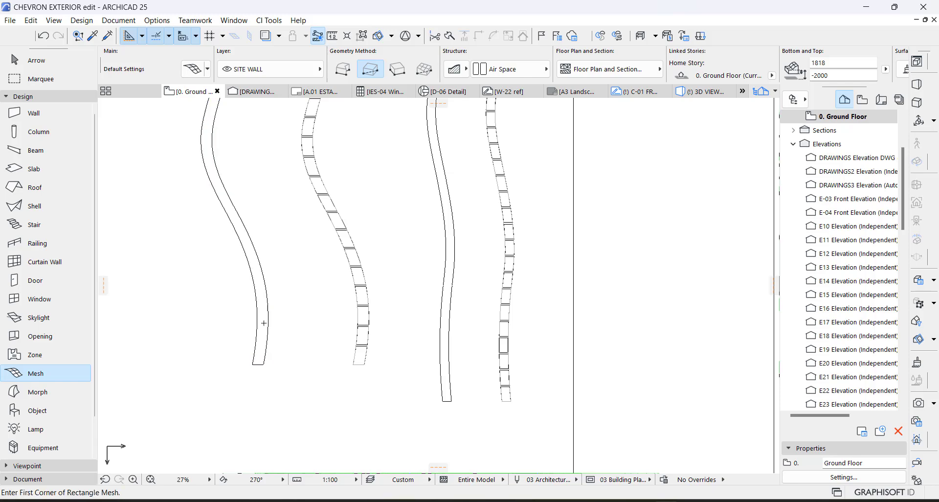
{"action": "key", "text": "Escape"}
{"action": "left_click", "coordinate": [263, 323]}
{"action": "key", "text": "Escape"}
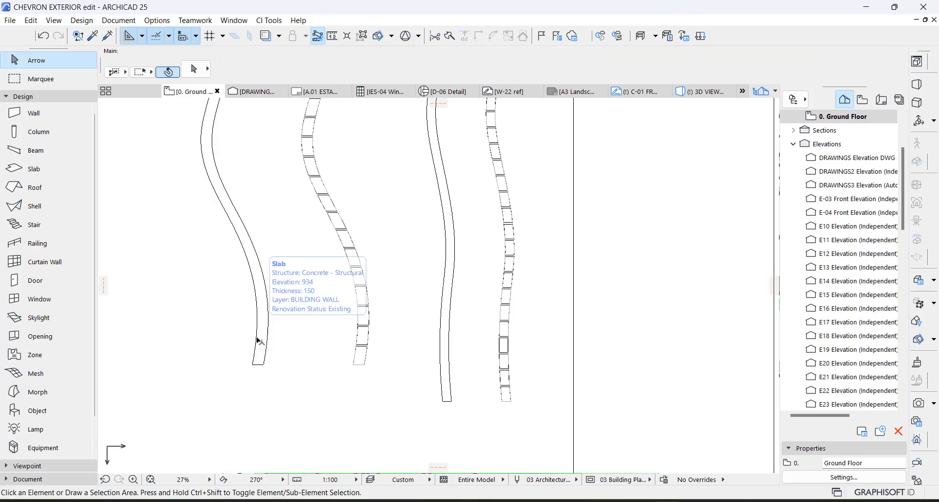
Drag the new curved mesh by its lower-end corner onto the matching corner of the segmented morph walkway.
{"action": "scroll", "coordinate": [259, 341], "scroll_direction": "up", "scroll_amount": 3}
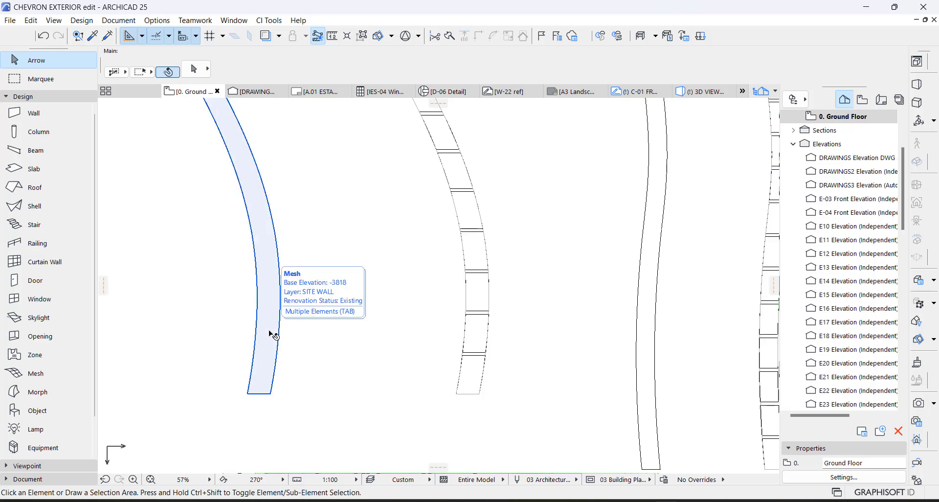
{"action": "left_click", "coordinate": [272, 334]}
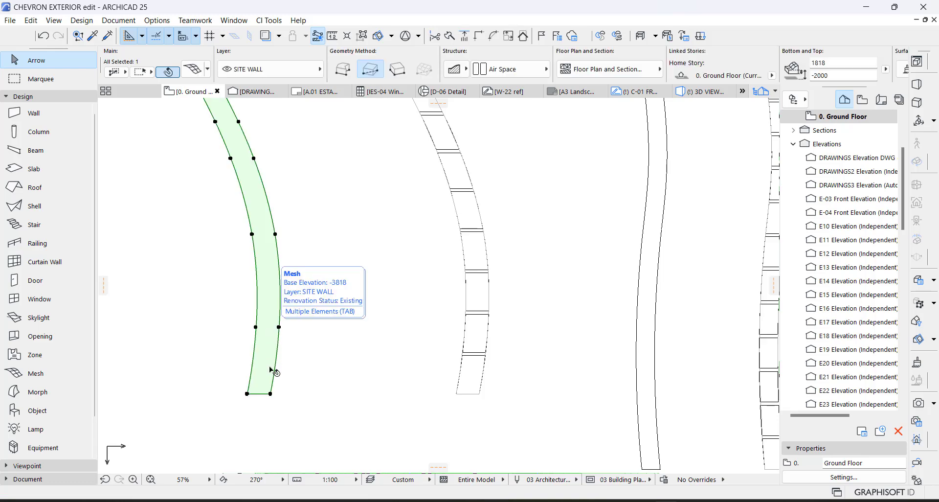
{"action": "key", "text": "ctrl+d"}
{"action": "left_click", "coordinate": [271, 393]}
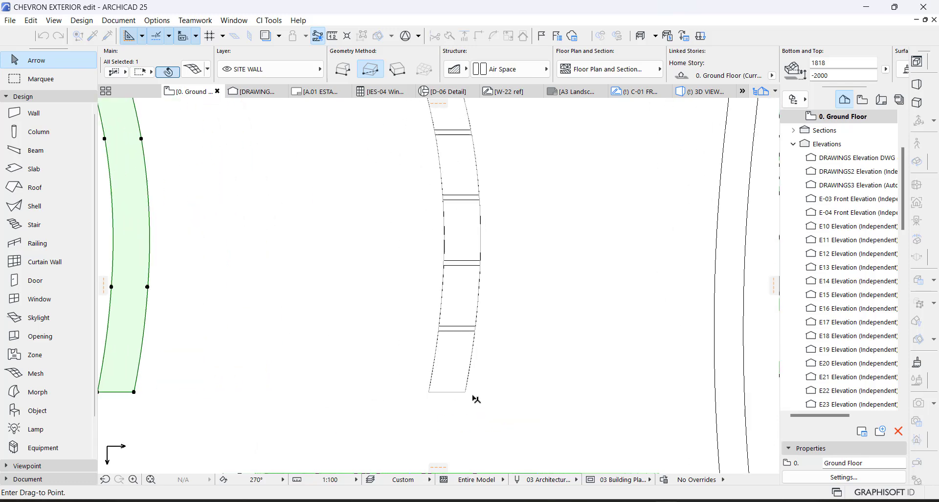
{"action": "left_click", "coordinate": [451, 389]}
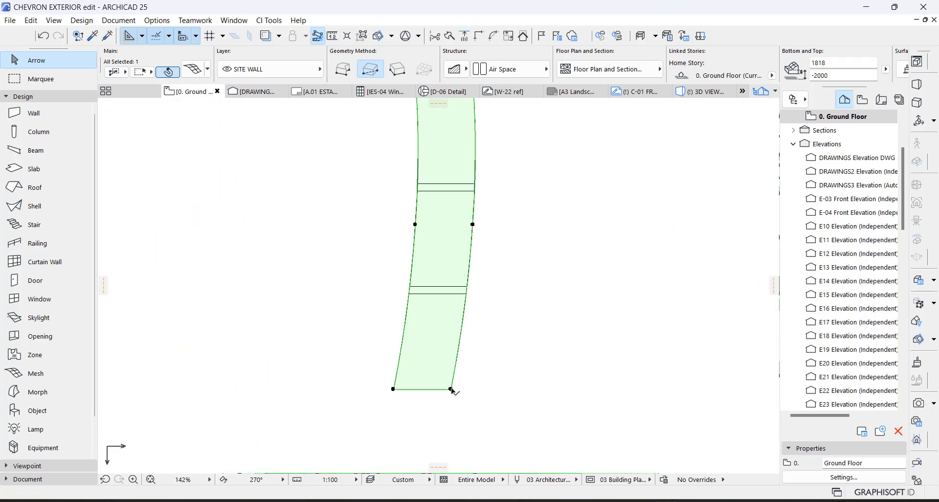
Offset all edges of the curved mesh outward so it extends beyond the segmented walkway.
{"action": "left_click", "coordinate": [451, 389]}
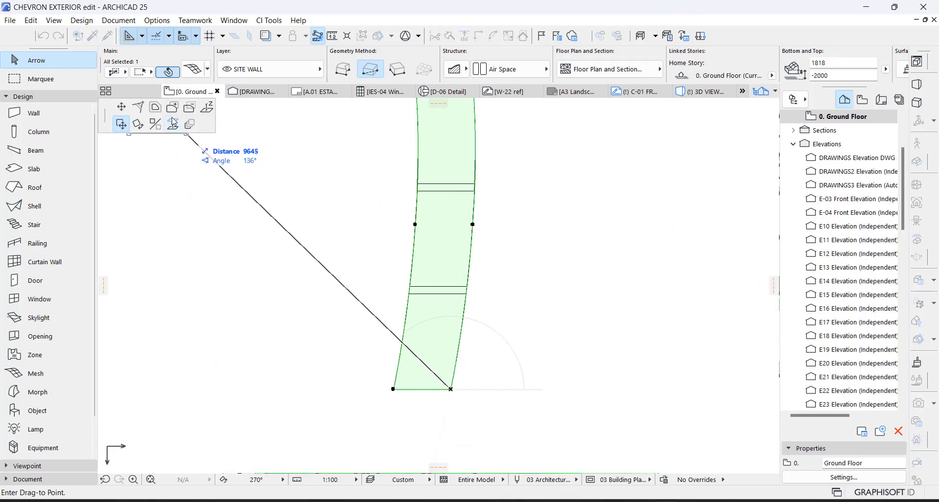
{"action": "left_click", "coordinate": [155, 106]}
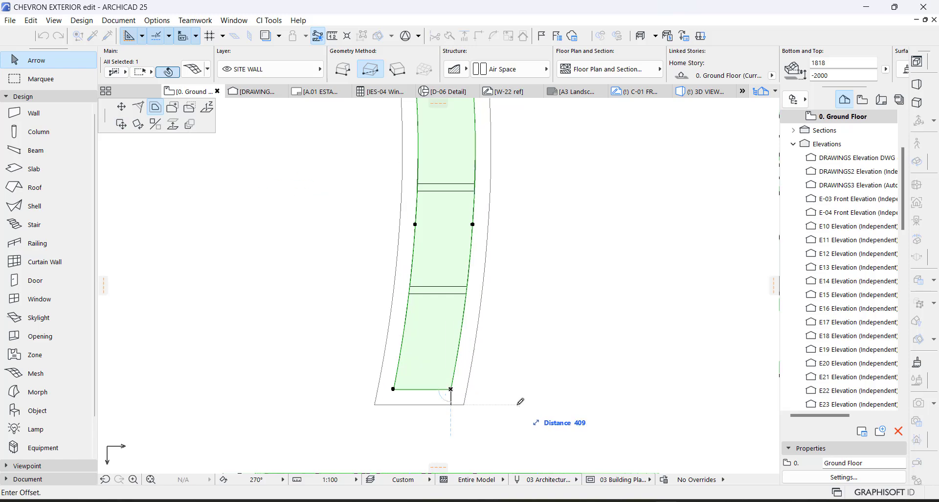
{"action": "type", "text": "300"}
{"action": "key", "text": "Return"}
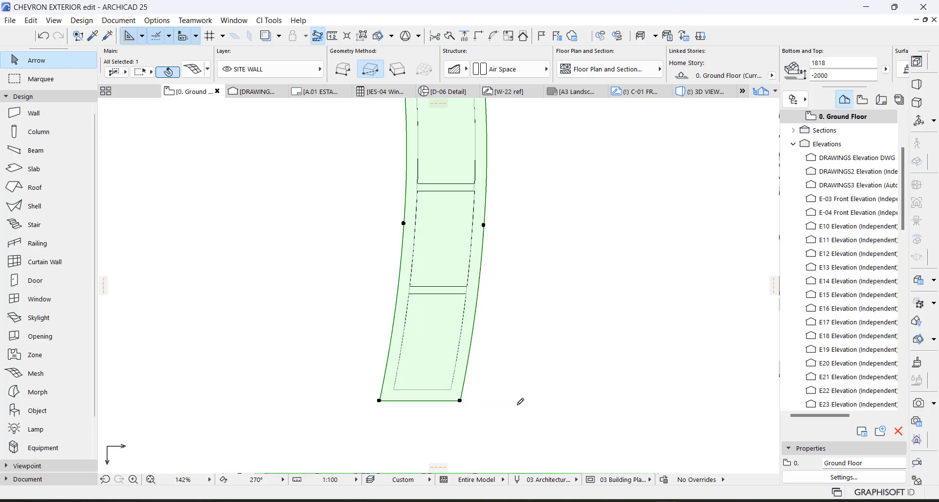
Enclose the segmented walkway and its widened mesh in a rectangular marquee and show only that area in 3D.
{"action": "scroll", "coordinate": [474, 370], "scroll_direction": "down", "scroll_amount": 5}
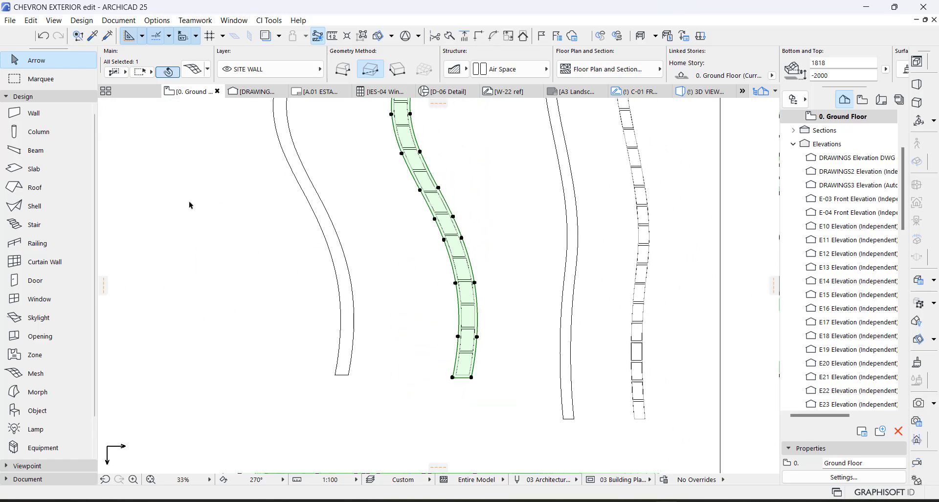
{"action": "middle_click_drag", "start_coordinate": [189, 201], "coordinate": [116, 224]}
{"action": "left_click", "coordinate": [41, 79]}
{"action": "left_click", "coordinate": [396, 153]}
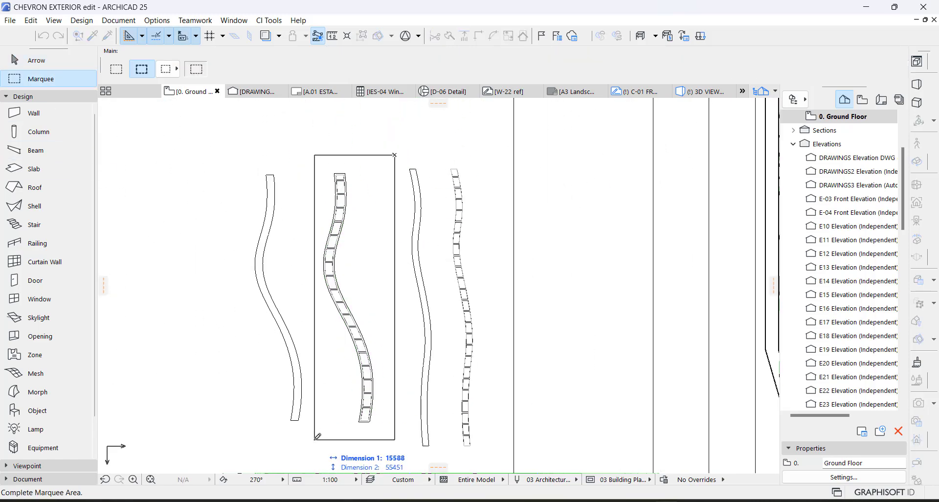
{"action": "left_click", "coordinate": [314, 439]}
{"action": "key", "text": "F5"}
Change the curved mesh's structure to surface only and raise it 2784 mm vertically to the underside of the segmented walkway.
{"action": "left_click", "coordinate": [458, 70]}
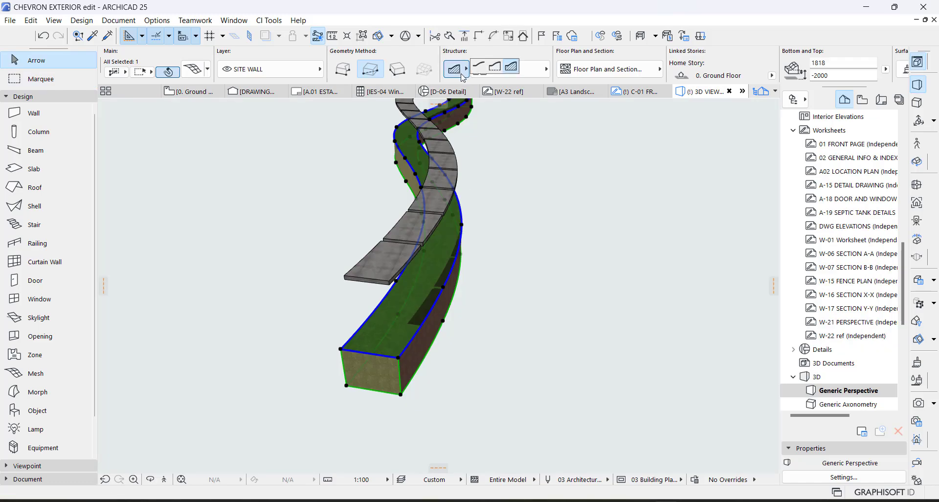
{"action": "left_click", "coordinate": [457, 68]}
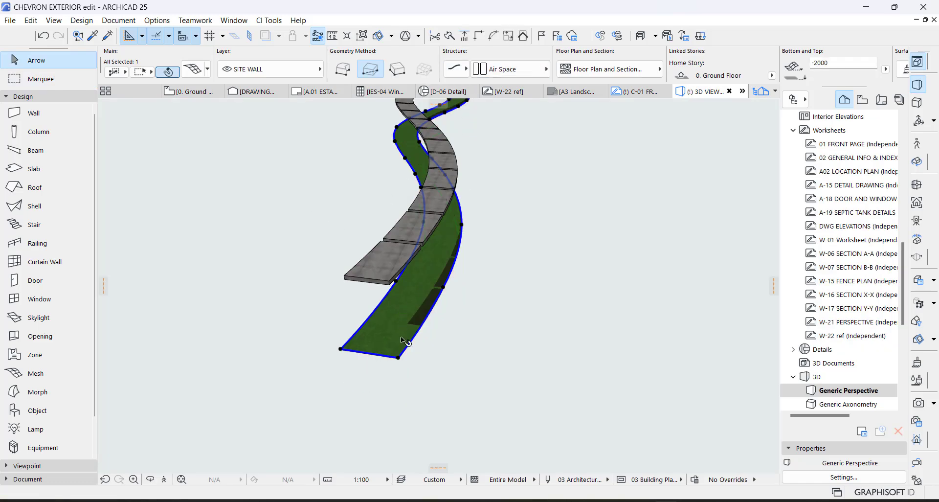
{"action": "scroll", "coordinate": [400, 337], "scroll_direction": "up", "scroll_amount": 2}
{"action": "key", "text": "ctrl+d"}
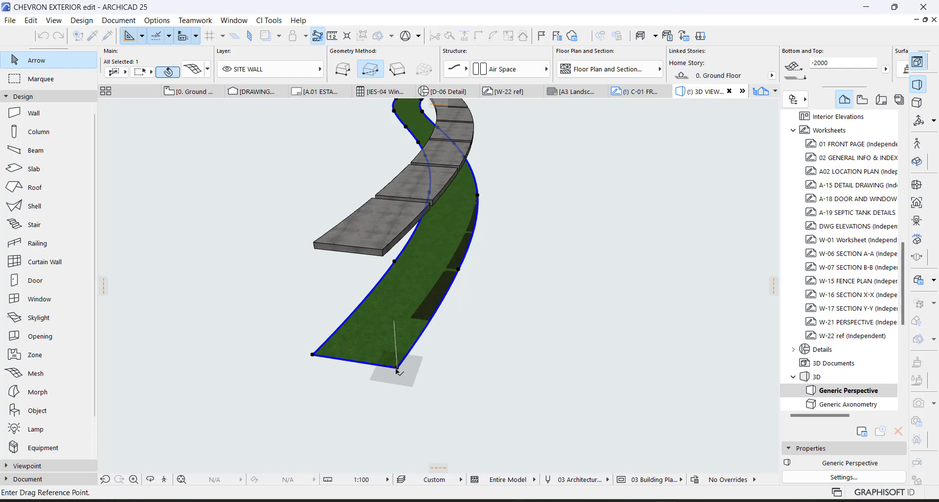
{"action": "left_click", "coordinate": [398, 368]}
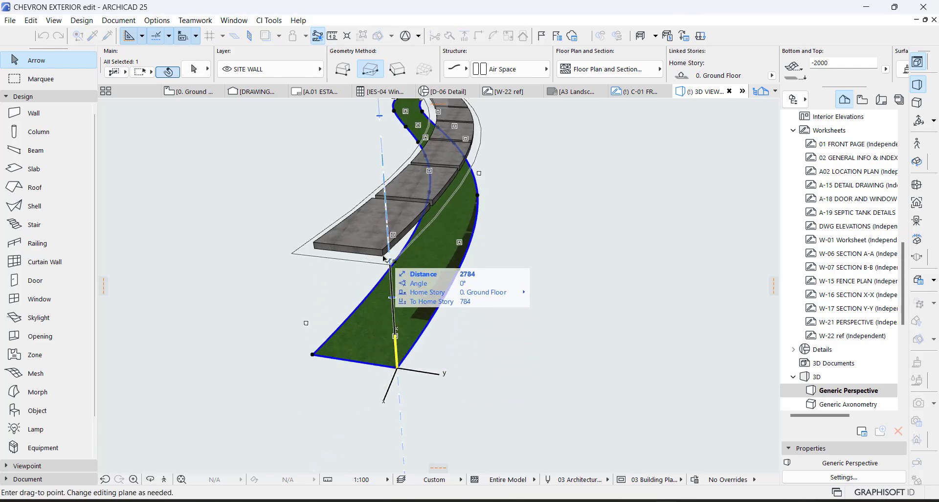
{"action": "left_click", "coordinate": [384, 258]}
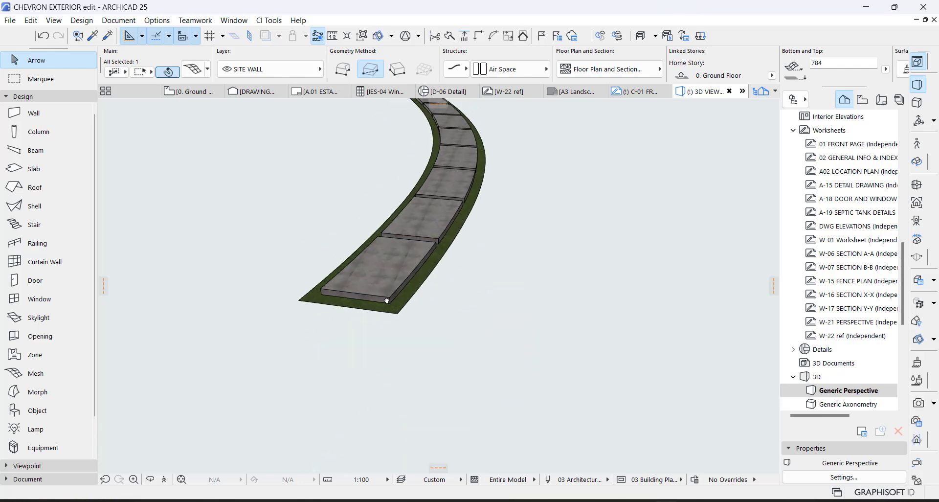
Override the curved mesh's top surface with Stonework - 02 copy and examine the finished walkway from a low angle.
{"action": "left_click", "coordinate": [195, 69]}
{"action": "left_click", "coordinate": [415, 322]}
{"action": "scroll", "coordinate": [650, 292], "scroll_direction": "down", "scroll_amount": 5}
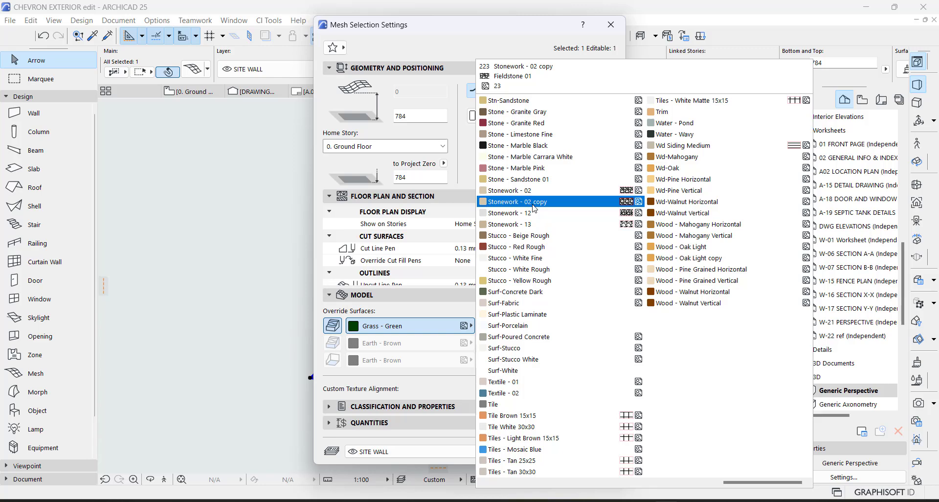
{"action": "left_click", "coordinate": [534, 208]}
{"action": "key", "text": "Return"}
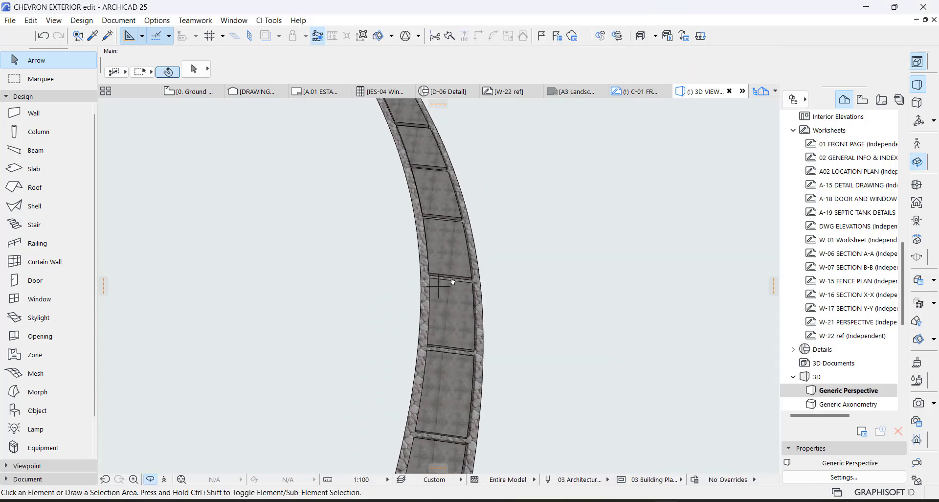
{"action": "middle_click_drag", "start_coordinate": [453, 282], "coordinate": [357, 400], "text": "shift"}
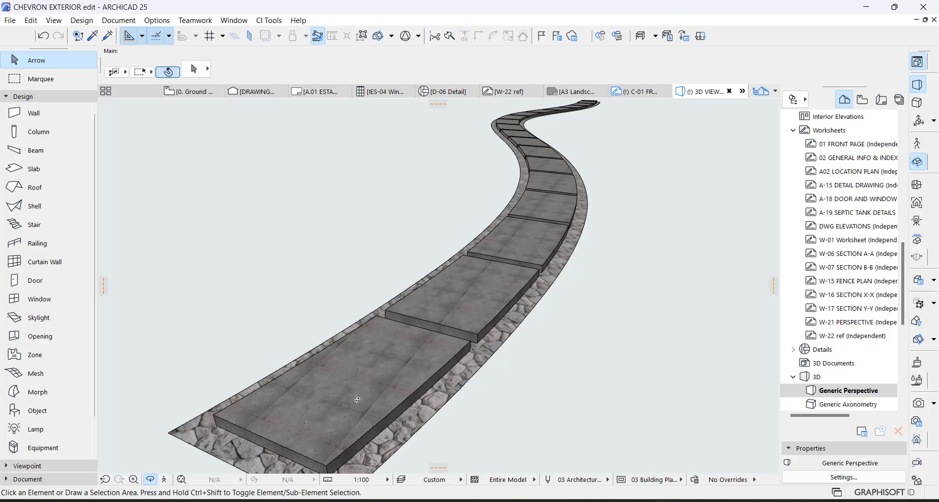